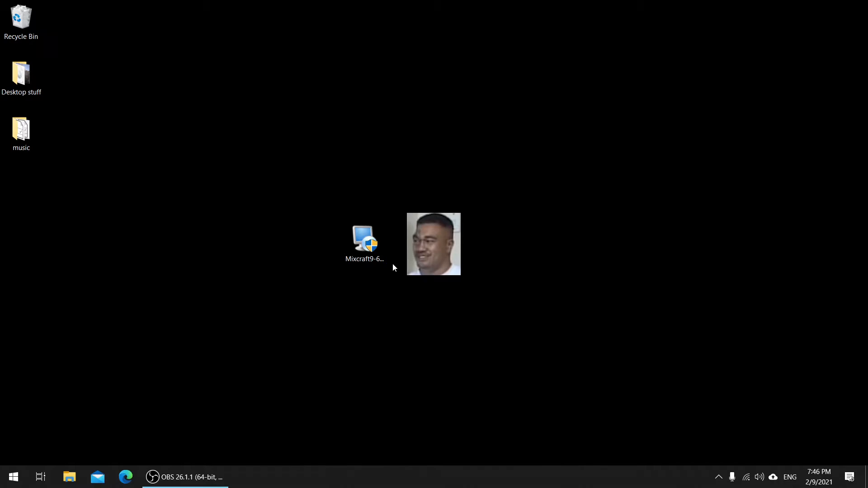
# Step: Launch Sandboxie Control as administrator and place its window beside the Mixcraft 9 installer on the desktop
pyautogui.click(366, 245)
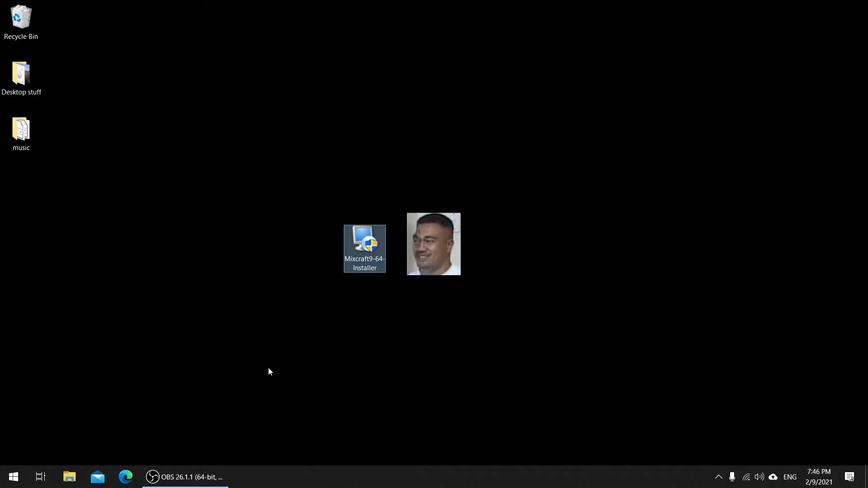
pyautogui.press('super')
pyautogui.write('sa')
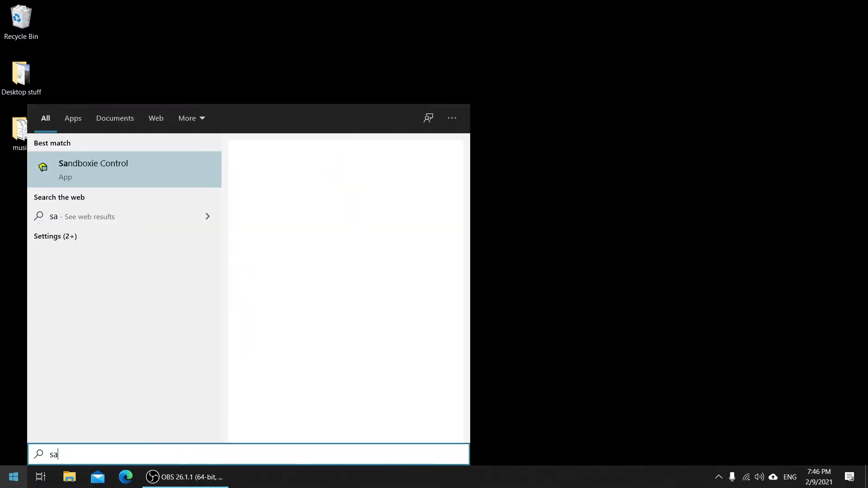
pyautogui.write('ndbox')
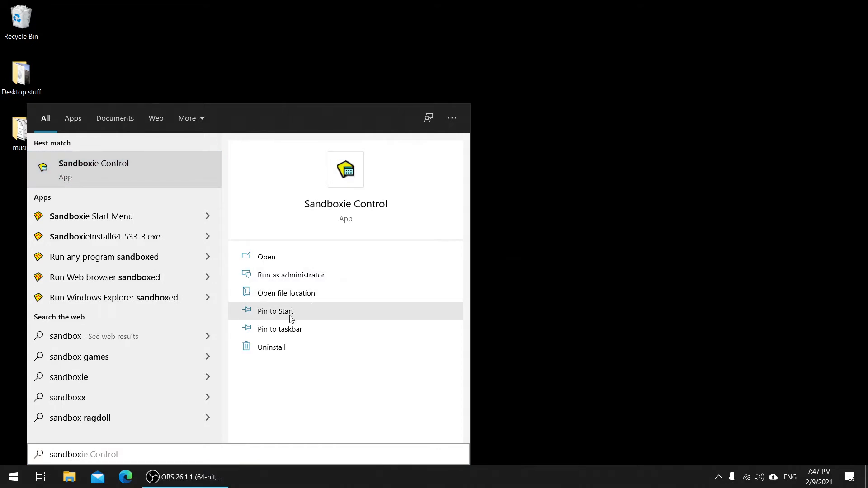
pyautogui.rightClick(107, 175)
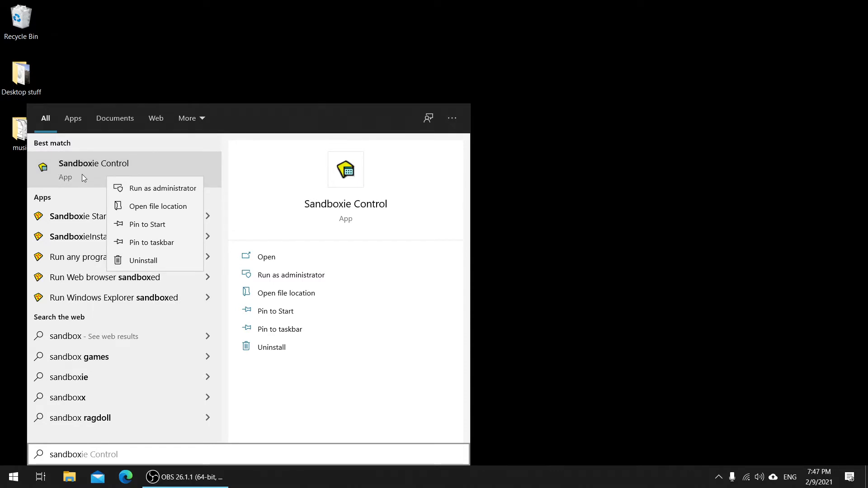
pyautogui.click(179, 191)
pyautogui.moveTo(330, 102); pyautogui.dragTo(535, 145)
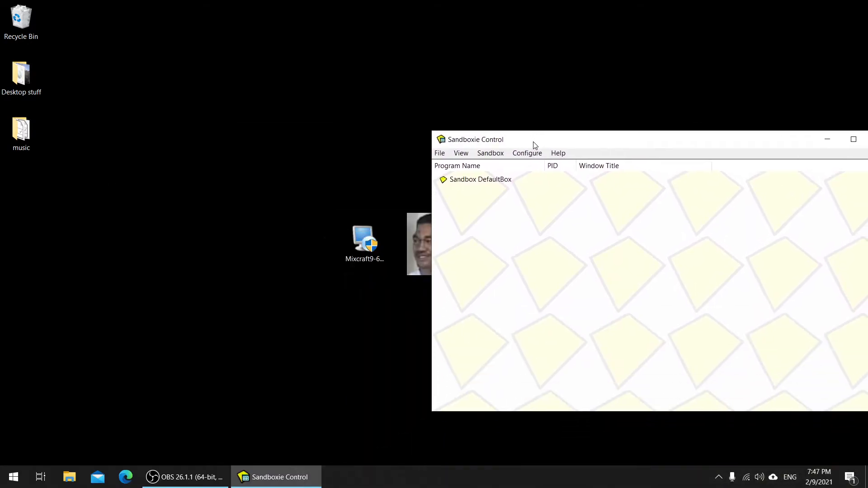
pyautogui.click(446, 154)
pyautogui.moveTo(456, 156)
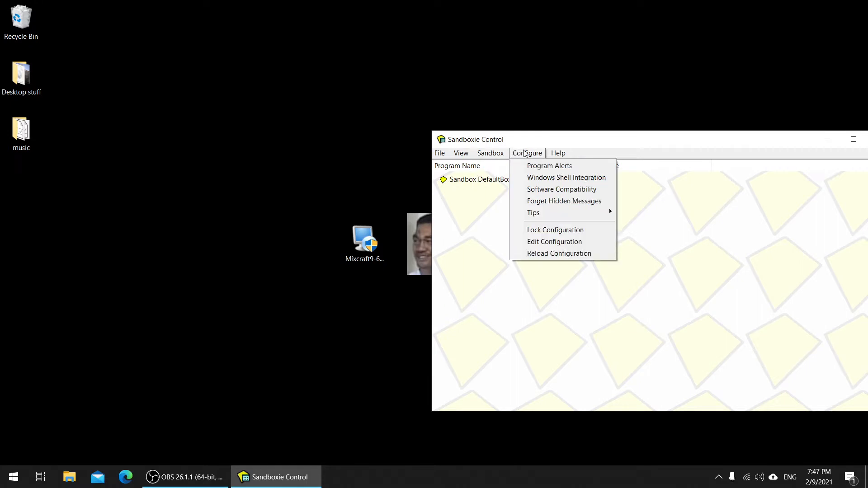
pyautogui.click(557, 155)
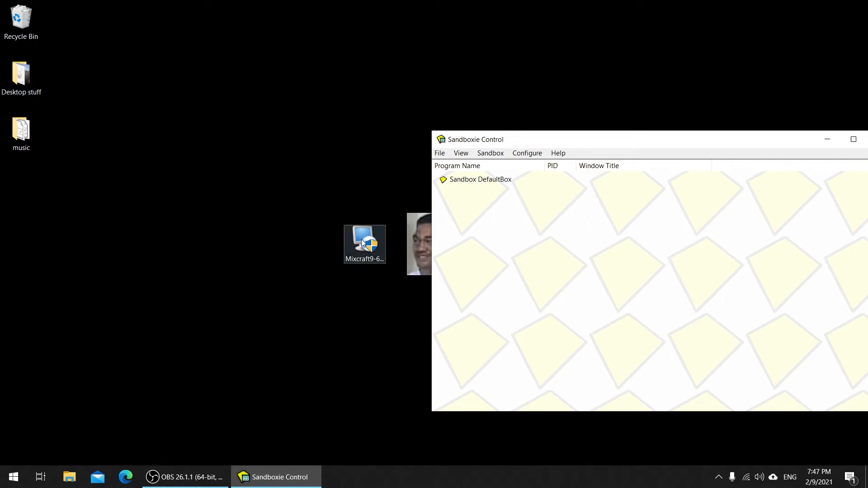
# Step: Run the Mixcraft 9 installer inside the DefaultBox sandbox as UAC administrator
pyautogui.moveTo(365, 247); pyautogui.dragTo(472, 194)
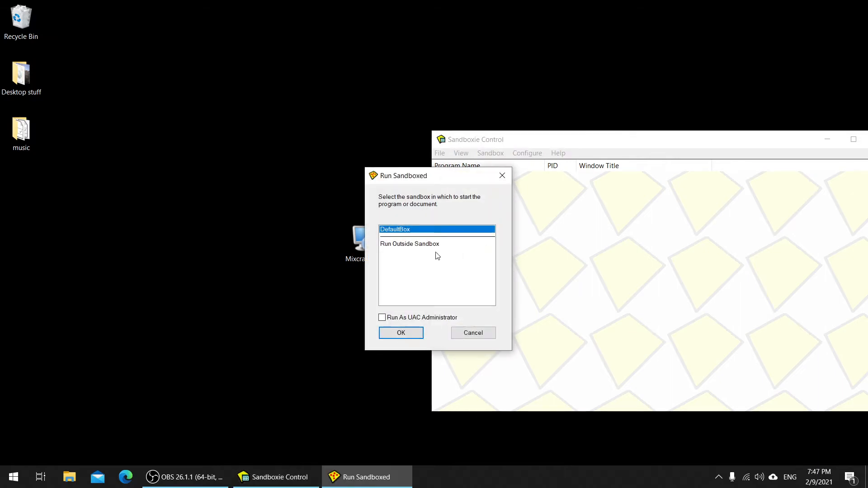
pyautogui.click(412, 318)
pyautogui.click(401, 332)
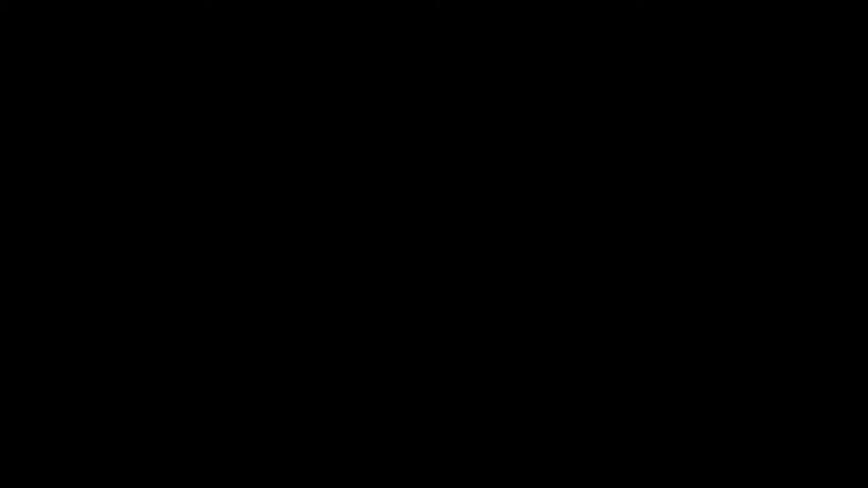
pyautogui.click(524, 258)
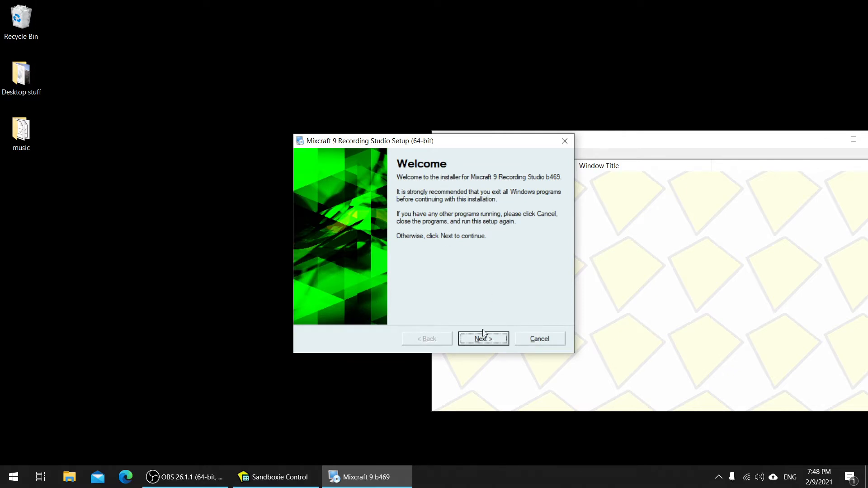
# Step: Choose the trial version in the Mixcraft 9 setup and decline both newsletter contact options, leaving the email address blank
pyautogui.click(479, 340)
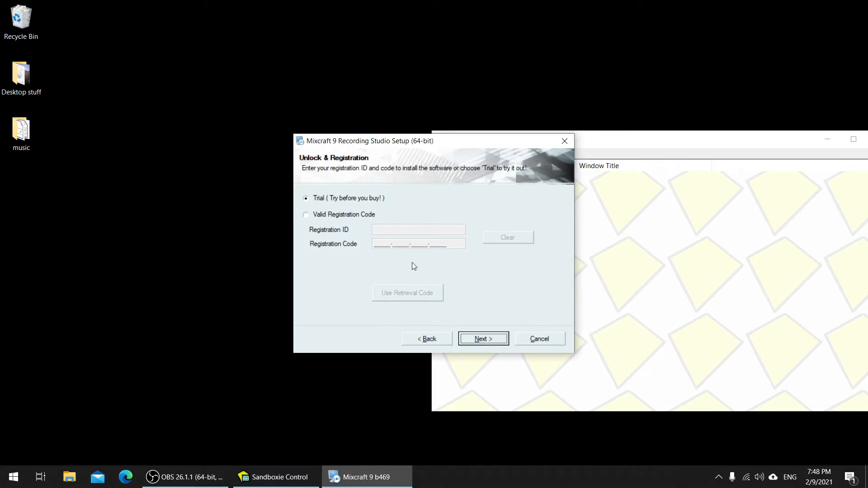
pyautogui.click(480, 339)
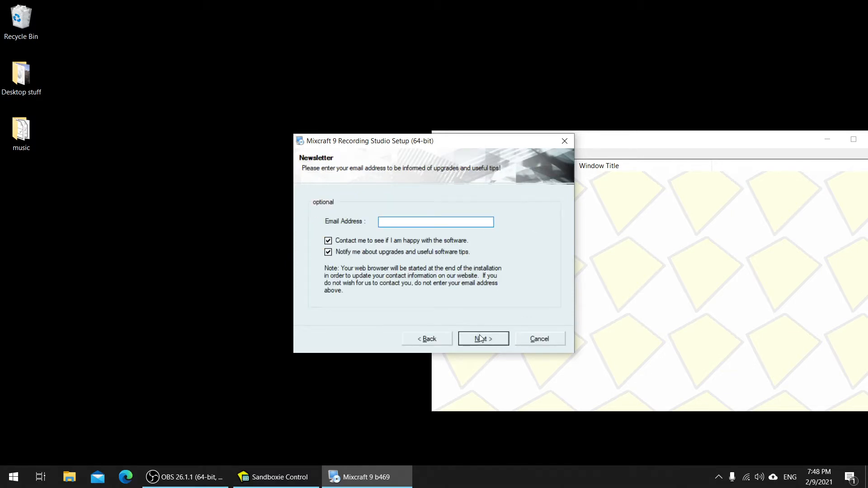
pyautogui.click(368, 253)
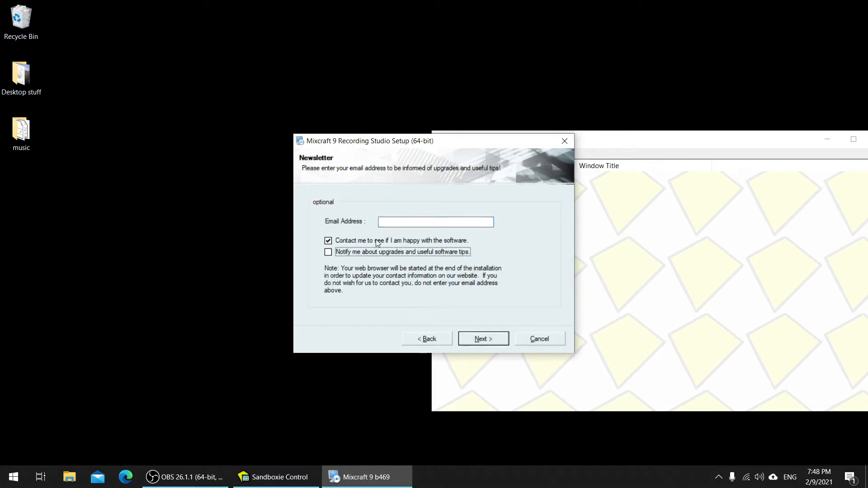
pyautogui.click(378, 243)
pyautogui.click(488, 341)
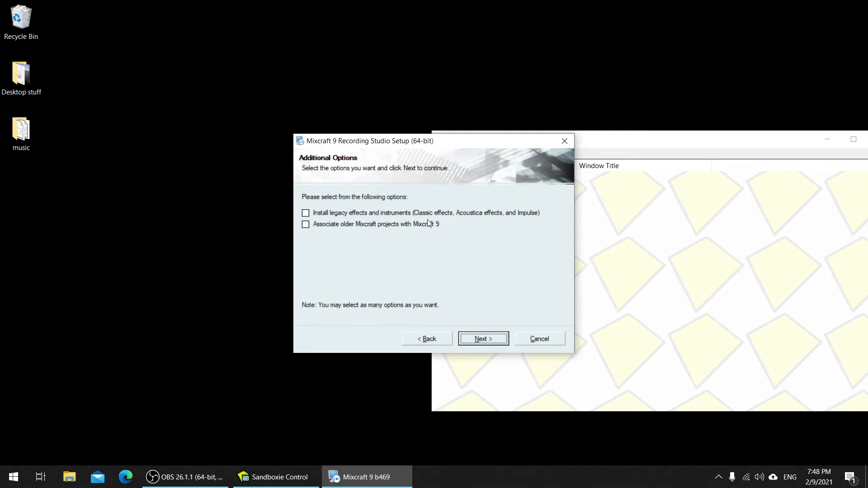
# Step: Include the legacy effects and instruments and associate older Mixcraft projects with Mixcraft 9 in the additional options
pyautogui.click(390, 215)
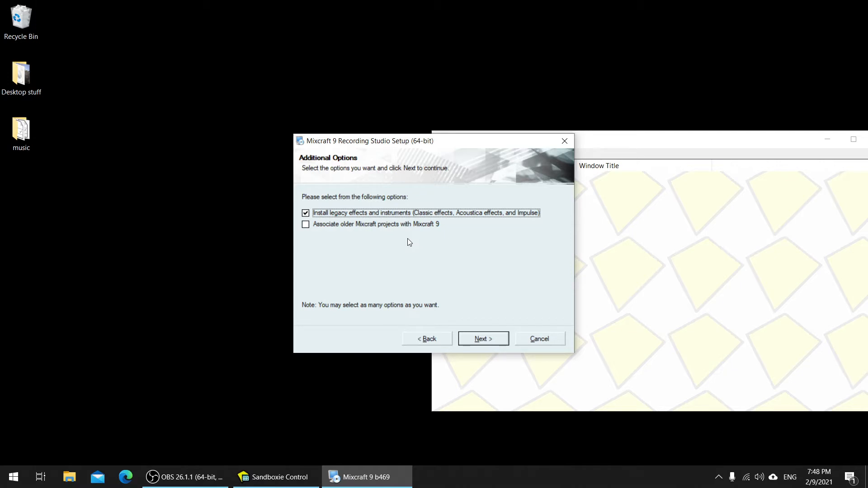
pyautogui.click(397, 226)
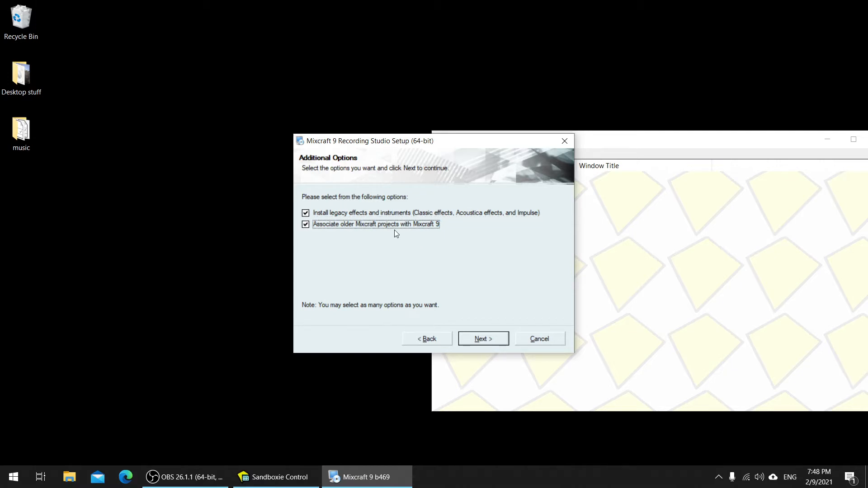
pyautogui.click(487, 338)
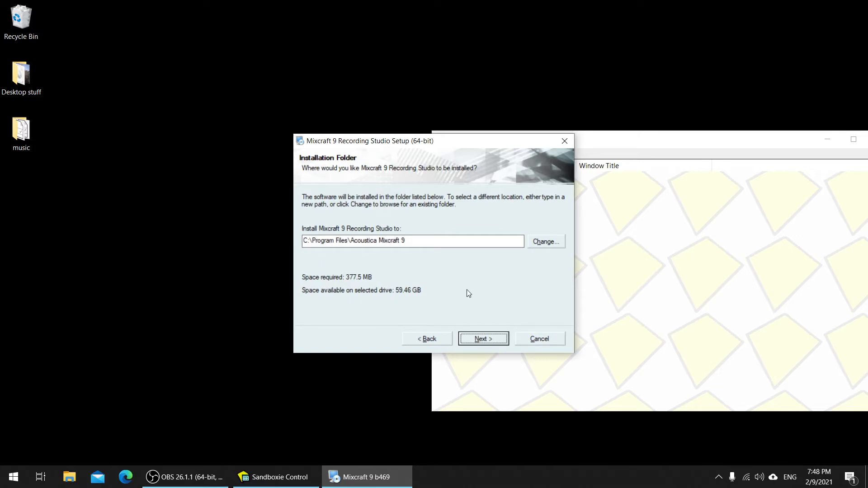
# Step: Accept the default installation and loop library folders, and install shortcuts in Acoustica Mixcraft 9 (64-bit) for the current user only
pyautogui.click(491, 343)
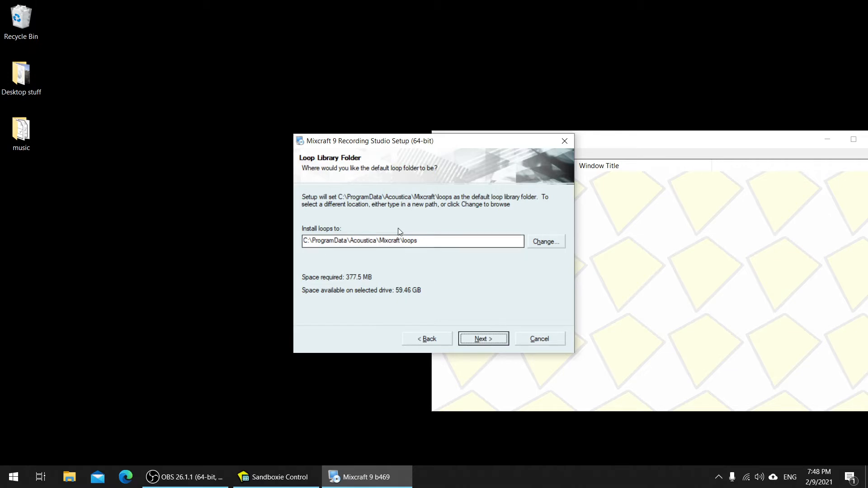
pyautogui.click(496, 342)
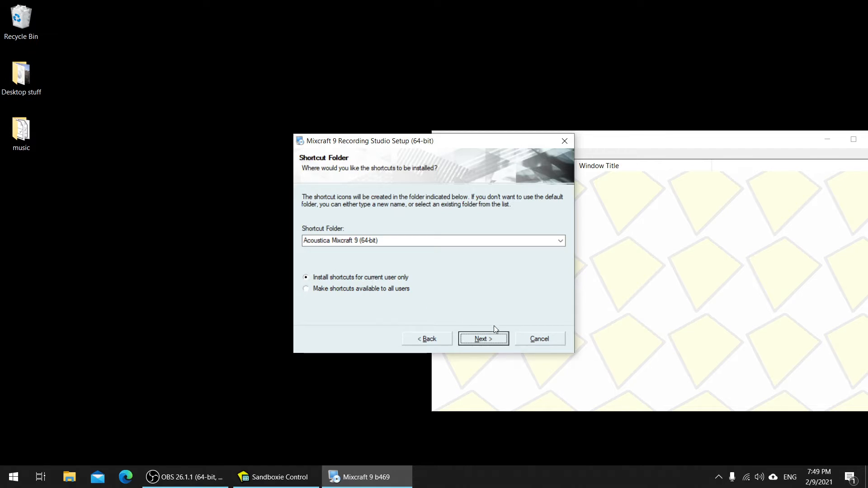
pyautogui.click(495, 340)
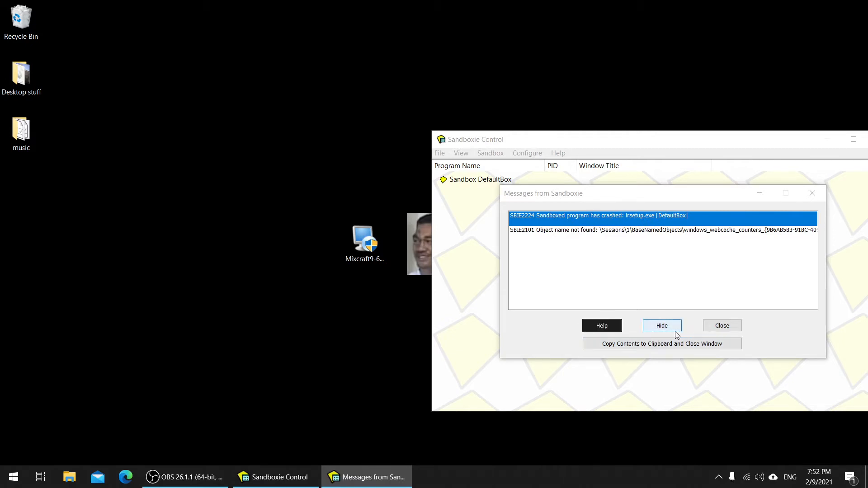
# Step: Open the help page for the SBIE2224 crash message in an unsandboxed browser and again in a browser sandboxed in DefaultBox
pyautogui.click(613, 331)
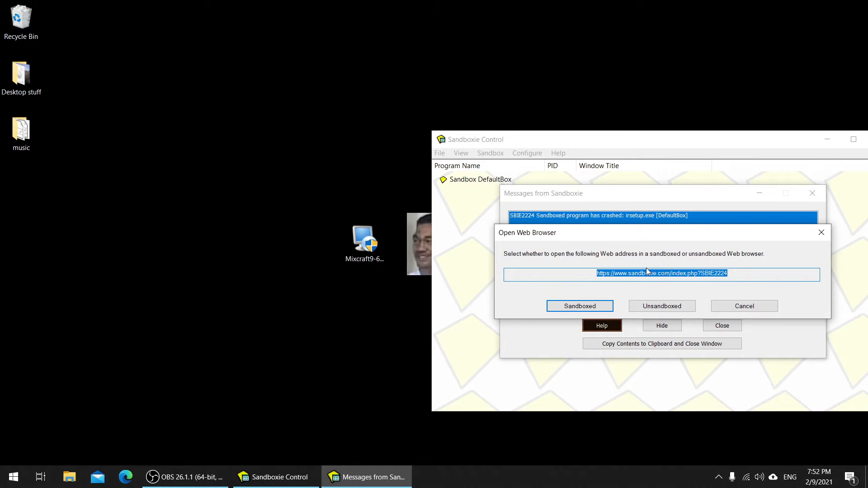
pyautogui.click(662, 306)
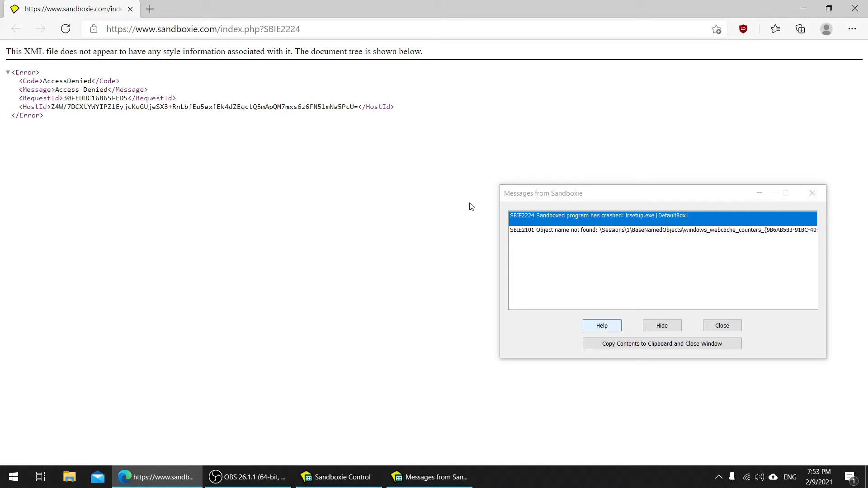
pyautogui.click(602, 324)
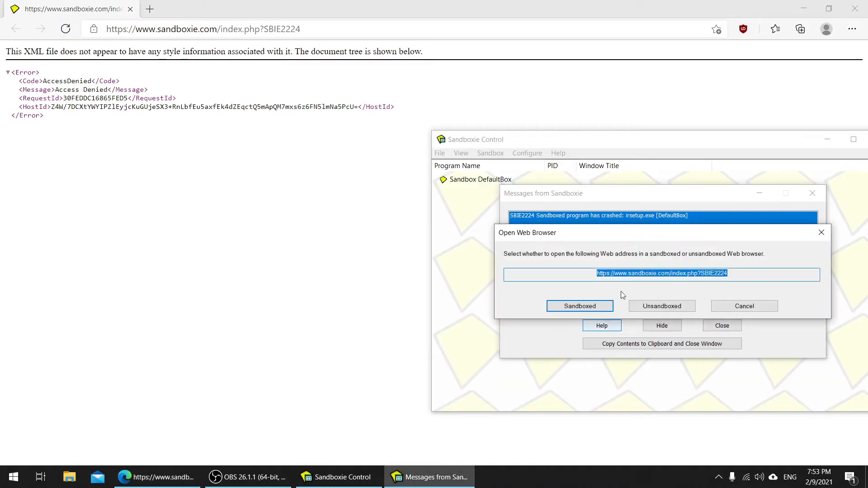
pyautogui.click(604, 307)
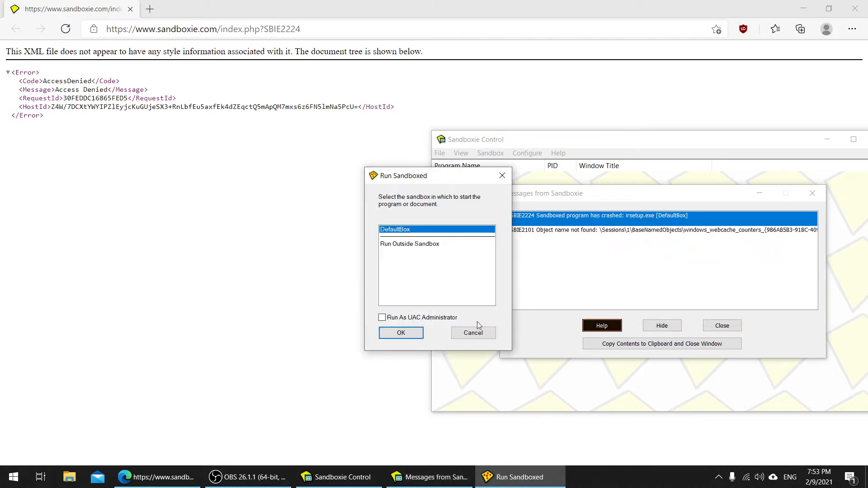
pyautogui.click(414, 334)
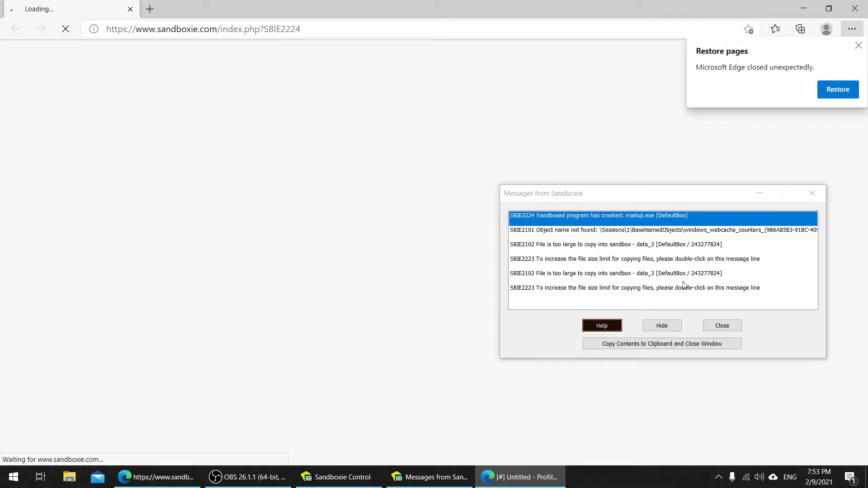
# Step: Raise DefaultBox's file migration size limit to 237578 kilobytes from the SBIE2223 message
pyautogui.click(643, 289)
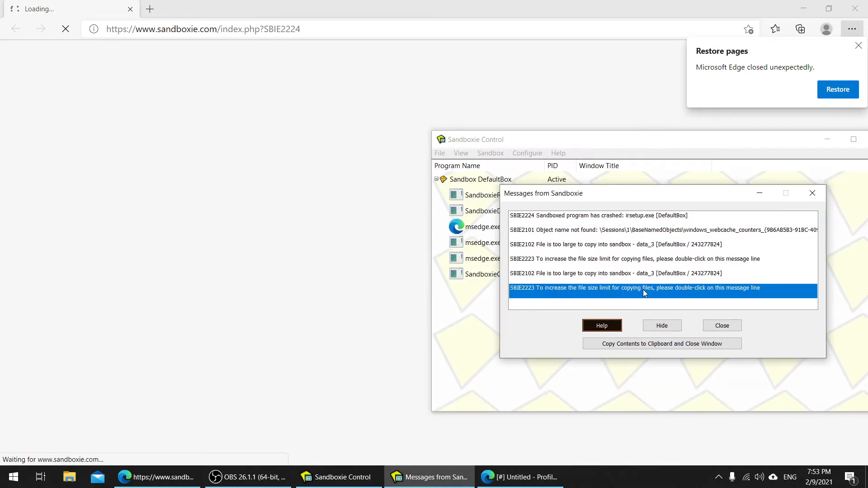
pyautogui.doubleClick(628, 291)
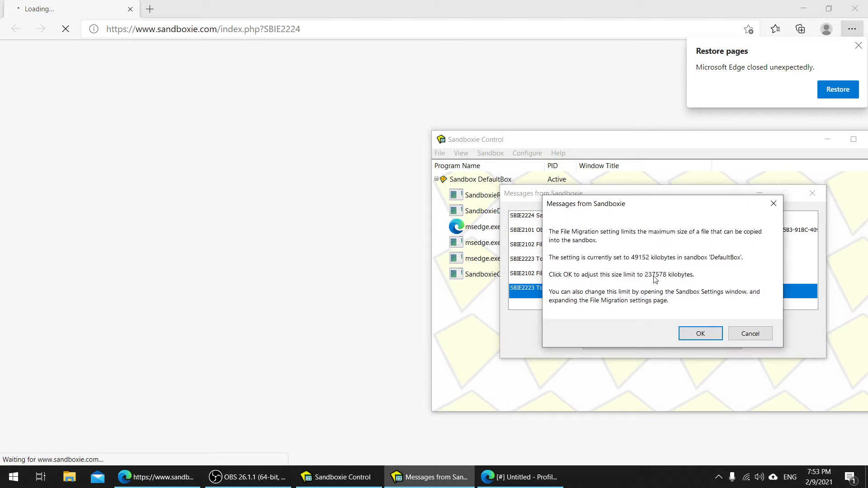
pyautogui.click(702, 334)
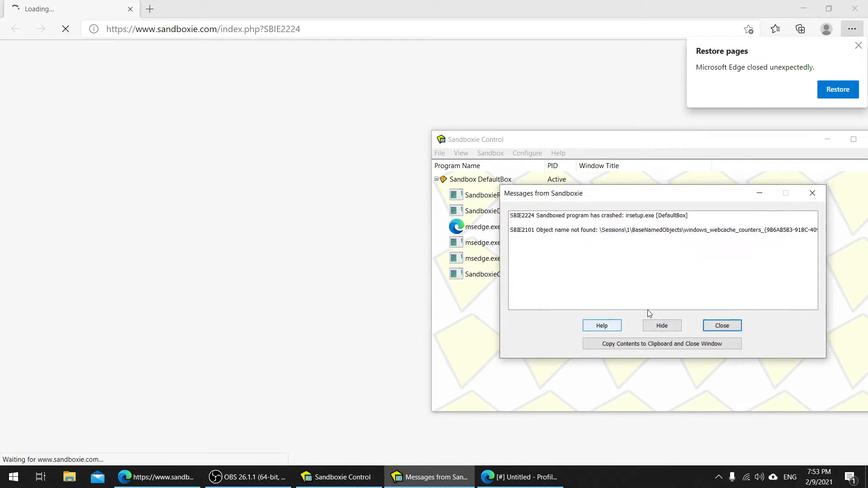
# Step: Close the Sandboxie messages, dismiss the sandbox age reminder and close the browser
pyautogui.click(721, 326)
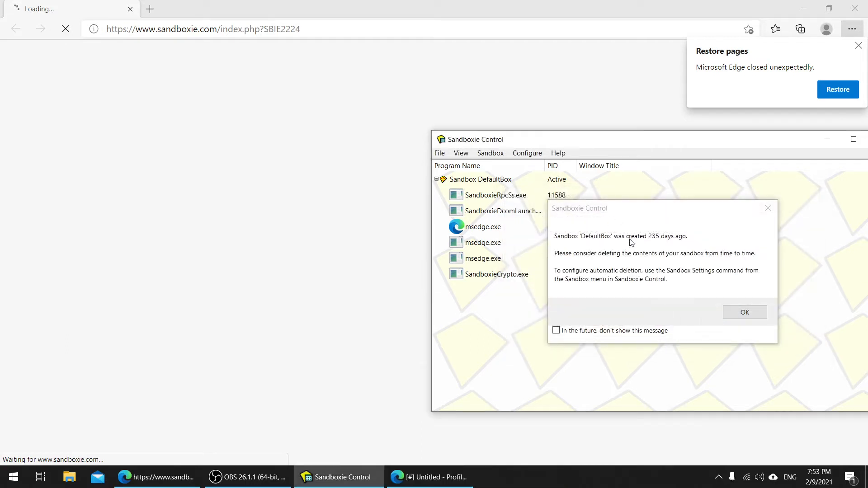
pyautogui.click(737, 311)
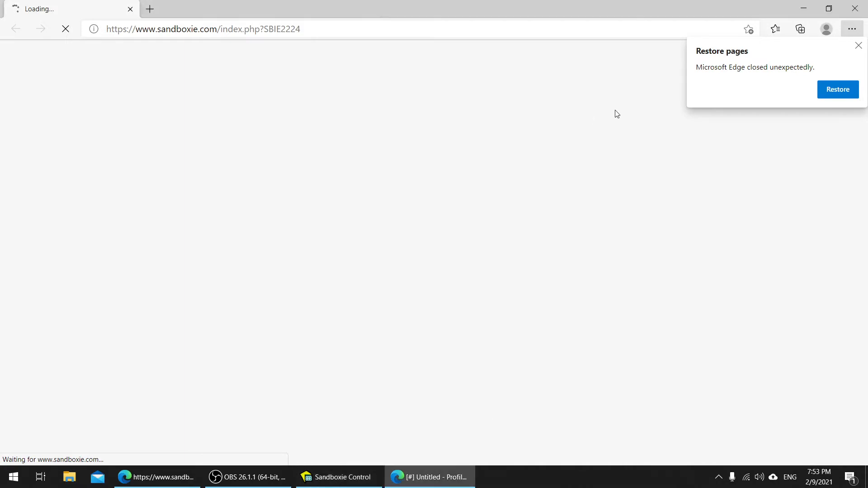
pyautogui.click(852, 15)
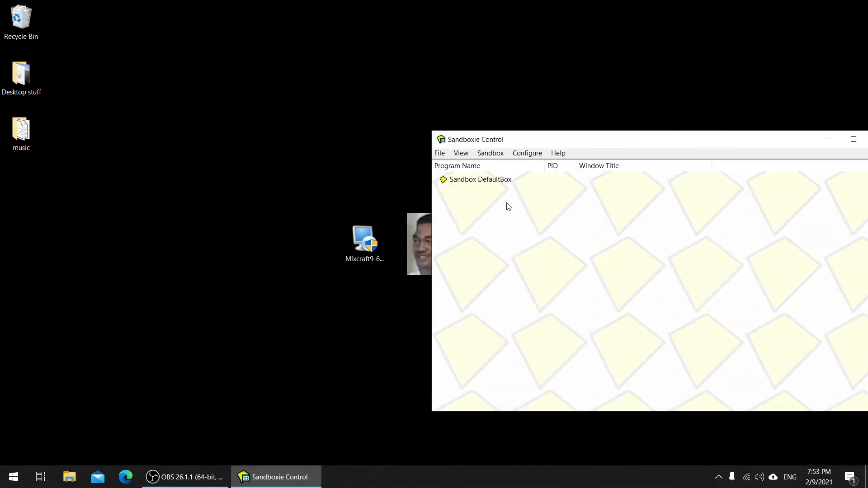
# Step: Open DefaultBox's sandbox settings and examine its Direct, Full, Read-Only, Write-Only and Blocked file access lists
pyautogui.click(491, 153)
pyautogui.click(491, 152)
pyautogui.rightClick(466, 181)
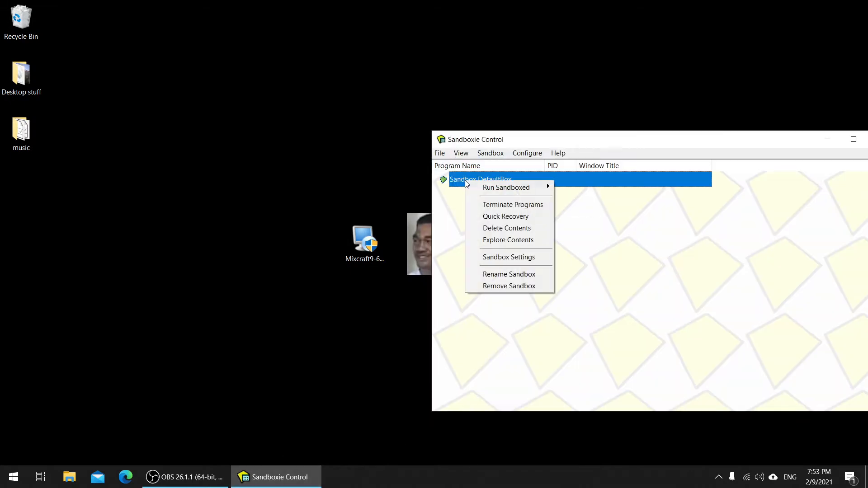
pyautogui.click(521, 260)
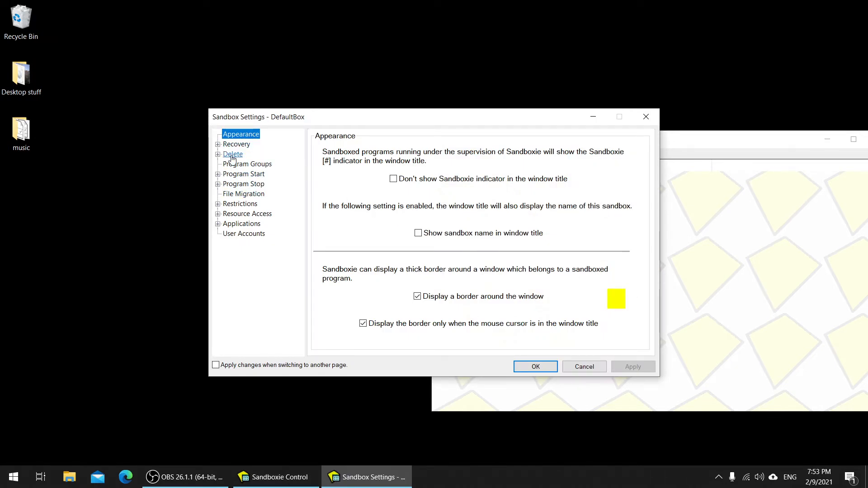
pyautogui.click(218, 214)
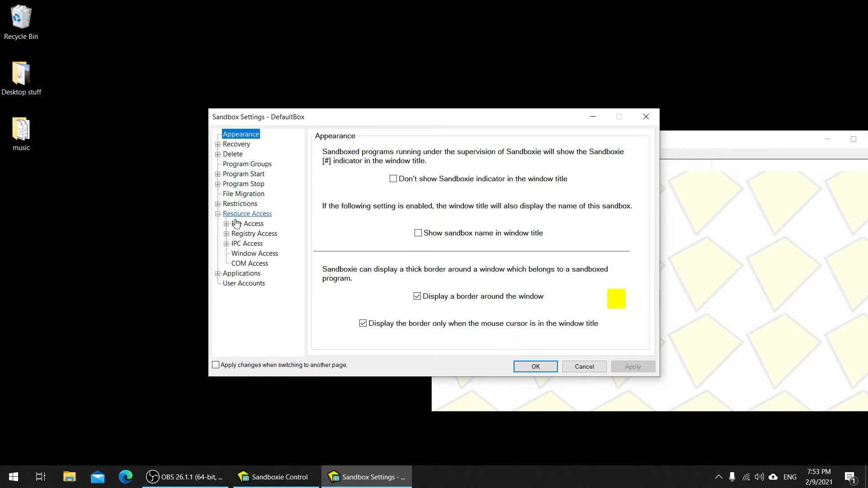
pyautogui.doubleClick(236, 224)
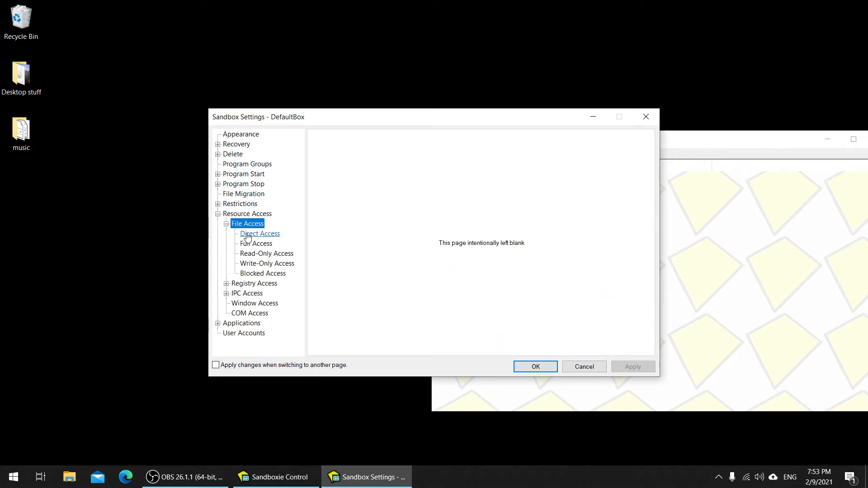
pyautogui.click(247, 235)
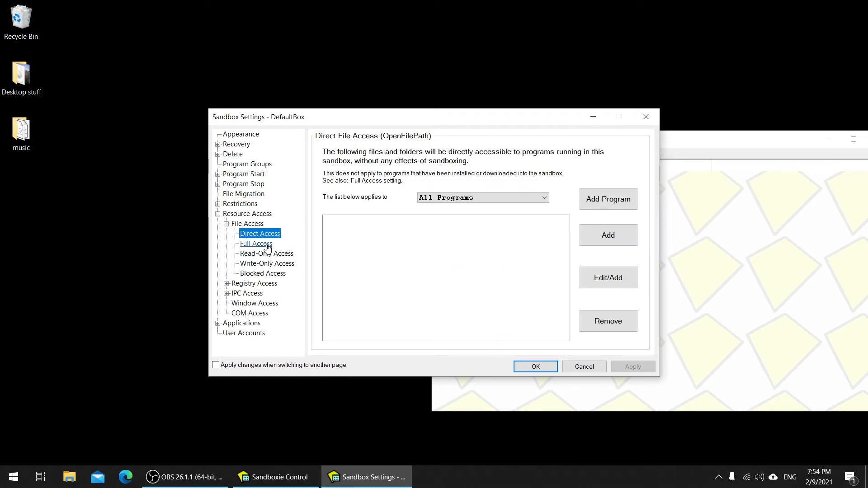
pyautogui.click(265, 244)
pyautogui.click(267, 254)
pyautogui.click(265, 264)
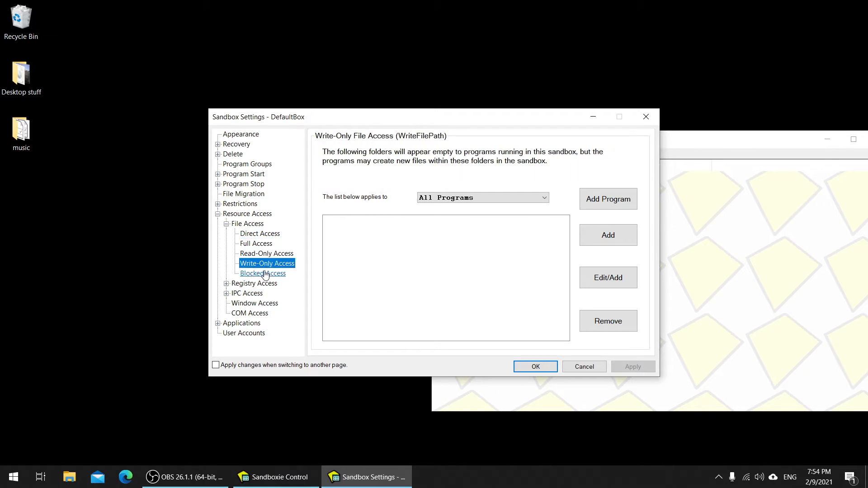
pyautogui.click(265, 274)
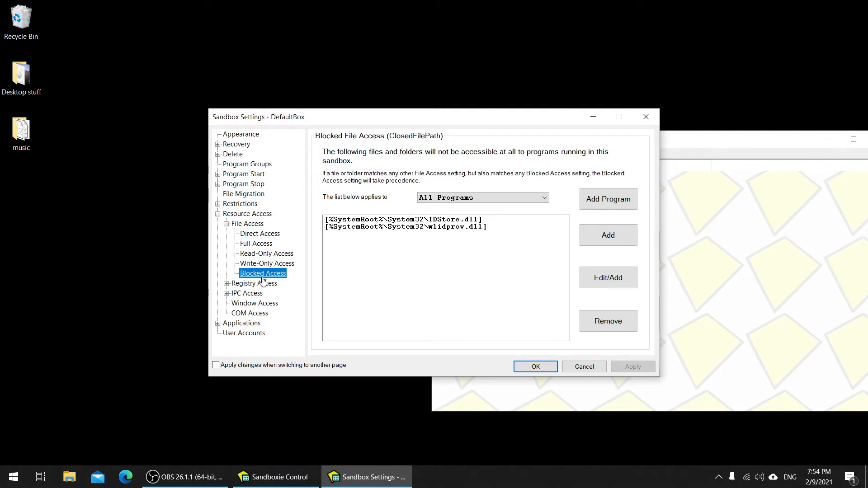
pyautogui.click(406, 220)
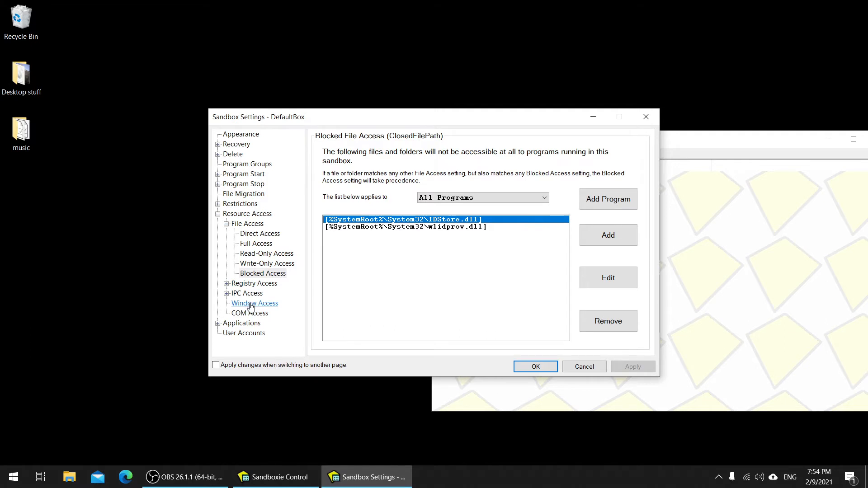
# Step: Look through the Applications and Restrictions categories of DefaultBox's settings
pyautogui.click(218, 324)
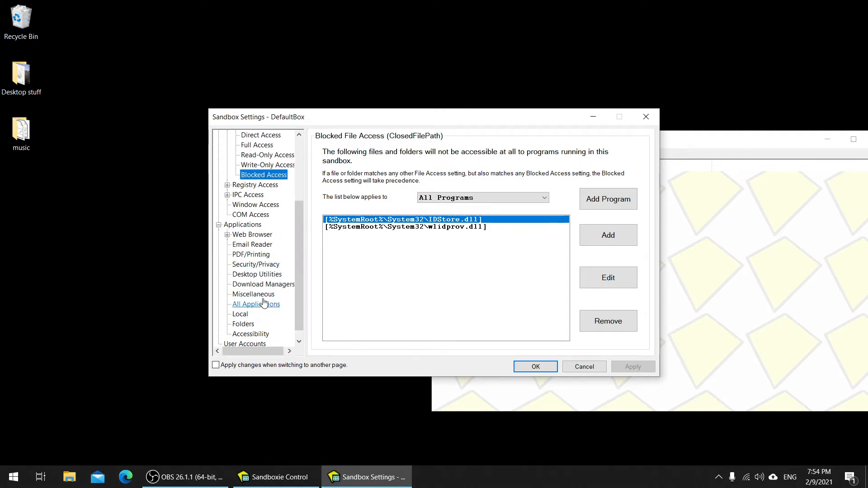
pyautogui.scroll(-1, 264, 289)
pyautogui.scroll(4, 261, 227)
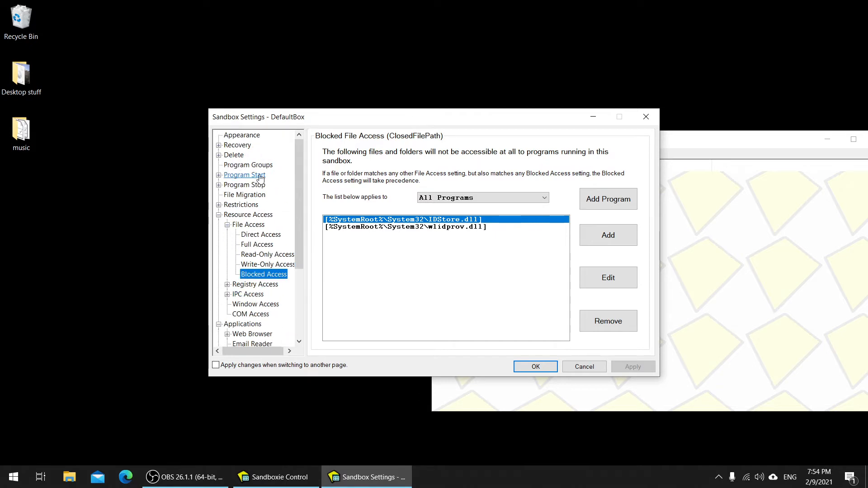
pyautogui.click(220, 206)
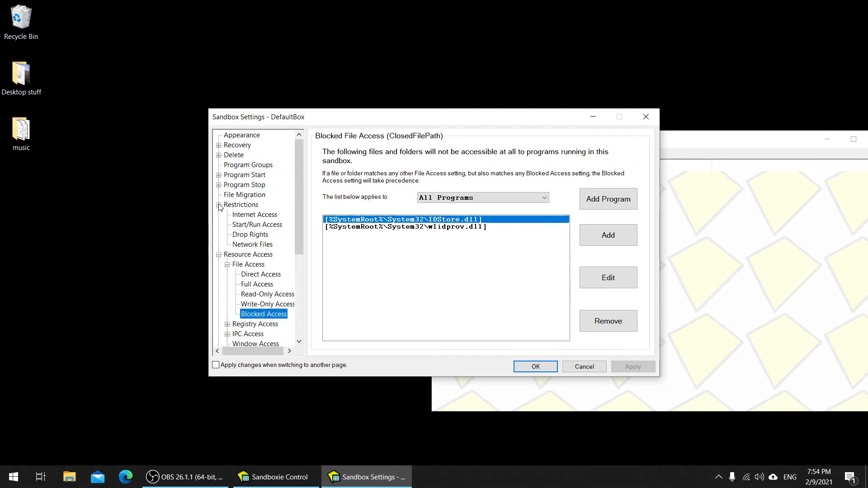
pyautogui.click(219, 205)
pyautogui.click(219, 214)
# Step: Raise DefaultBox's file migration size limit to 6375780 kilobytes, save the settings and dismiss the configuration refresh message
pyautogui.click(231, 195)
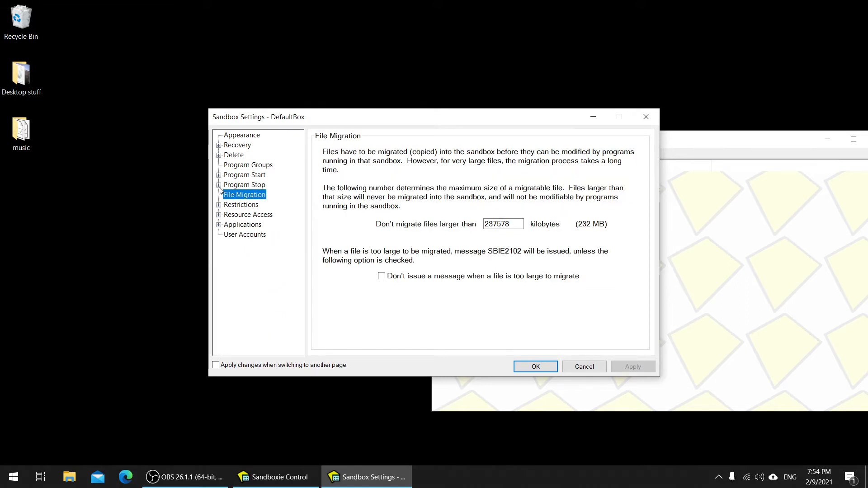
pyautogui.click(506, 225)
pyautogui.doubleClick(497, 224)
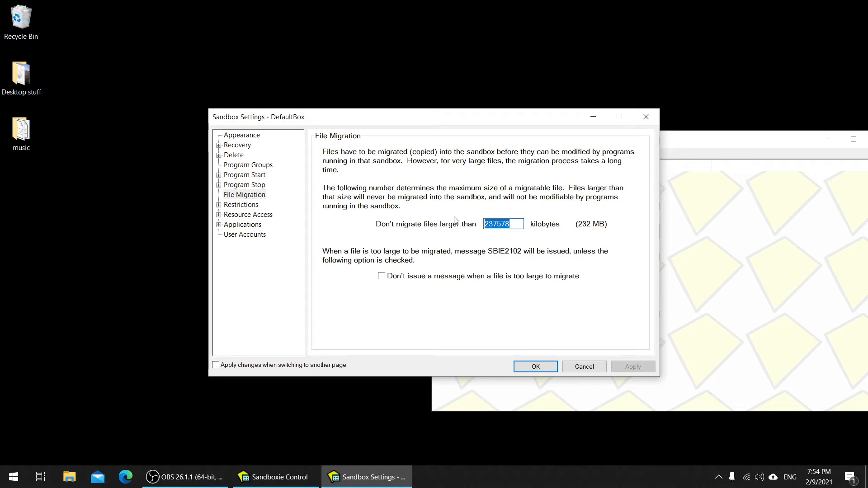
pyautogui.press('End')
pyautogui.write('0')
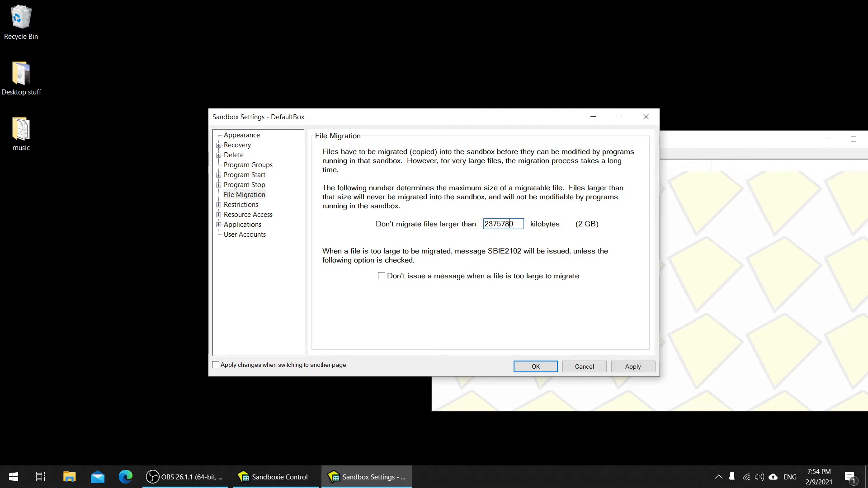
pyautogui.click(497, 223)
pyautogui.press('Home')
pyautogui.press('Delete')
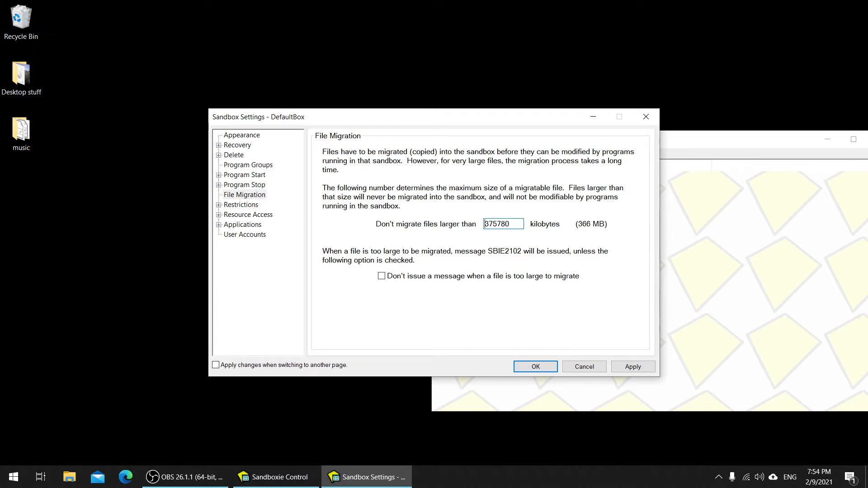
pyautogui.write('4')
pyautogui.press('BackSpace')
pyautogui.write('6')
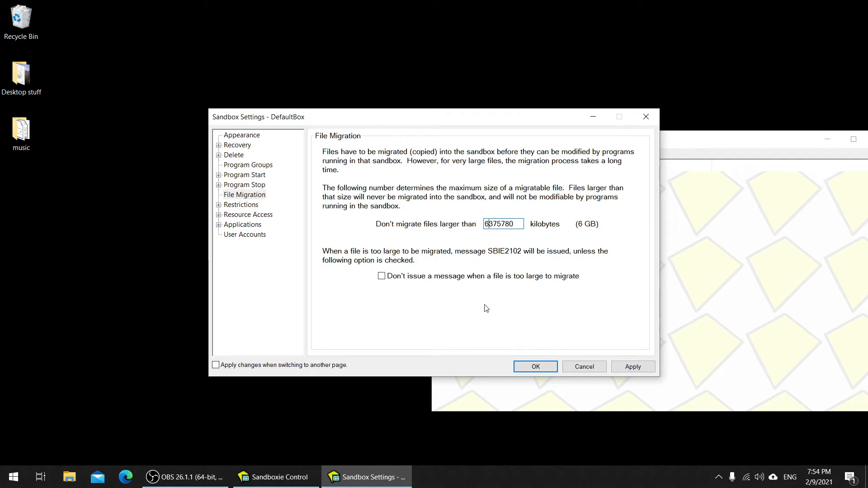
pyautogui.click(537, 368)
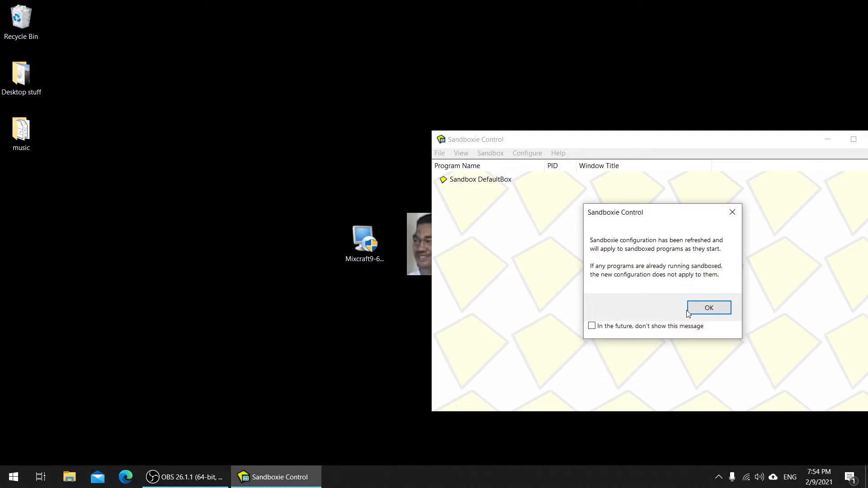
pyautogui.click(704, 311)
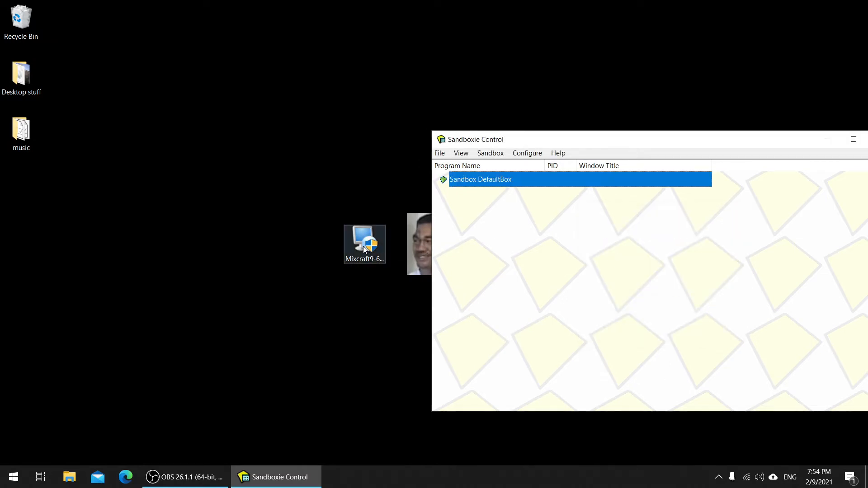
# Step: Run the Mixcraft 9 installer from the desktop in DefaultBox and choose the Trial version
pyautogui.moveTo(365, 249); pyautogui.dragTo(482, 185)
pyautogui.click(404, 333)
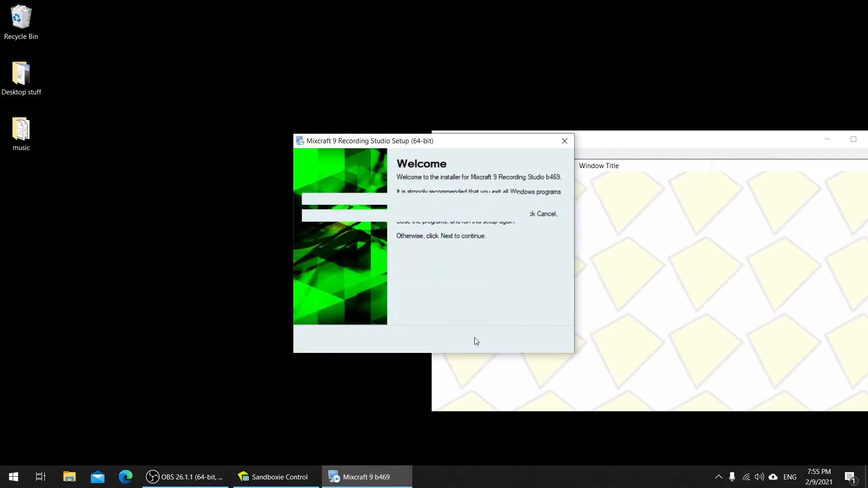
pyautogui.click(475, 337)
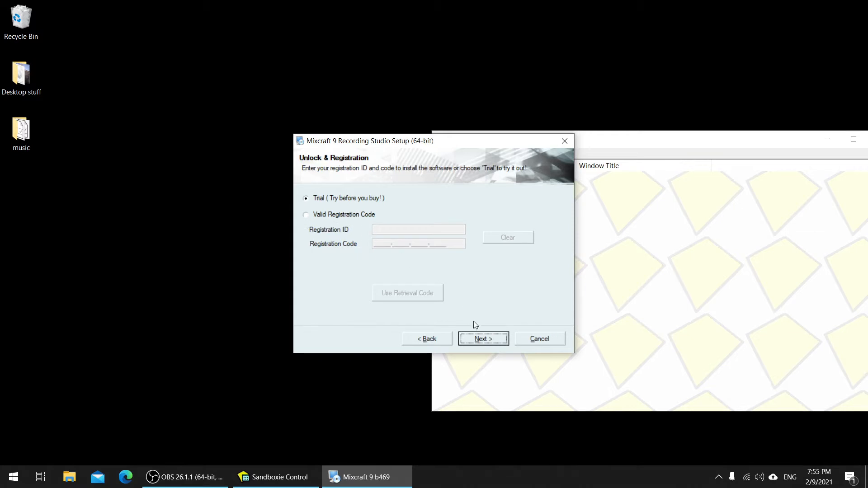
pyautogui.click(474, 339)
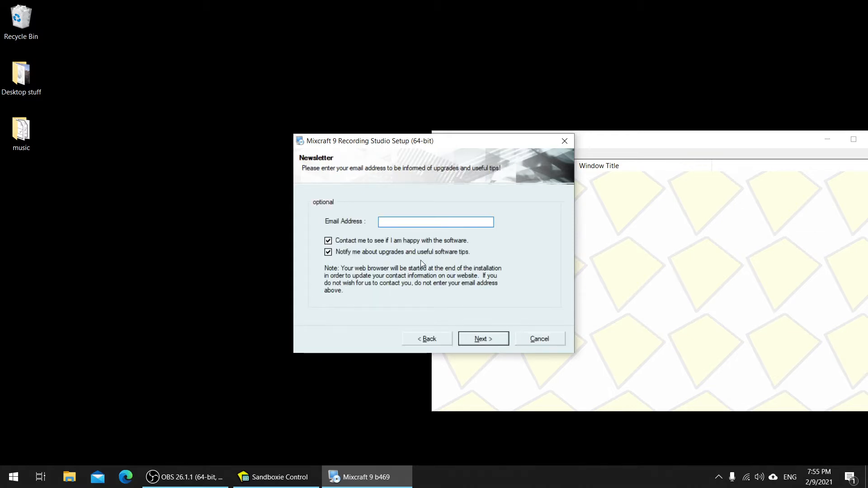
# Step: Decline both newsletter contact options and exclude the legacy effects and instruments from the Mixcraft installation
pyautogui.click(424, 243)
pyautogui.click(425, 252)
pyautogui.click(482, 340)
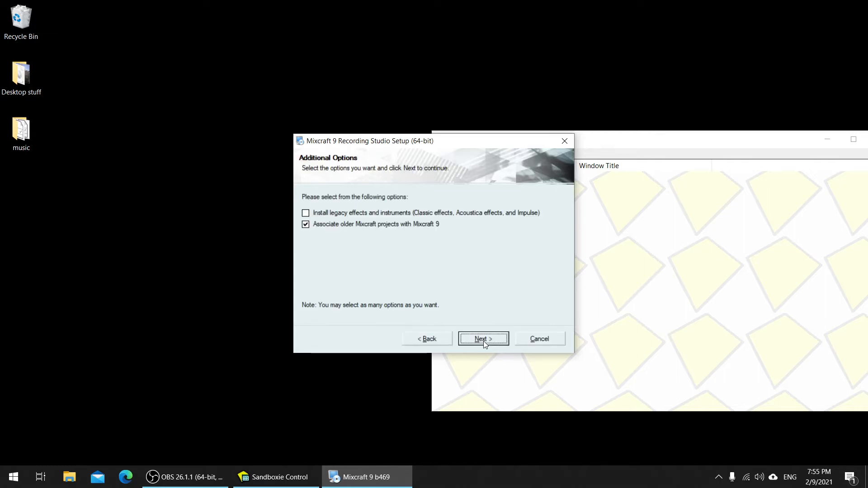
pyautogui.click(412, 213)
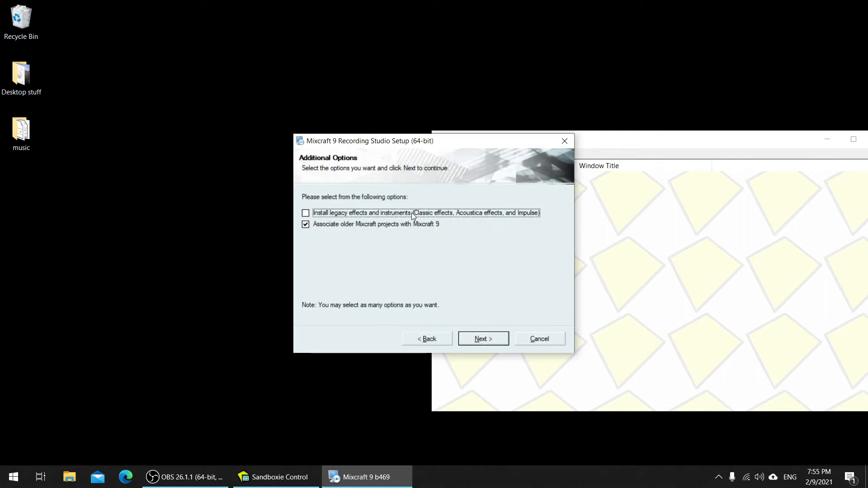
pyautogui.click(490, 338)
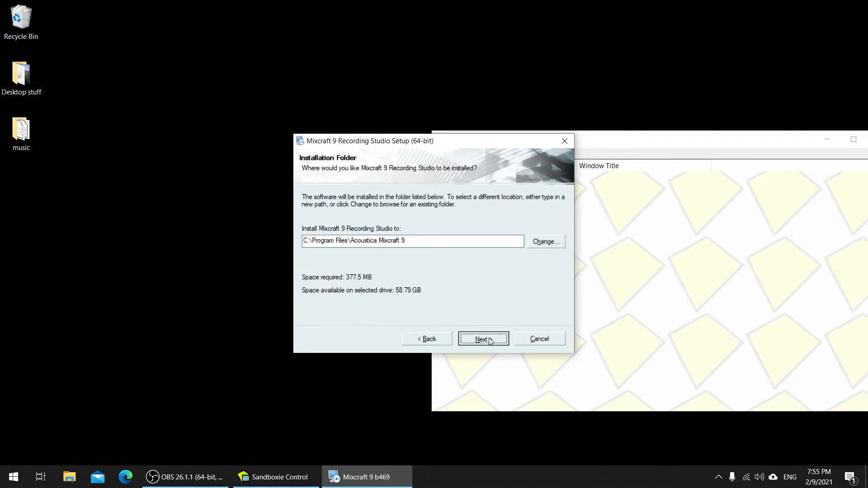
# Step: Accept the default installation and loop library folders, keep shortcuts for the current user only, and start the installation
pyautogui.click(489, 339)
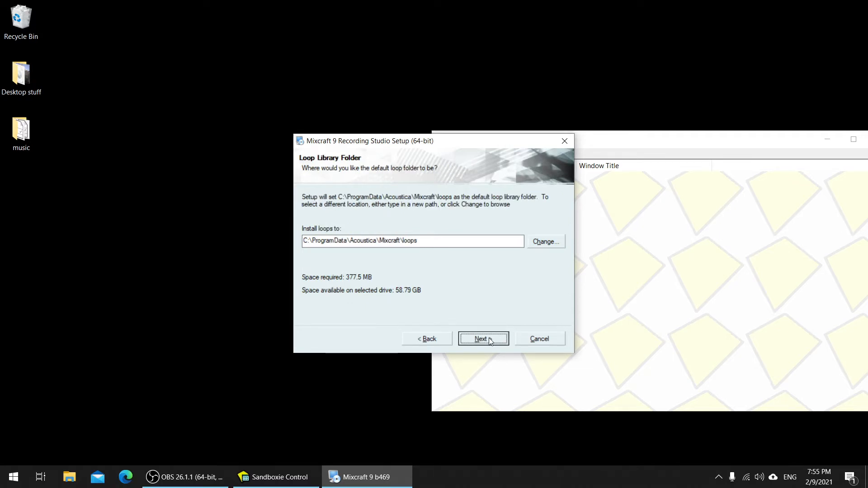
pyautogui.click(489, 338)
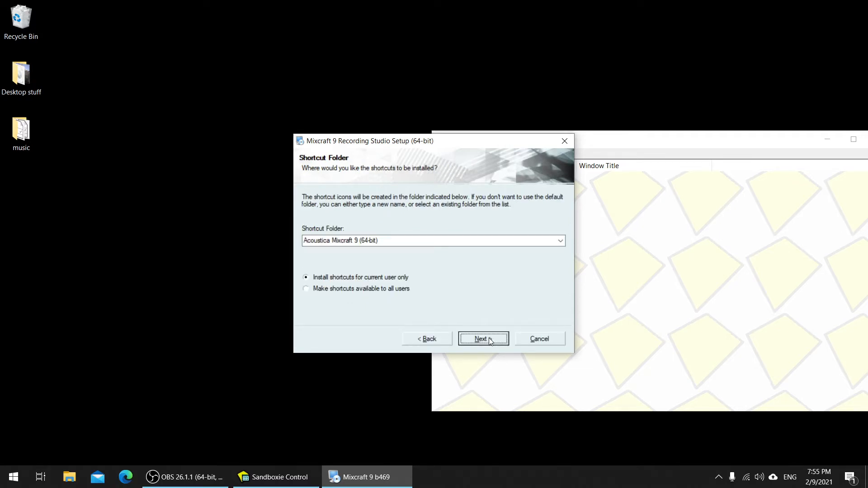
pyautogui.click(489, 337)
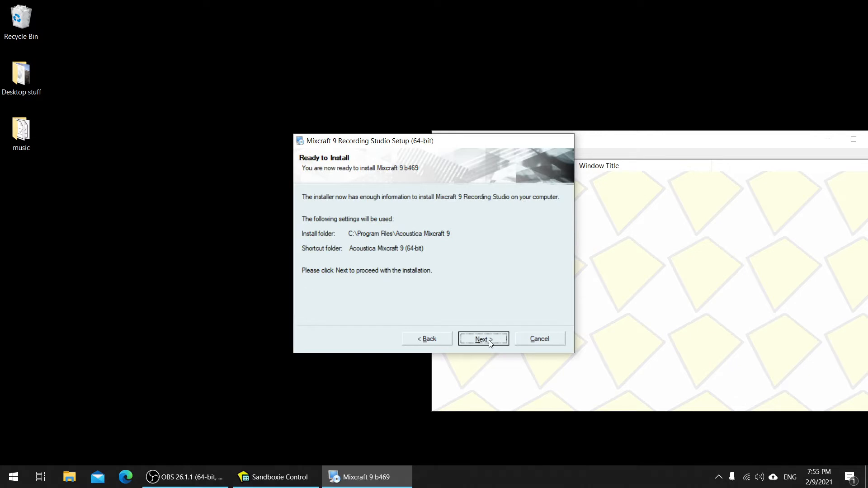
pyautogui.click(490, 340)
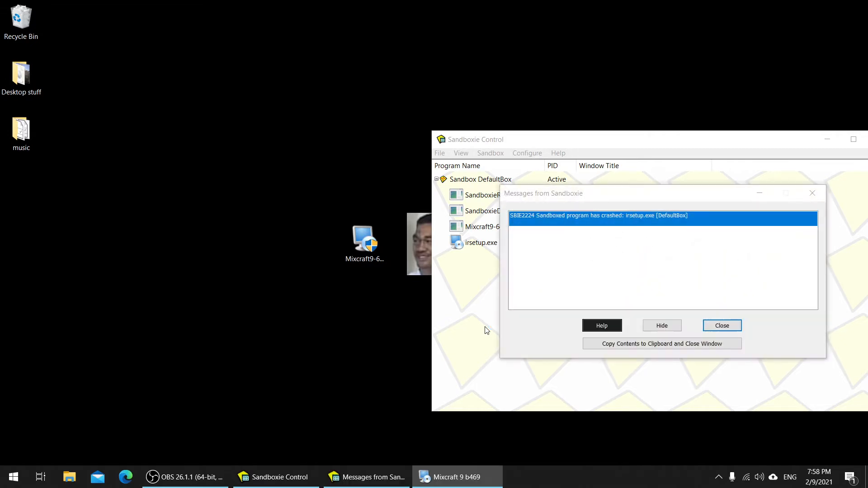
# Step: Review the SBIE2224 and SBIE2101 messages and open the SBIE2224 help page in a browser sandboxed in DefaultBox
pyautogui.click(611, 217)
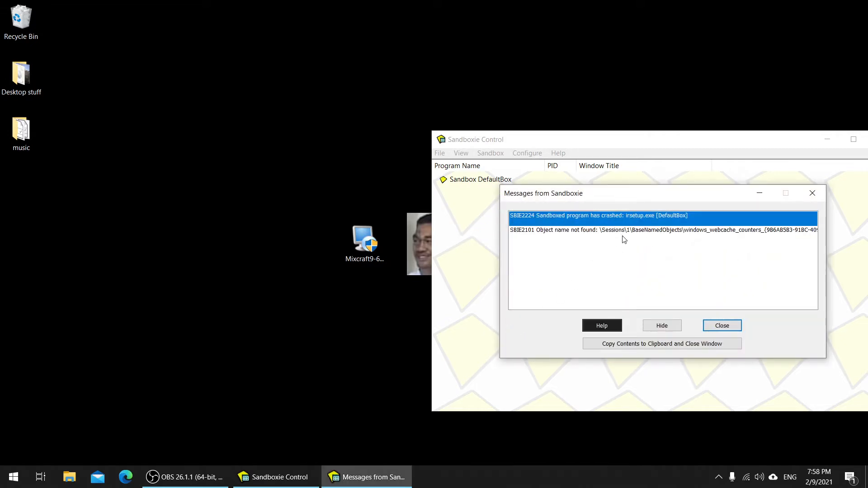
pyautogui.click(629, 233)
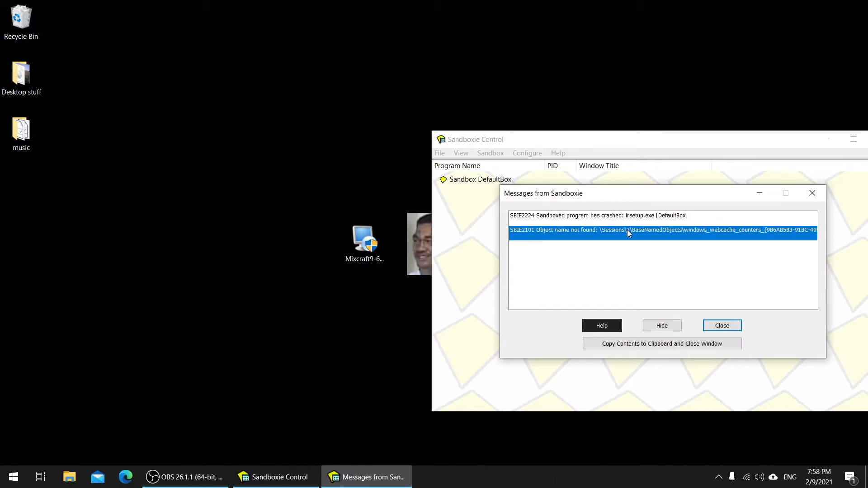
pyautogui.click(631, 224)
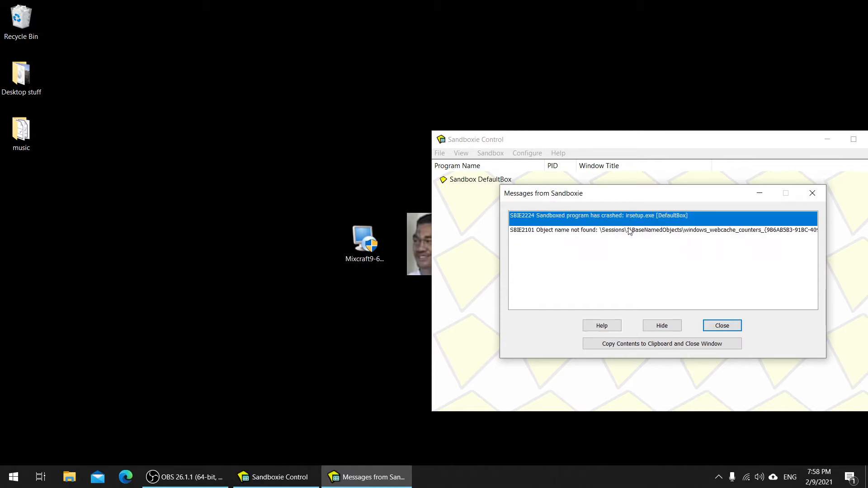
pyautogui.click(601, 330)
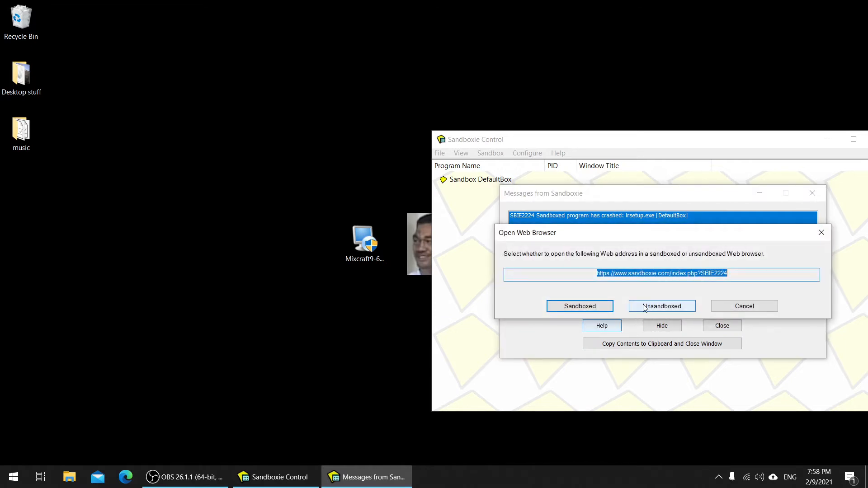
pyautogui.click(596, 306)
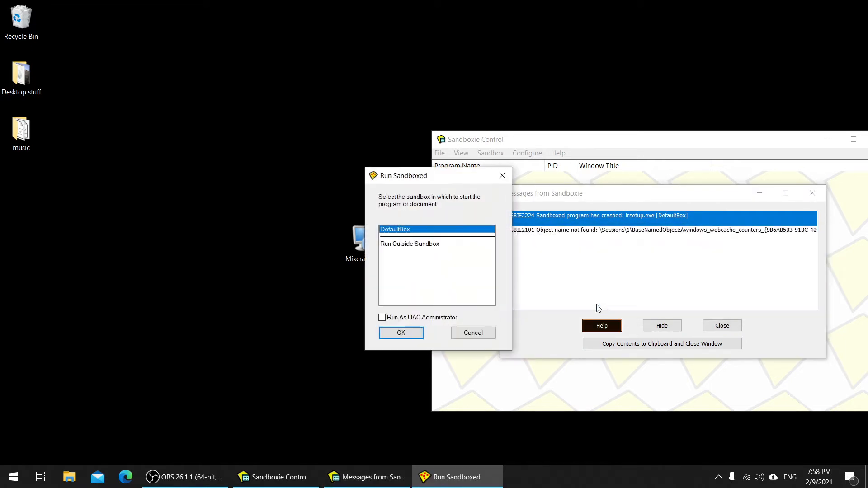
pyautogui.click(401, 333)
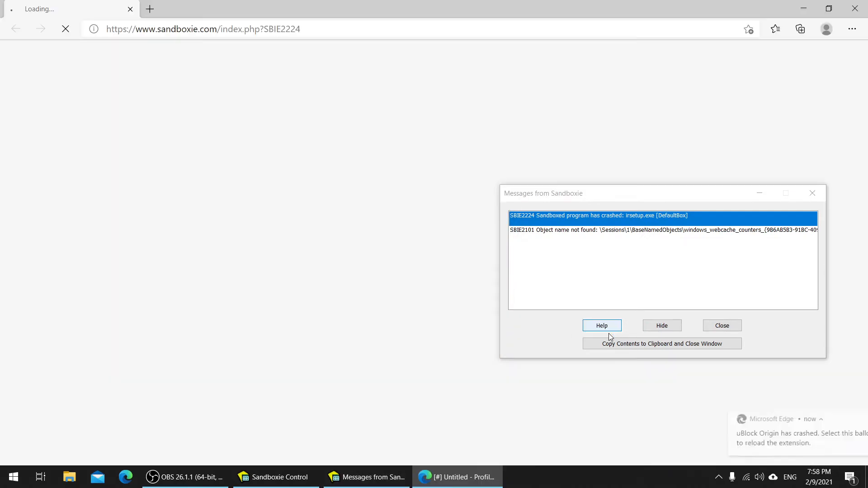
pyautogui.press('Return')
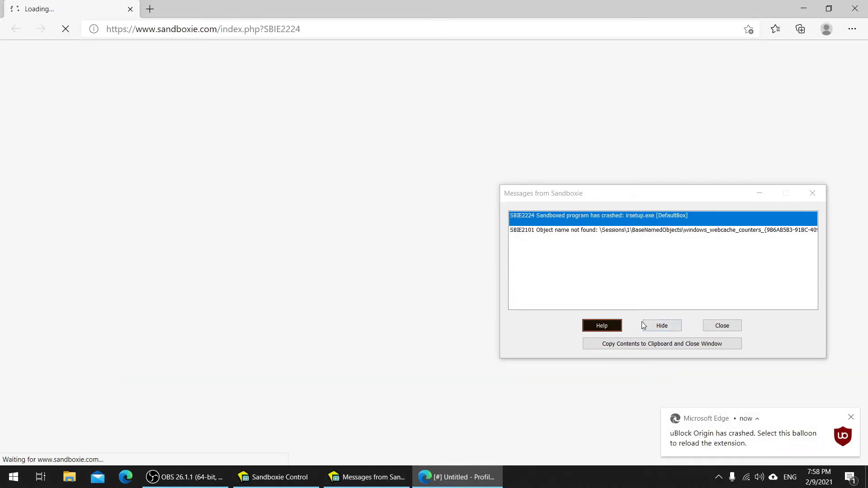
pyautogui.press('Return')
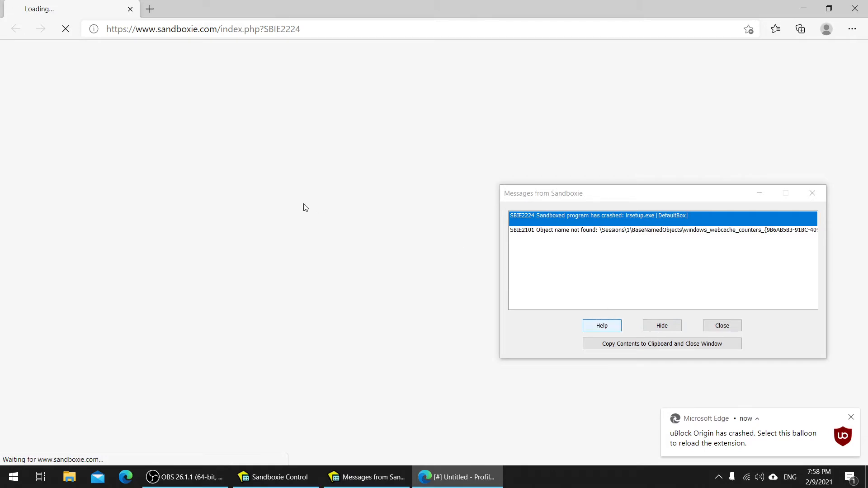
pyautogui.press('Return')
pyautogui.press('Return')
pyautogui.press('Return')
pyautogui.press('Return')
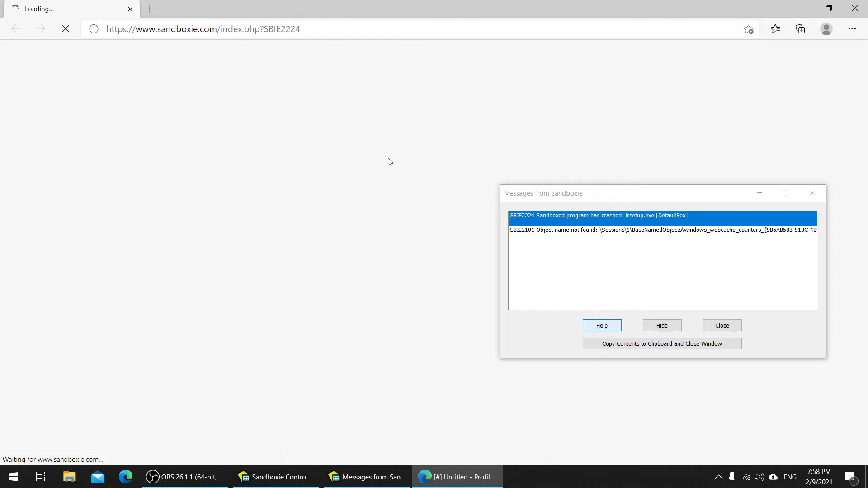
pyautogui.press('Return')
pyautogui.press('Return')
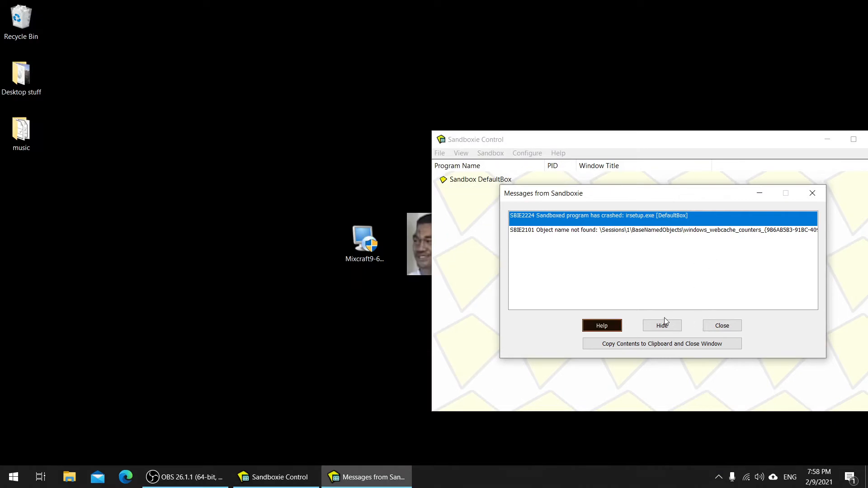
# Step: Review the SBIE2224 and SBIE2101 entries once more and close the Sandboxie messages window
pyautogui.click(641, 233)
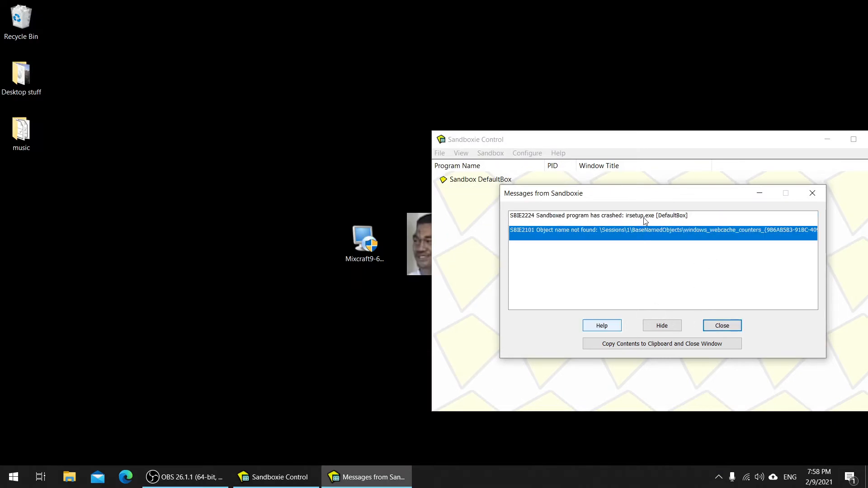
pyautogui.click(645, 217)
pyautogui.click(643, 231)
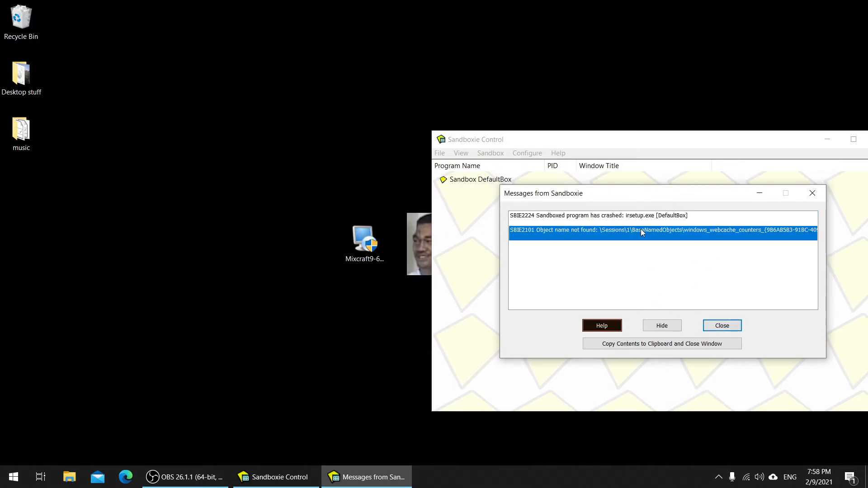
pyautogui.click(713, 326)
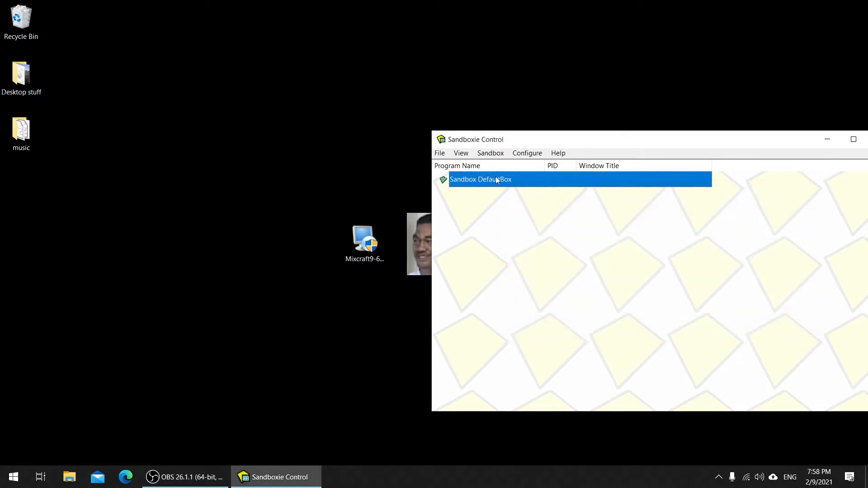
# Step: Open the Sandboxie.ini configuration file, read through the DefaultBox settings, then close it without edits and dismiss the notices
pyautogui.click(491, 153)
pyautogui.moveTo(529, 156)
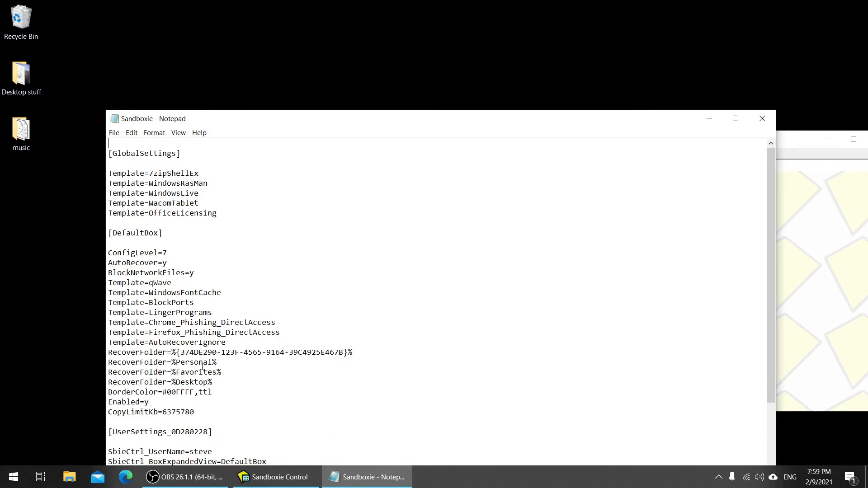
pyautogui.scroll(-3, 203, 366)
pyautogui.scroll(3, 202, 366)
pyautogui.click(763, 118)
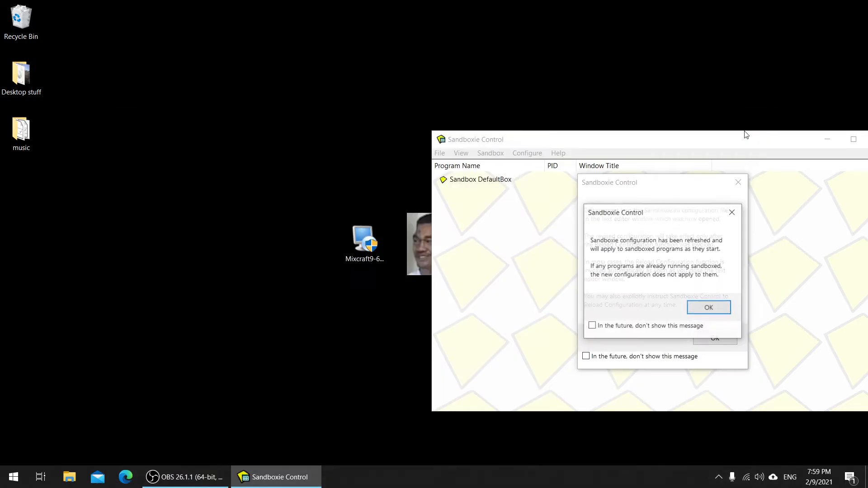
pyautogui.click(696, 310)
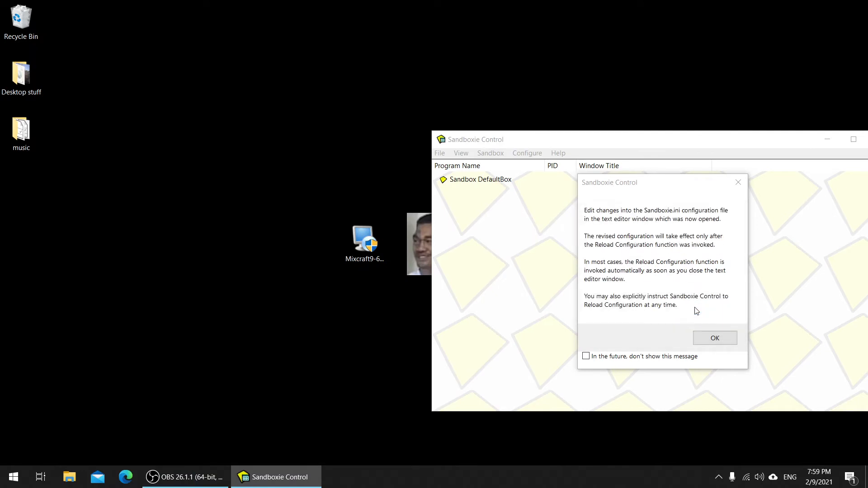
pyautogui.click(703, 338)
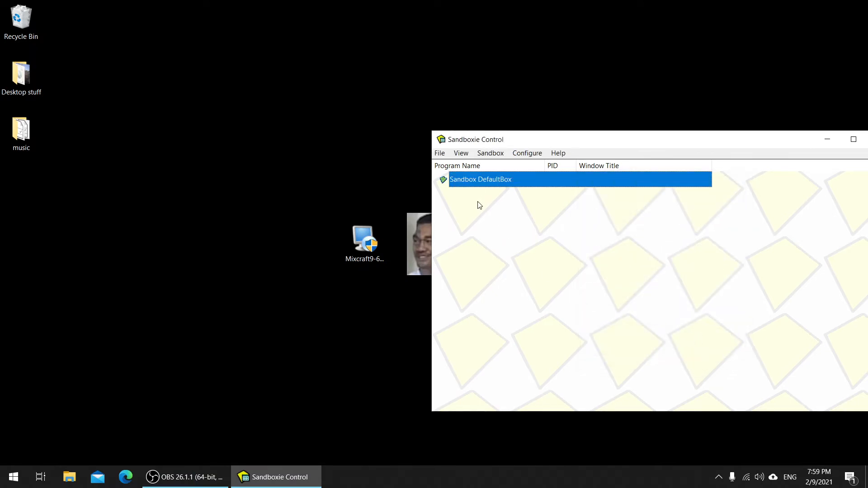
# Step: Create a new sandbox named musicbox without copying settings from an existing sandbox
pyautogui.click(444, 152)
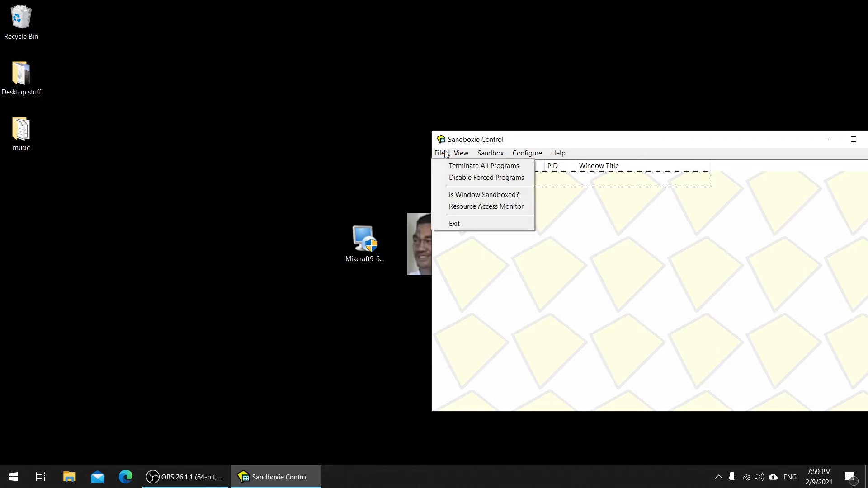
pyautogui.moveTo(498, 159)
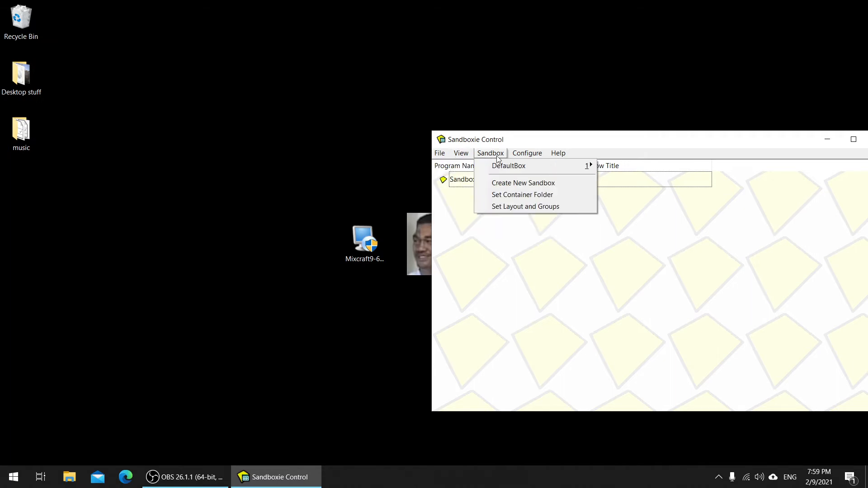
pyautogui.click(506, 183)
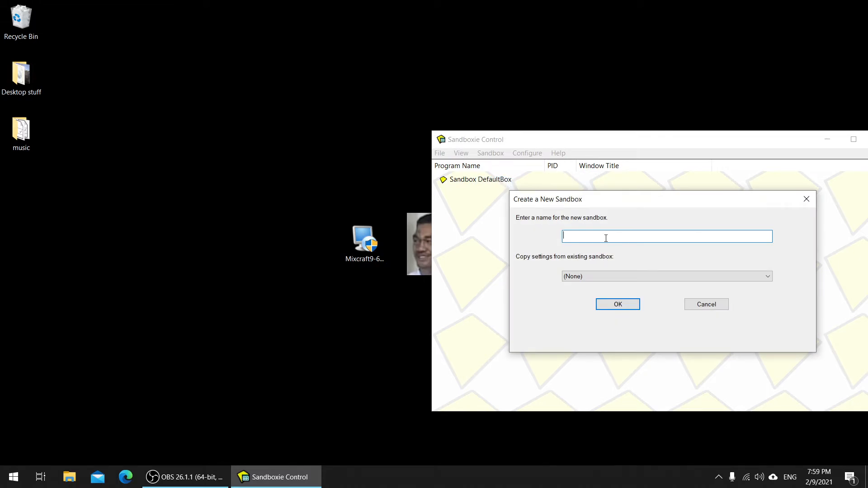
pyautogui.write('musicbox')
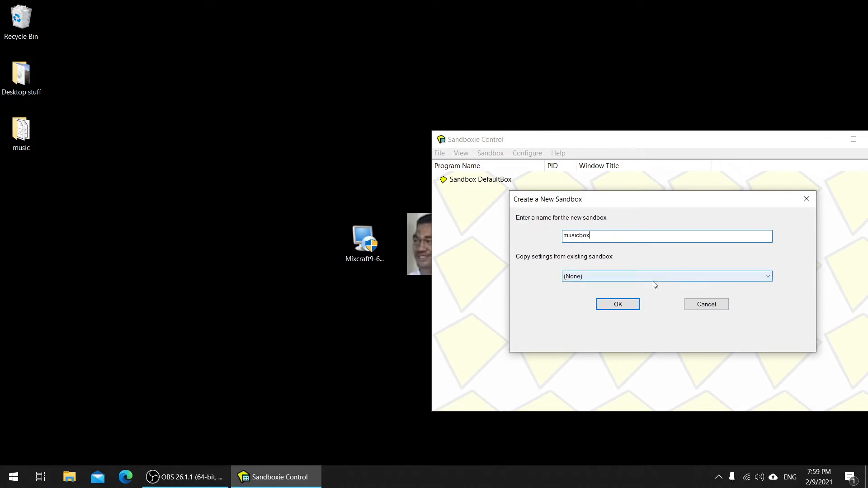
pyautogui.click(624, 312)
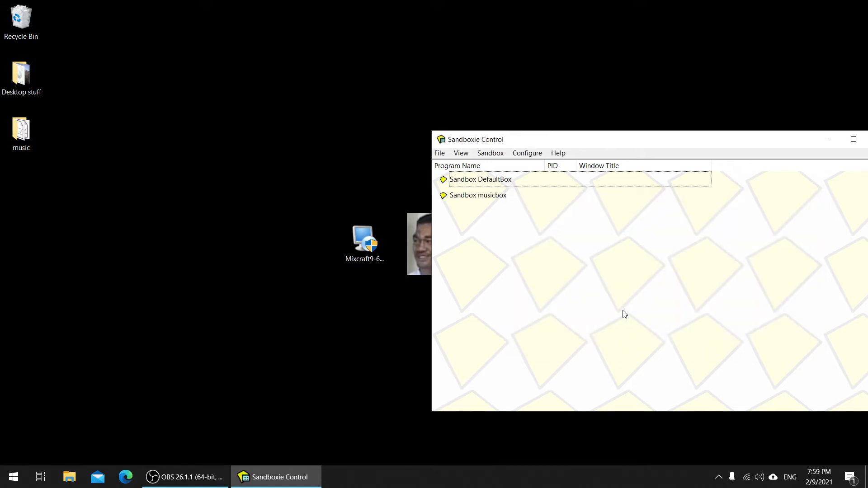
# Step: Open the musicbox sandbox settings and look through the recovery, delete, program groups, program start and program stop categories
pyautogui.rightClick(473, 196)
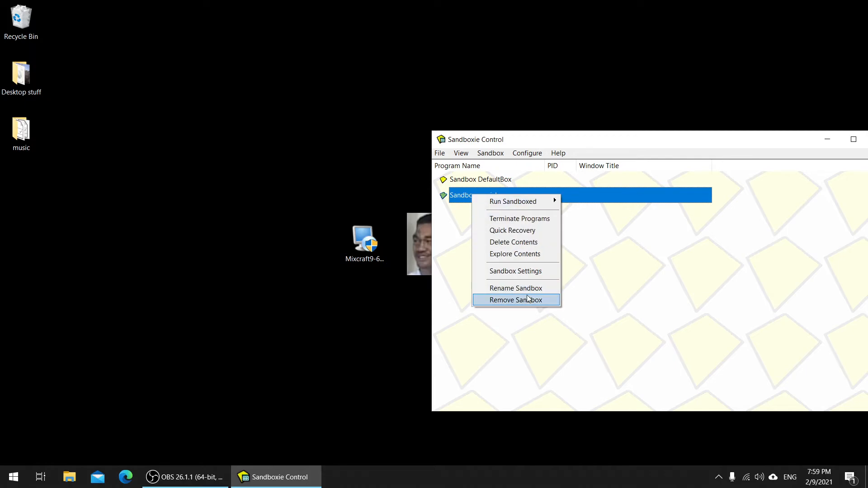
pyautogui.click(516, 272)
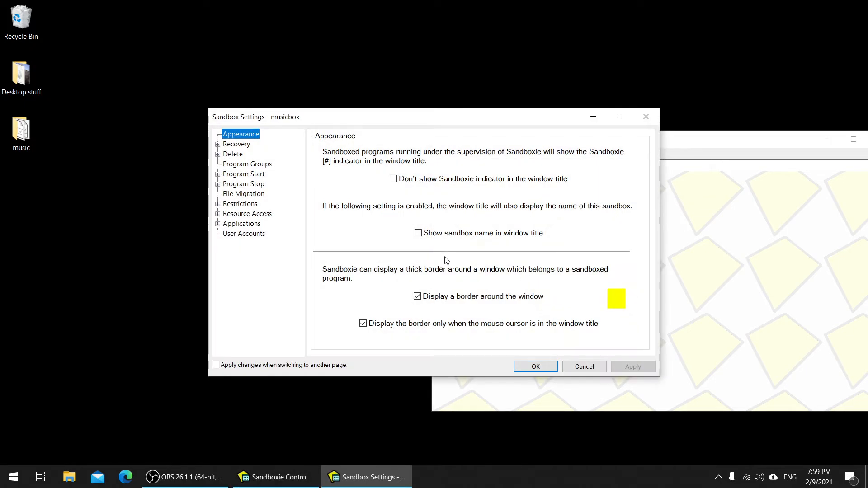
pyautogui.click(233, 145)
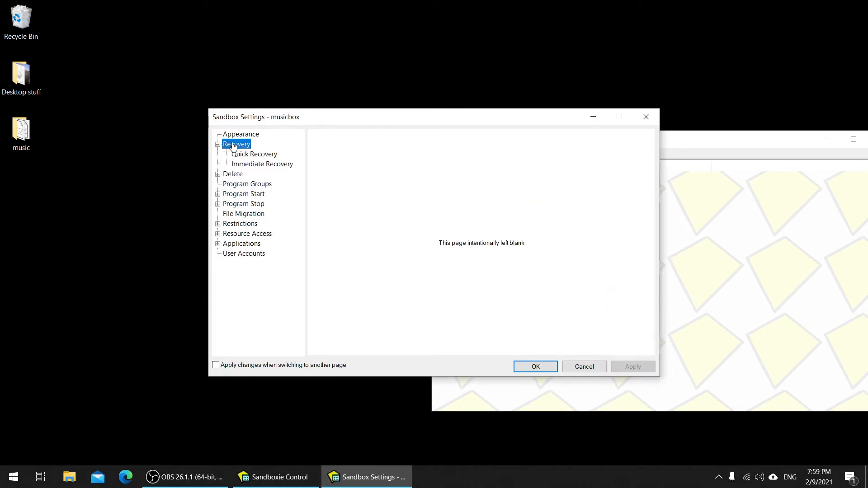
pyautogui.click(228, 175)
pyautogui.click(248, 184)
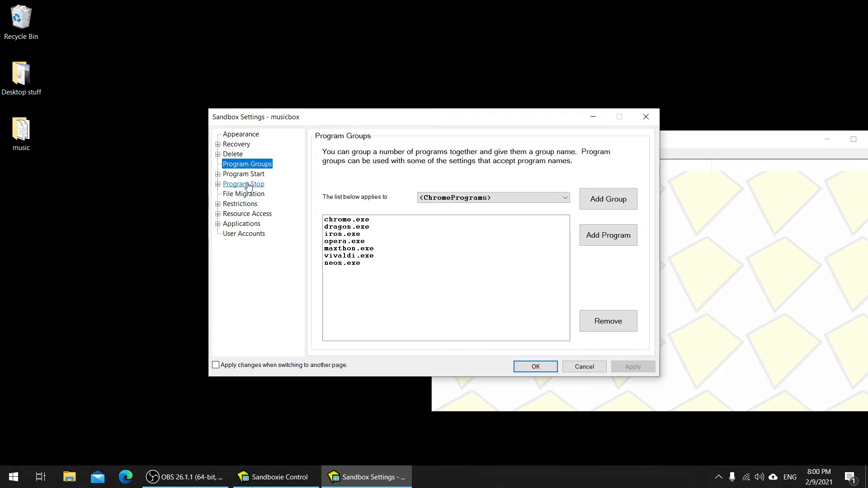
pyautogui.click(218, 175)
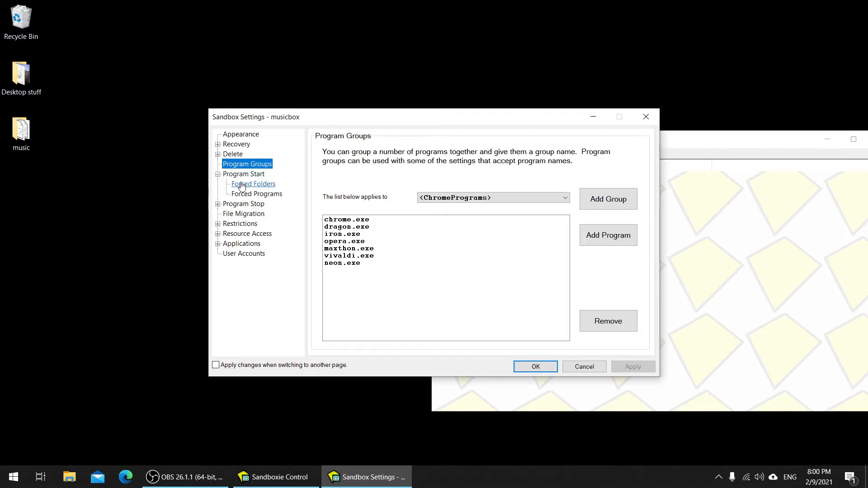
pyautogui.click(218, 204)
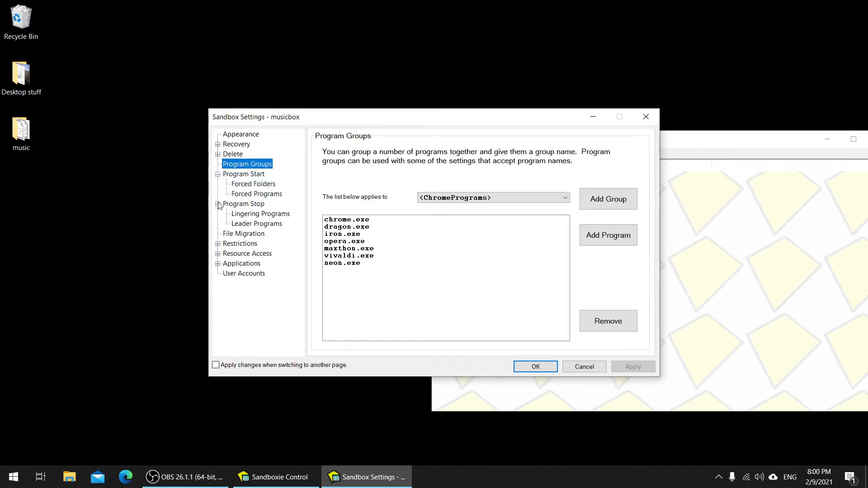
# Step: Set the musicbox file migration limit to 10960000 kilobytes and apply the change
pyautogui.click(236, 234)
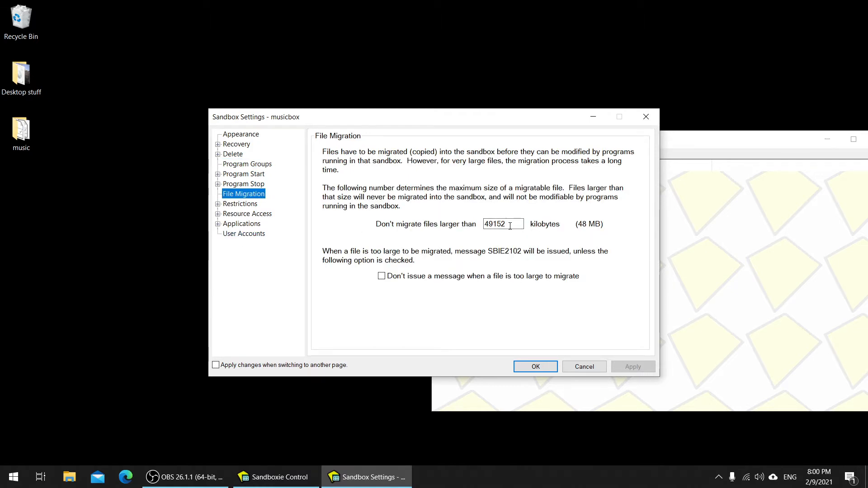
pyautogui.doubleClick(510, 226)
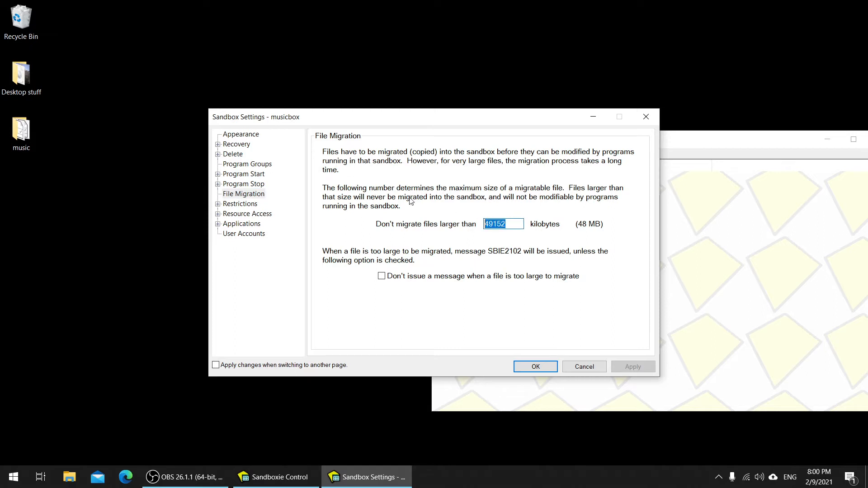
pyautogui.write('10')
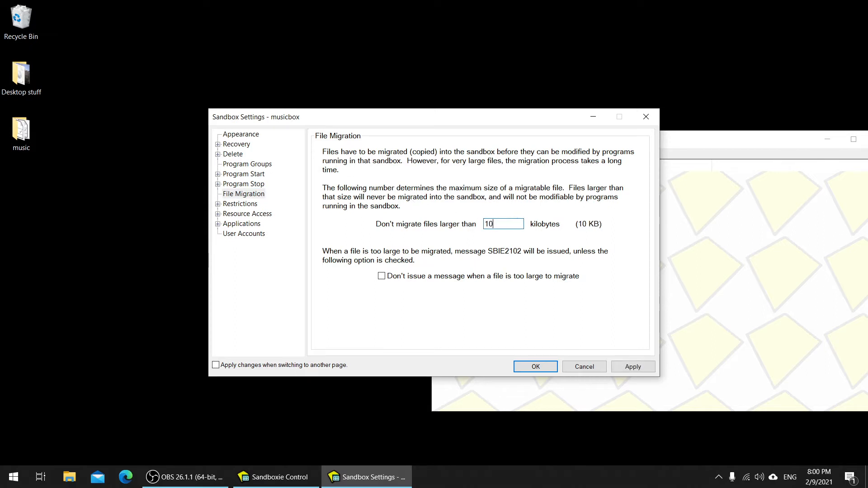
pyautogui.write('000000')
pyautogui.press('Left')
pyautogui.press('Delete')
pyautogui.press('Delete')
pyautogui.write('24')
pyautogui.press('BackSpace')
pyautogui.press('BackSpace')
pyautogui.write('96')
pyautogui.click(218, 203)
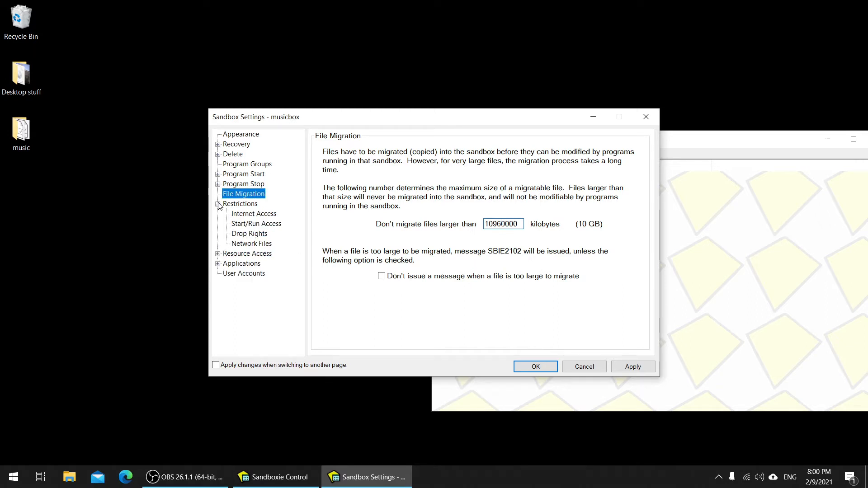
pyautogui.click(633, 366)
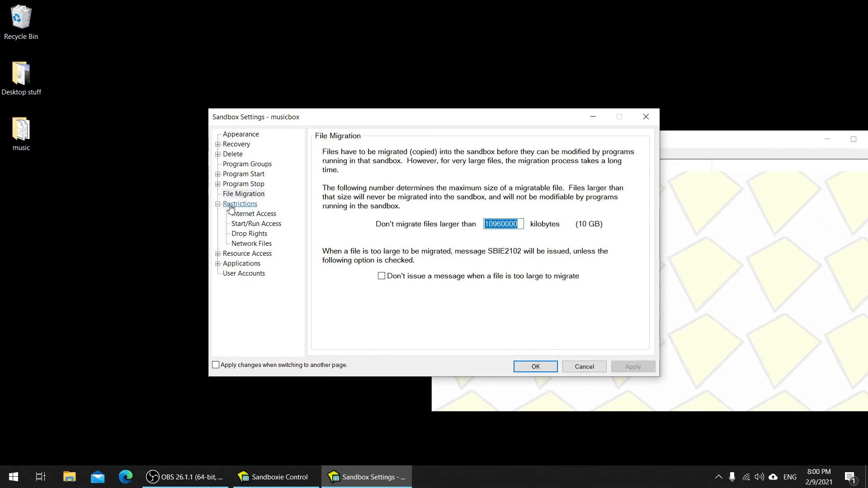
# Step: Review musicbox's restrictions, resource access and application configurations, then close the settings and acknowledge the refreshed configuration
pyautogui.click(256, 234)
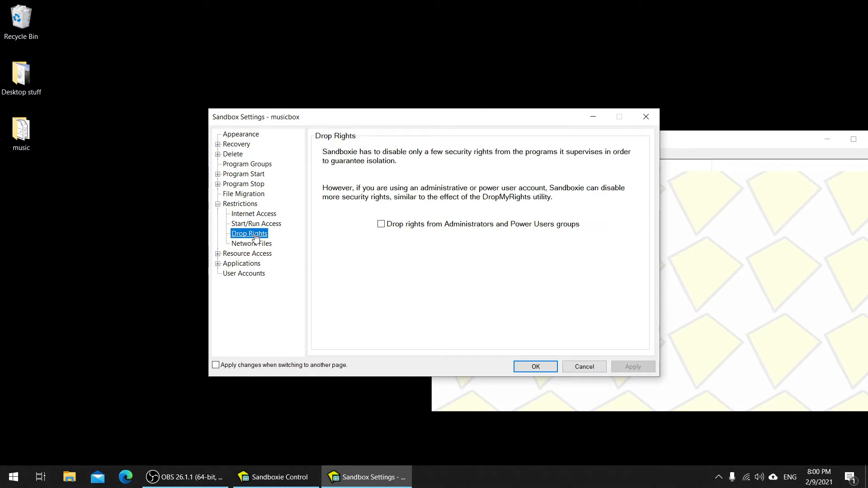
pyautogui.click(254, 223)
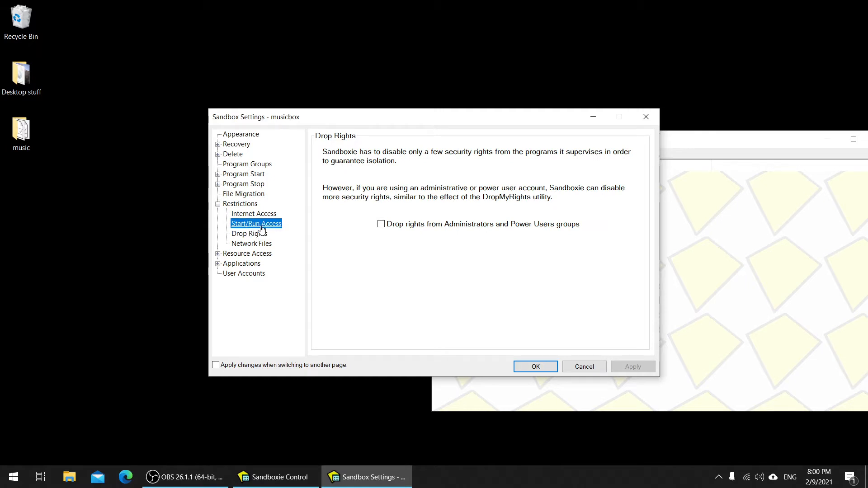
pyautogui.click(242, 244)
pyautogui.click(218, 254)
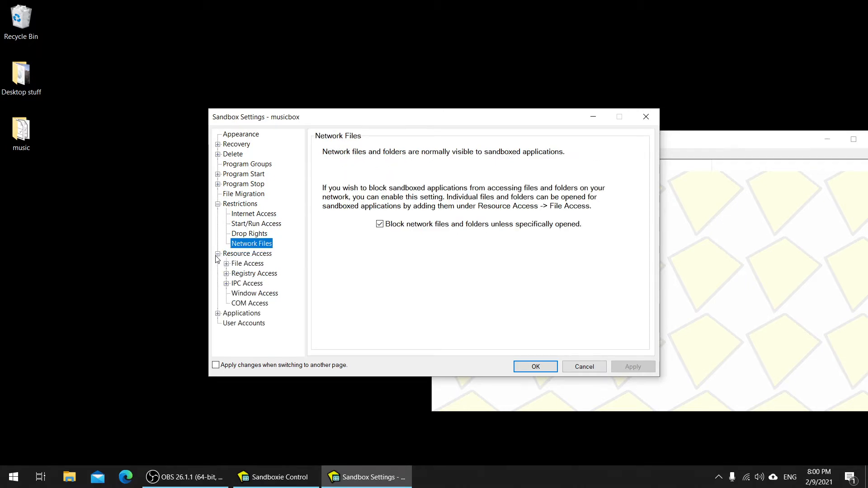
pyautogui.click(246, 263)
pyautogui.click(253, 234)
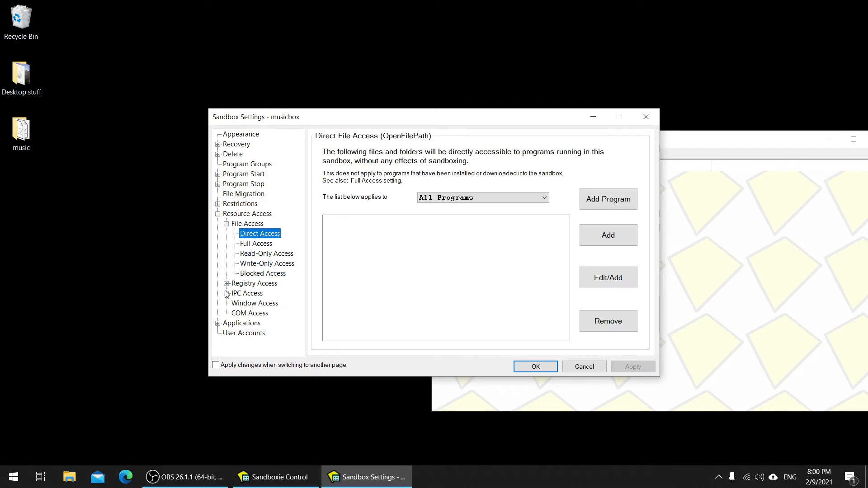
pyautogui.click(218, 324)
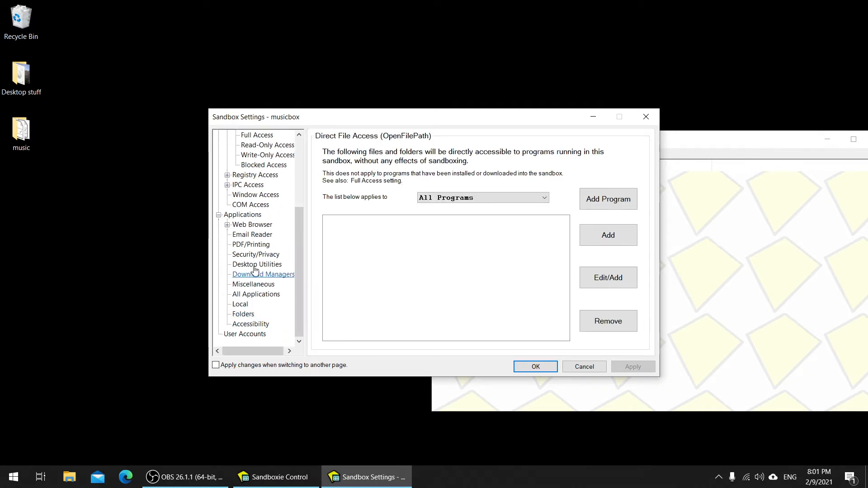
pyautogui.click(247, 294)
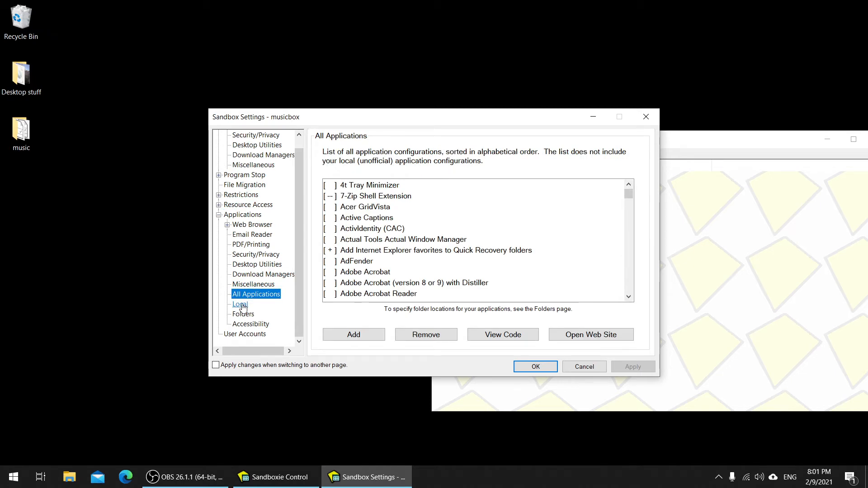
pyautogui.click(240, 305)
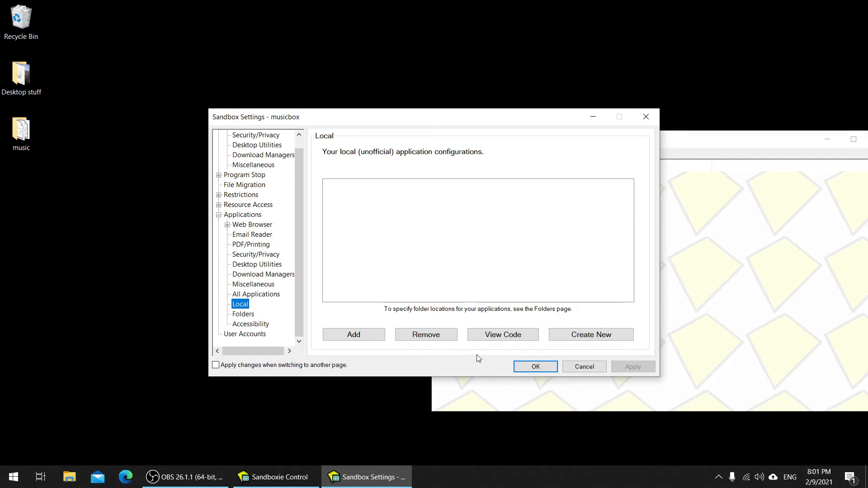
pyautogui.click(535, 366)
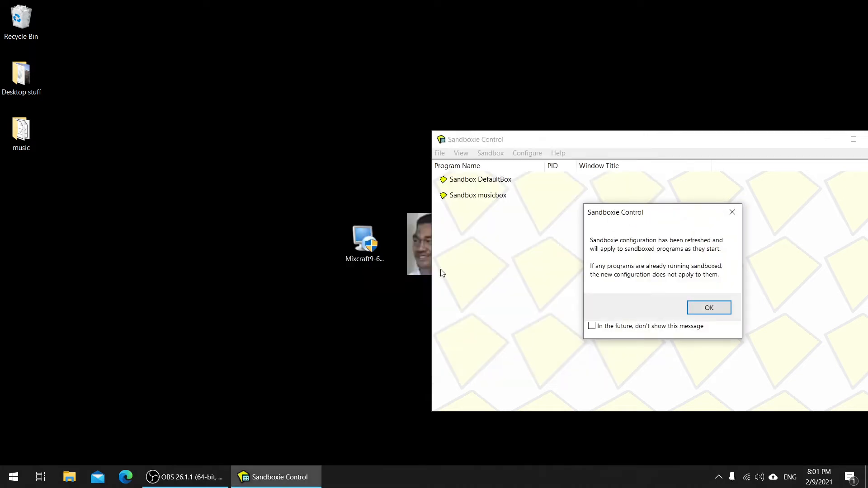
pyautogui.click(688, 311)
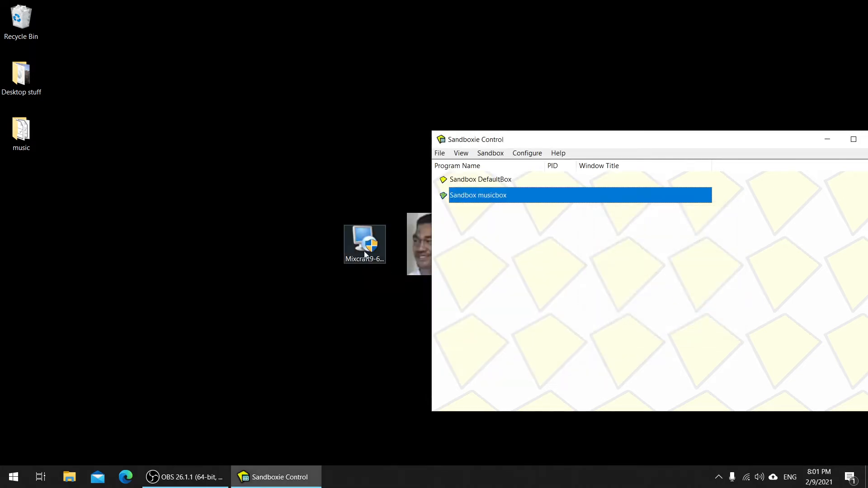
# Step: Launch the Mixcraft 9 installer from the desktop inside the musicbox sandbox
pyautogui.moveTo(366, 255); pyautogui.dragTo(499, 198)
pyautogui.click(394, 238)
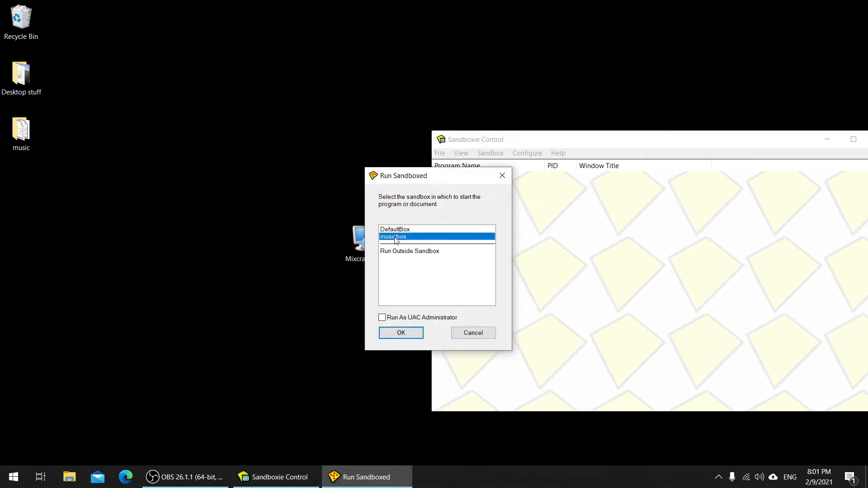
pyautogui.click(412, 333)
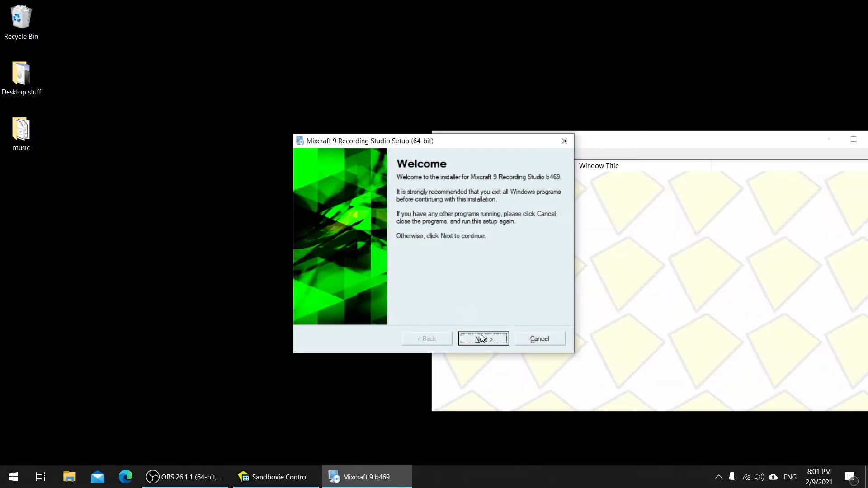
# Step: Choose the Trial installation and decline both newsletter options, leaving the e-mail address blank
pyautogui.click(481, 337)
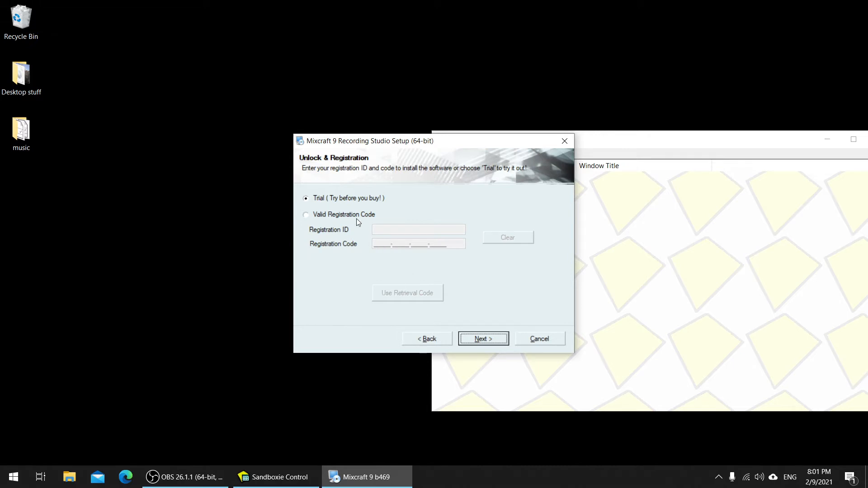
pyautogui.click(479, 338)
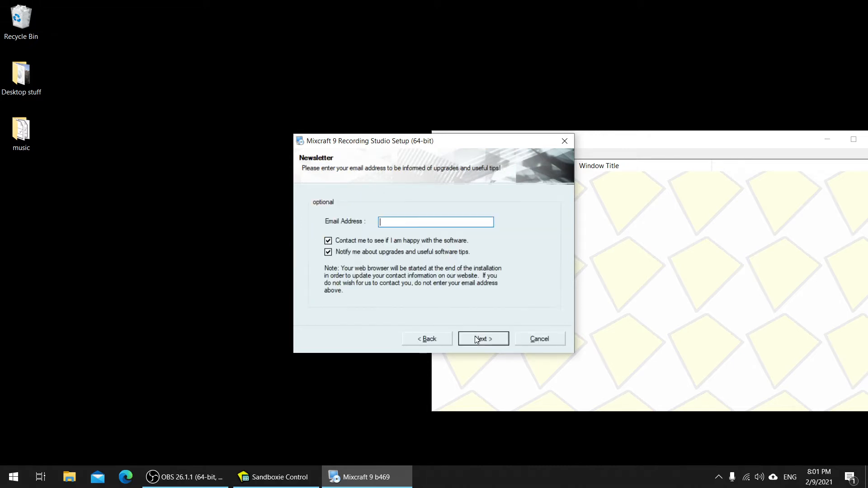
pyautogui.click(418, 240)
pyautogui.click(421, 252)
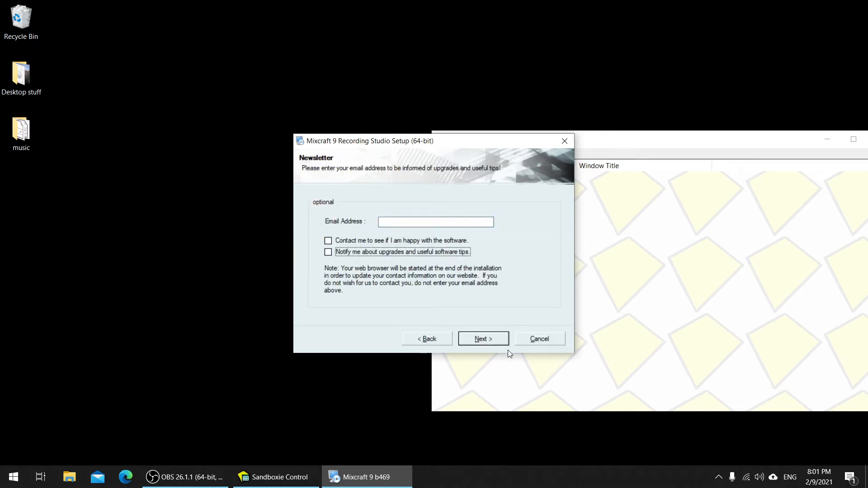
pyautogui.click(495, 343)
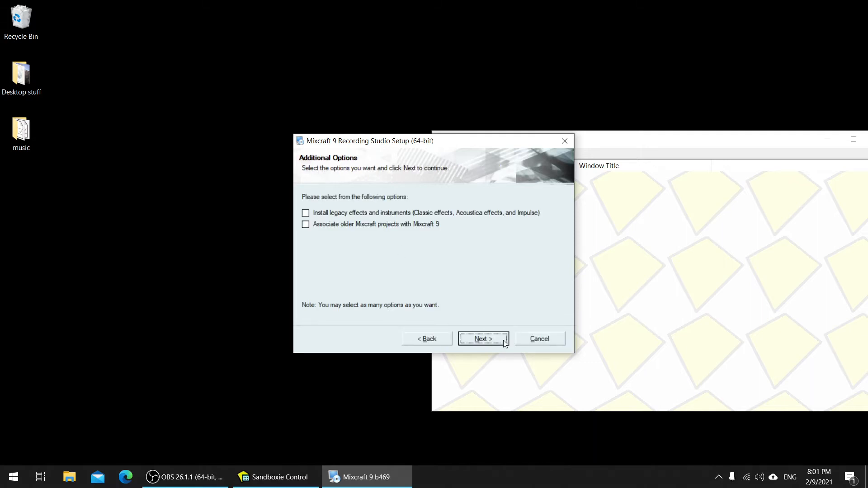
# Step: Install Mixcraft 9 without additional options, keeping the default installation, loop library and shortcut folders and current-user shortcuts
pyautogui.click(489, 343)
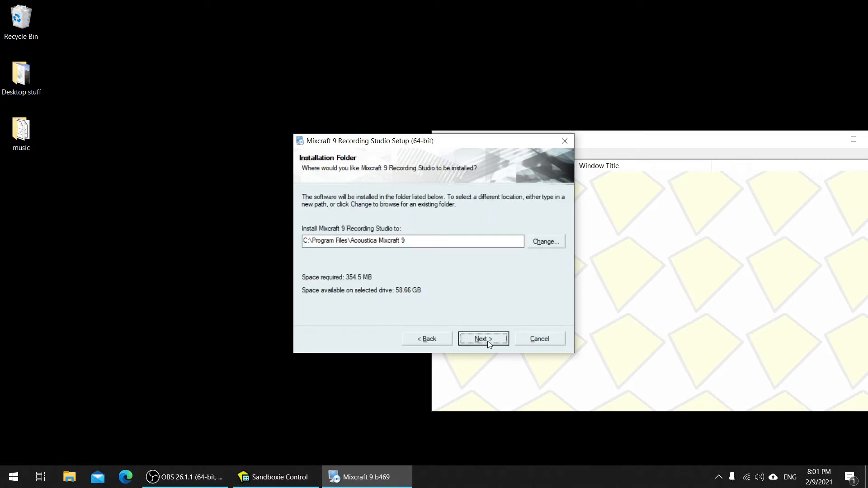
pyautogui.click(487, 341)
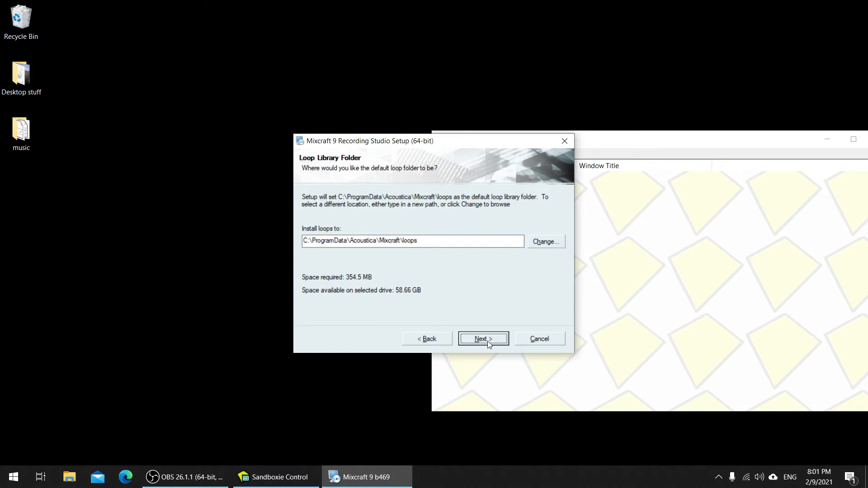
pyautogui.click(487, 341)
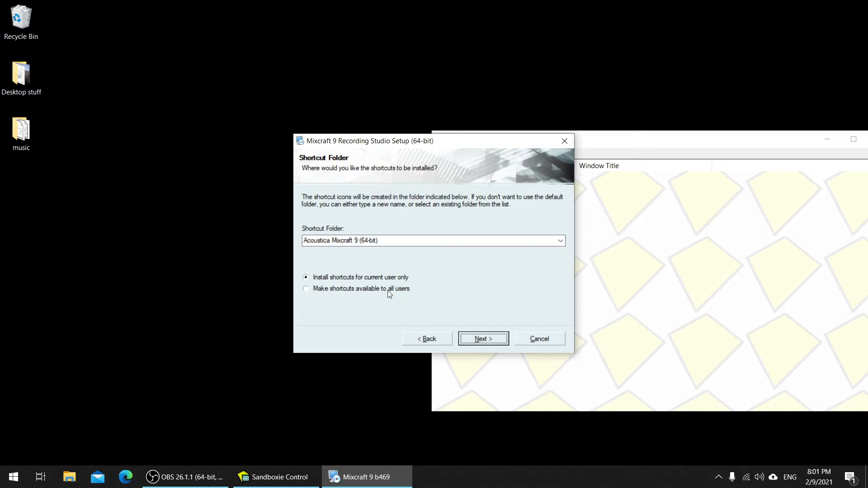
pyautogui.click(475, 338)
pyautogui.click(472, 340)
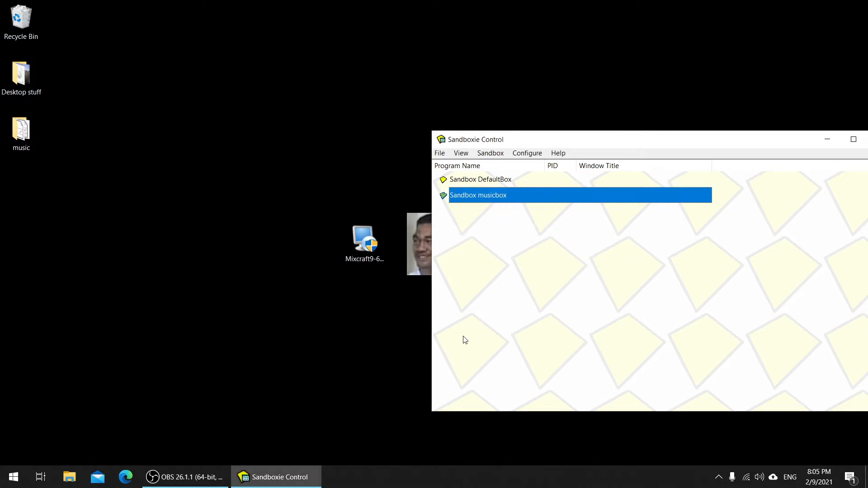
pyautogui.rightClick(491, 195)
pyautogui.moveTo(510, 205)
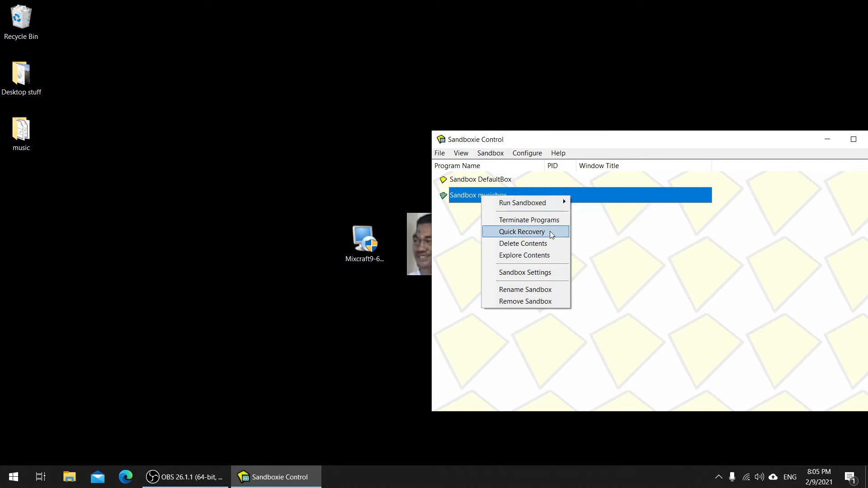
pyautogui.click(629, 262)
pyautogui.click(487, 156)
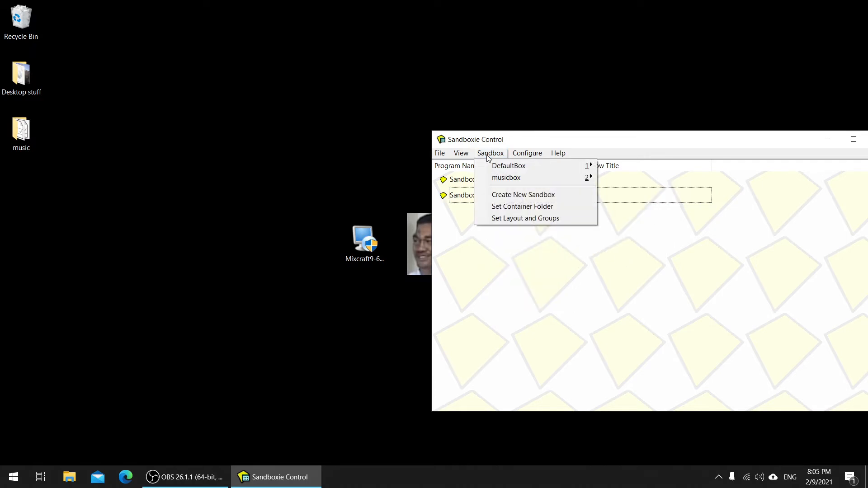
pyautogui.moveTo(498, 178)
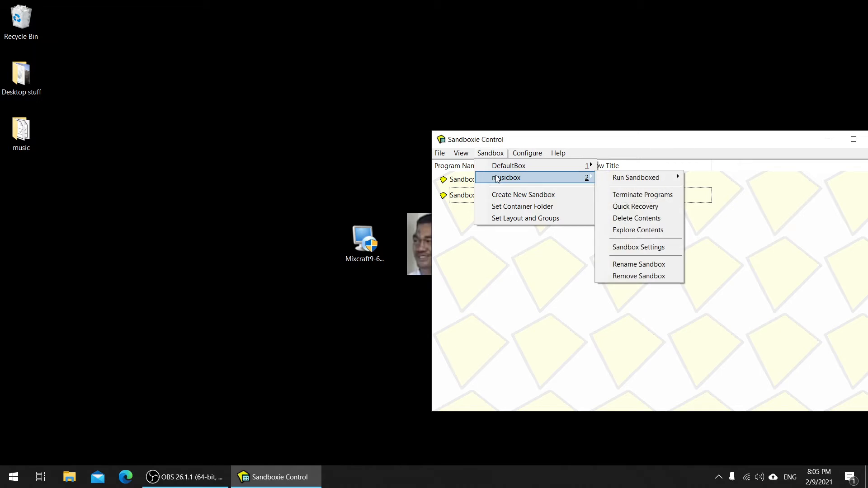
pyautogui.moveTo(664, 183)
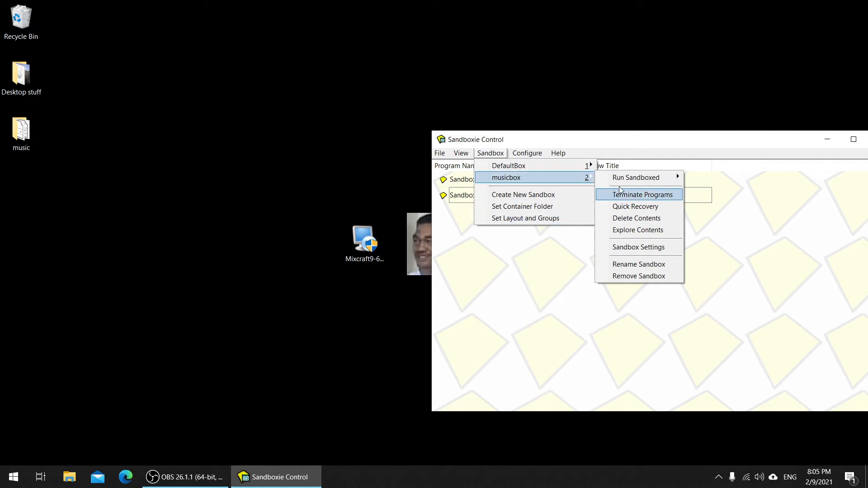
pyautogui.moveTo(583, 177)
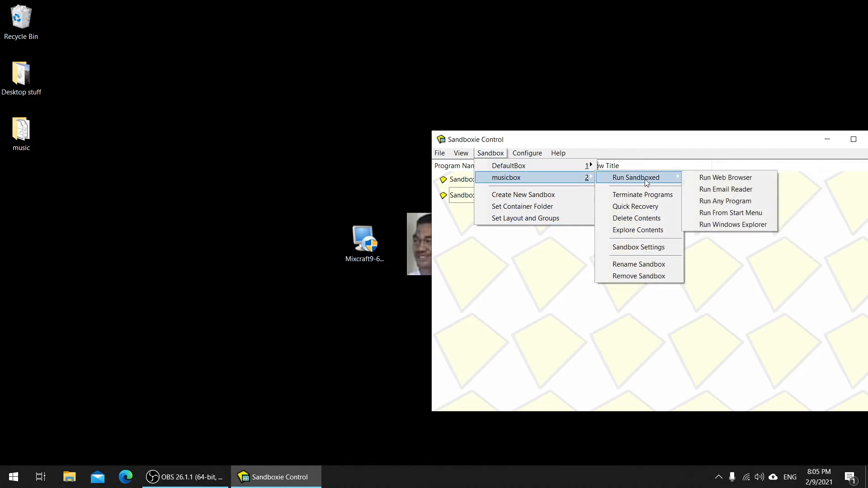
pyautogui.click(718, 202)
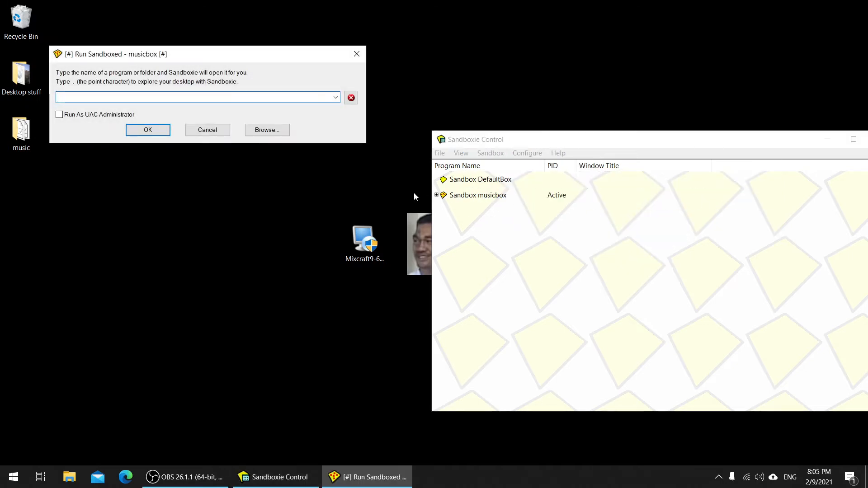
pyautogui.click(221, 131)
pyautogui.click(459, 201)
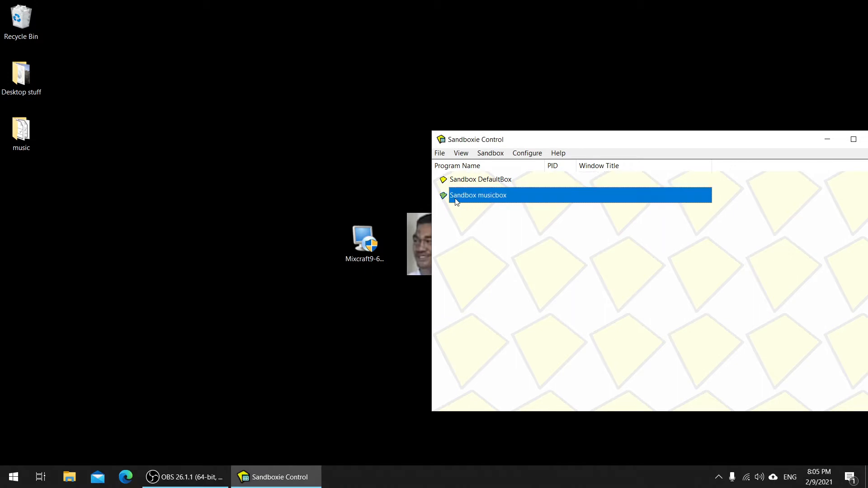
# Step: Switch Sandboxie Control to files and folders and expand DefaultBox's drive C down to Program Files\Acoustica Mixcraft 9
pyautogui.click(440, 153)
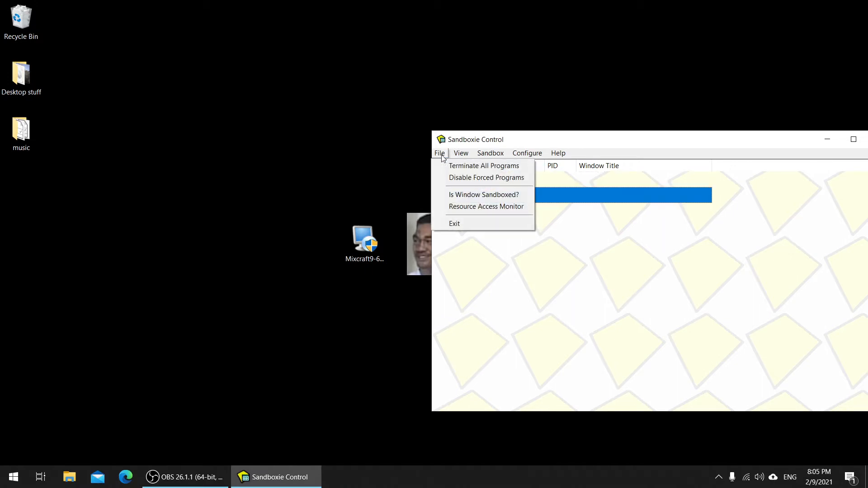
pyautogui.moveTo(458, 155)
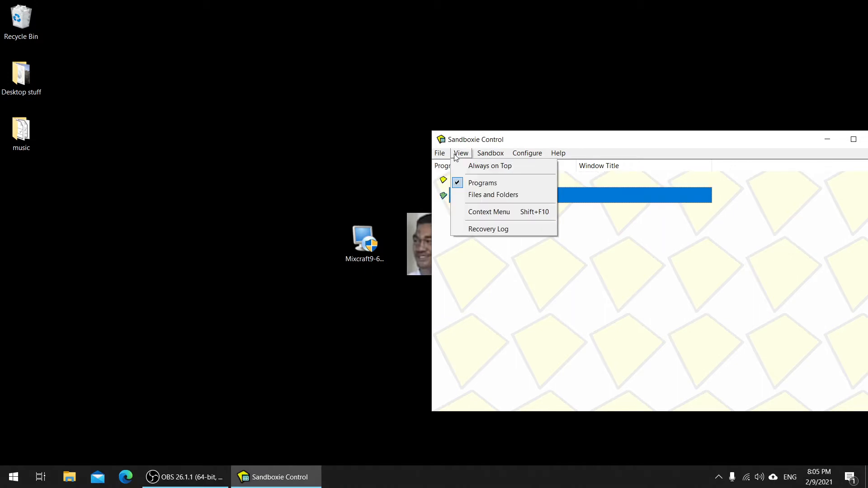
pyautogui.click(473, 197)
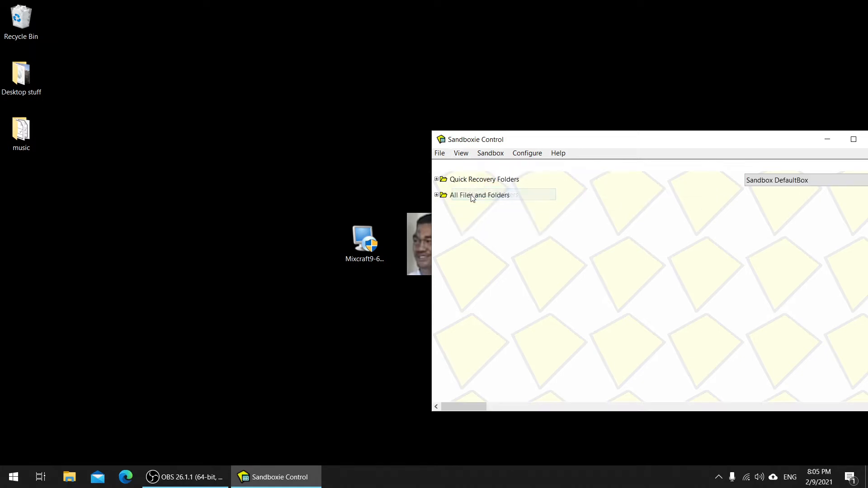
pyautogui.click(439, 195)
pyautogui.click(437, 195)
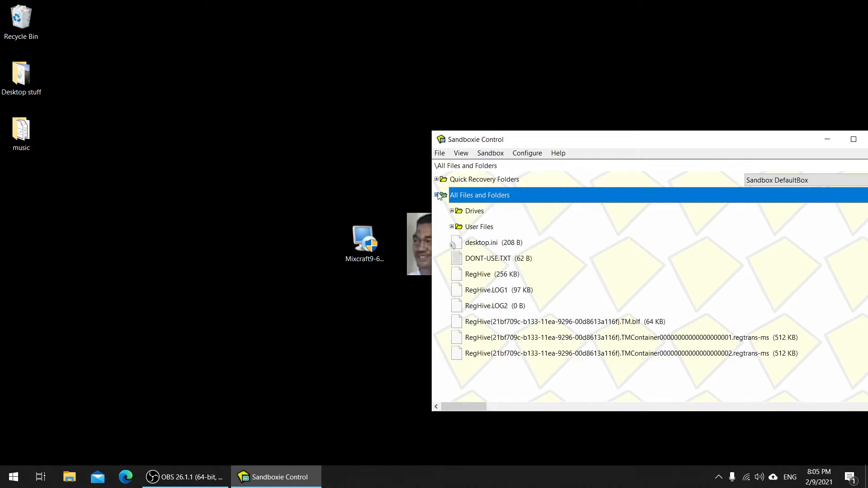
pyautogui.click(453, 212)
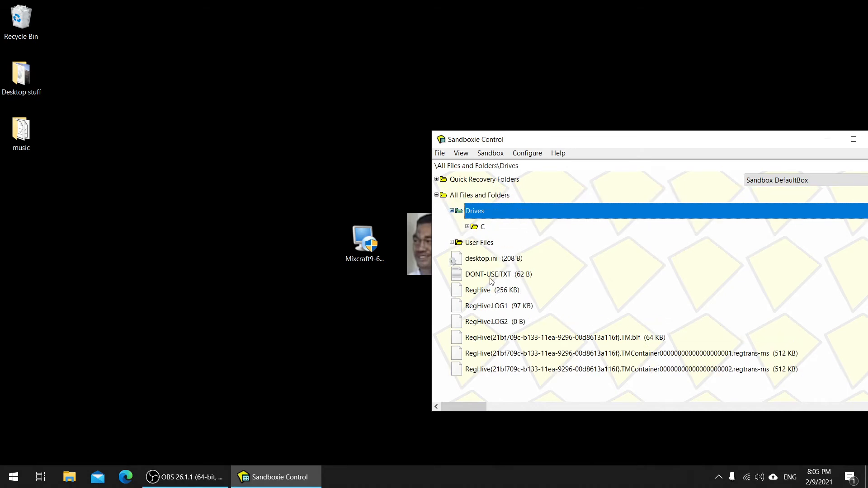
pyautogui.click(467, 227)
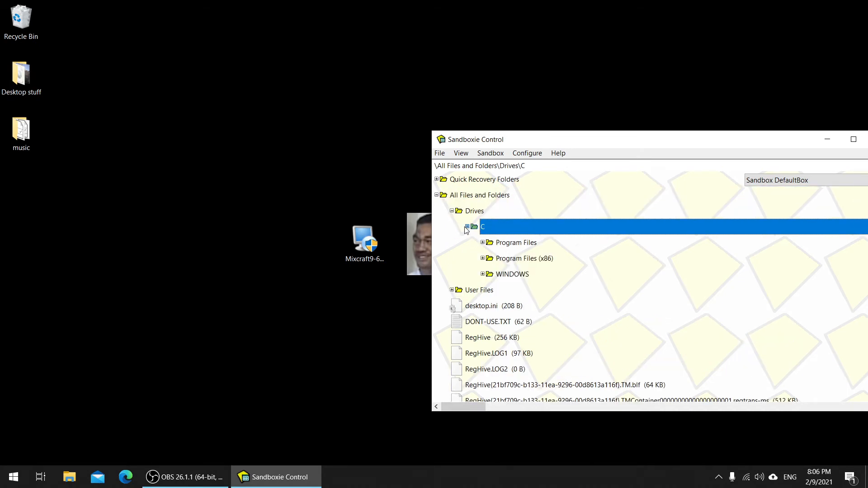
pyautogui.click(483, 243)
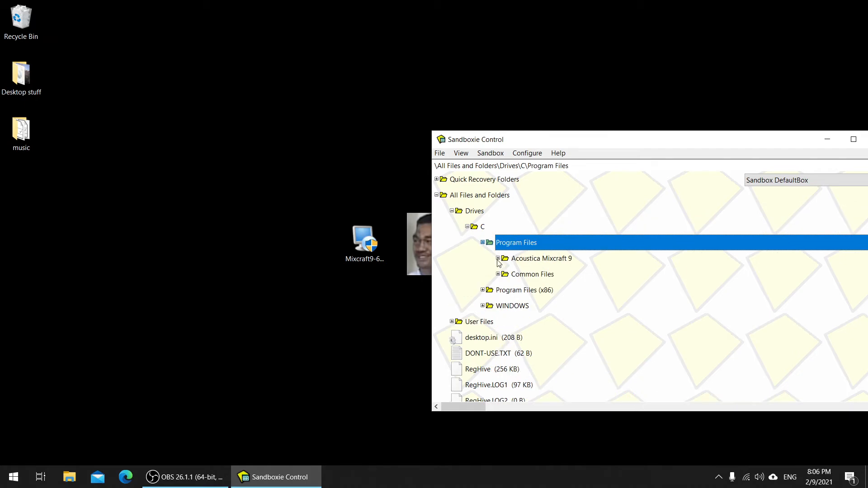
pyautogui.click(498, 258)
# Step: Run mixcraft9.exe sandboxed from the Acoustica Mixcraft 9 folder and accept loading third-party VST plug-ins on the next run
pyautogui.scroll(-2, 553, 297)
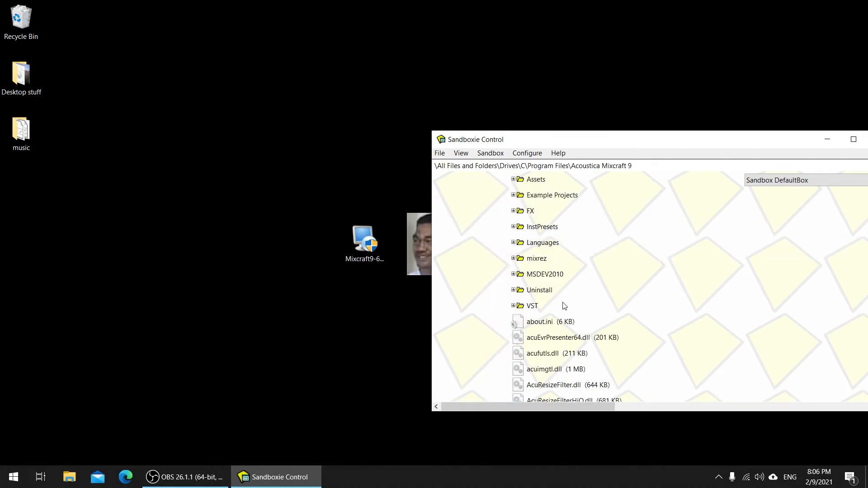
pyautogui.scroll(-4, 564, 306)
pyautogui.scroll(-3, 564, 306)
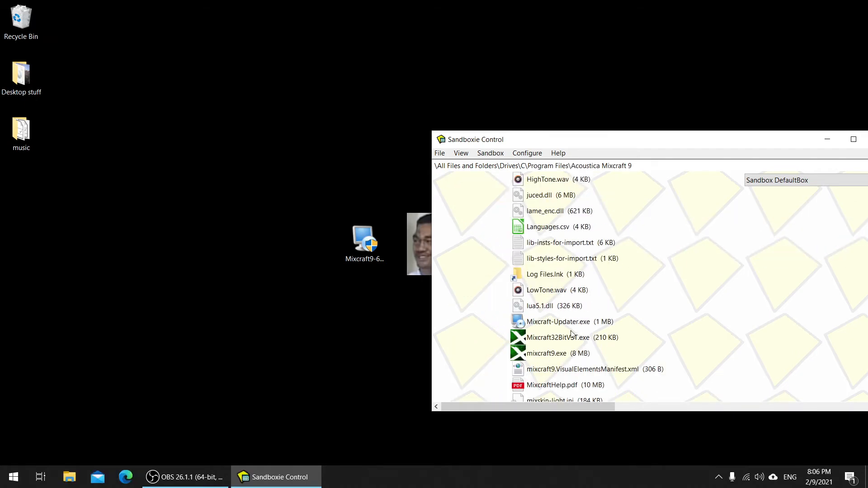
pyautogui.scroll(-1, 552, 334)
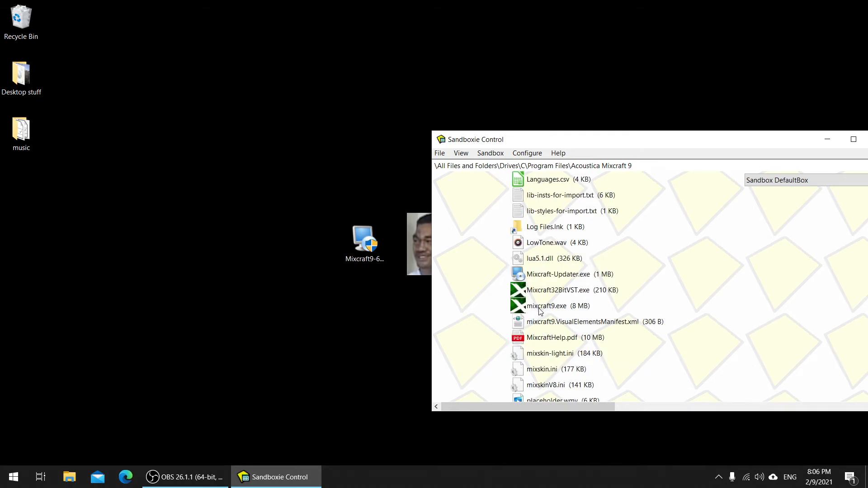
pyautogui.click(542, 311)
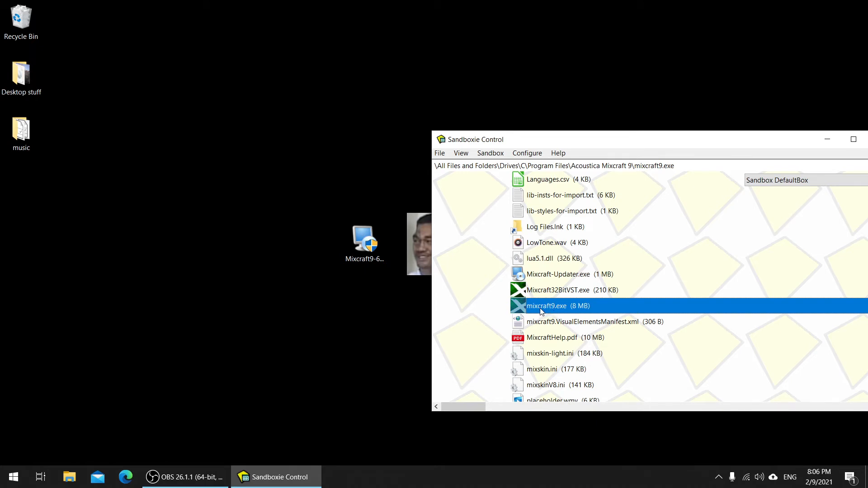
pyautogui.rightClick(542, 311)
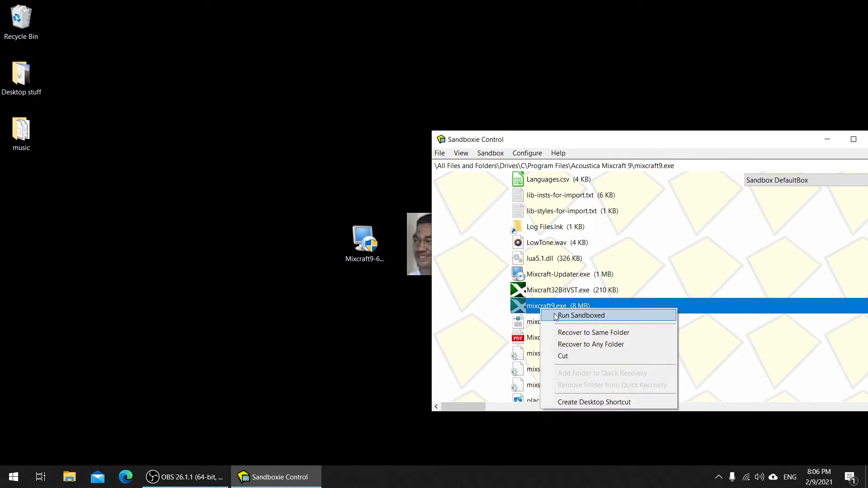
pyautogui.click(555, 315)
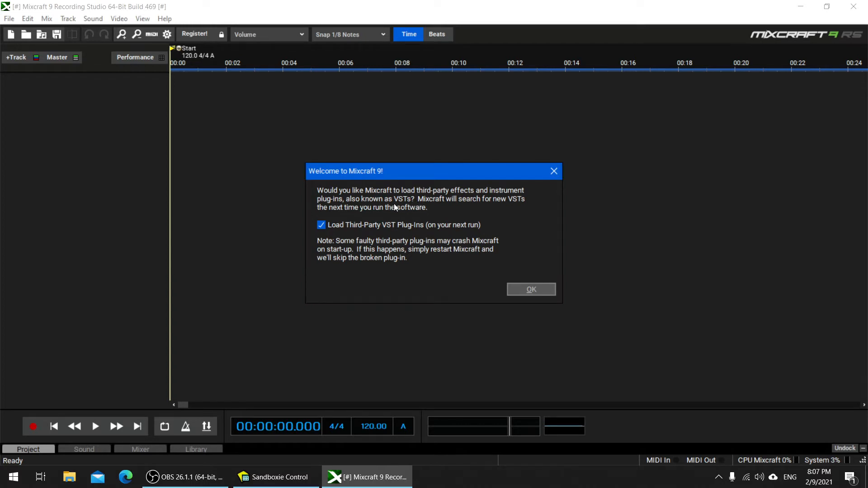
pyautogui.click(530, 292)
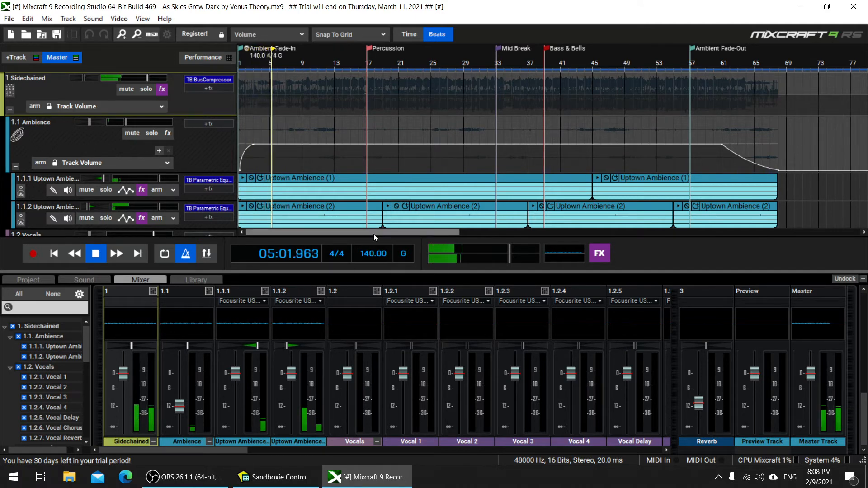
# Step: Zoom out the playing project's timeline, unmute Desktop Audio in OBS and return to Mixcraft
pyautogui.scroll(-3, 345, 174)
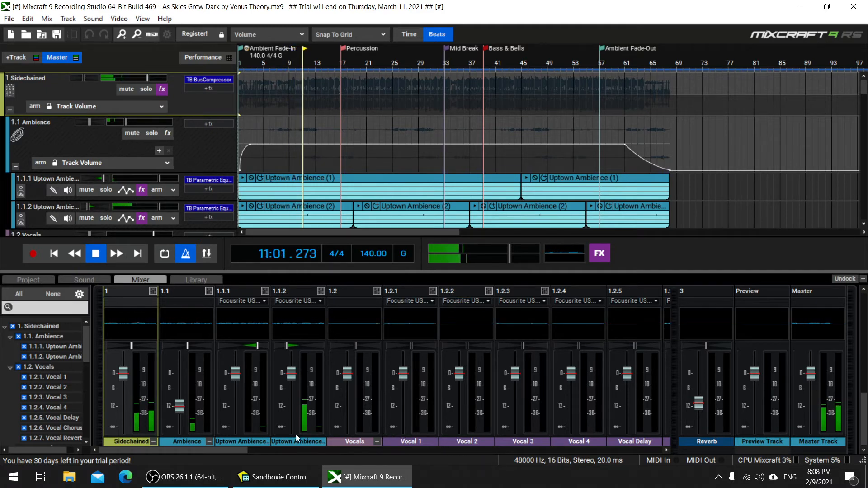
pyautogui.click(196, 478)
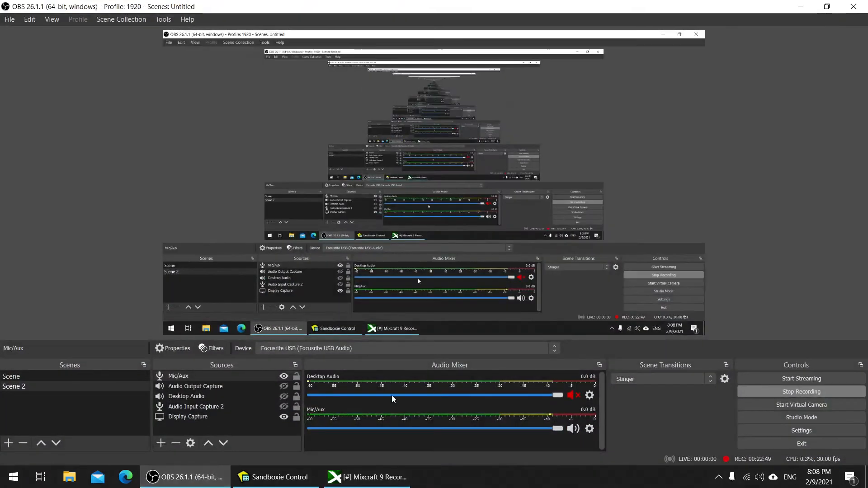
pyautogui.click(573, 394)
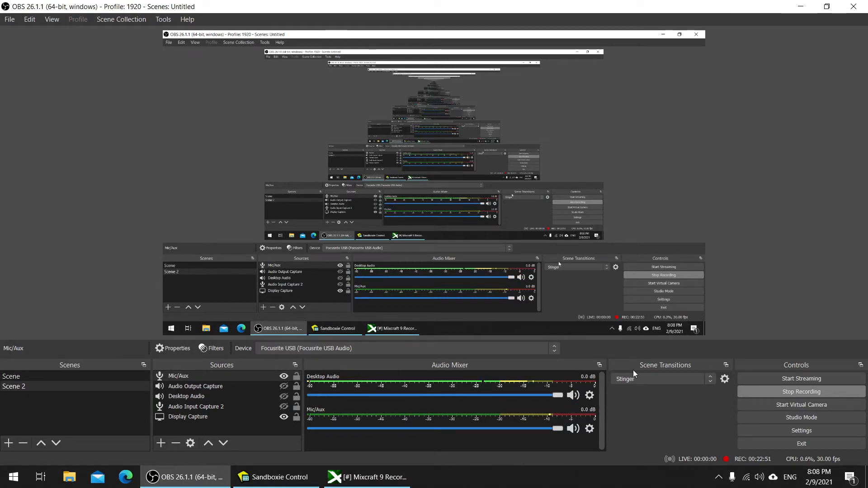
pyautogui.click(800, 7)
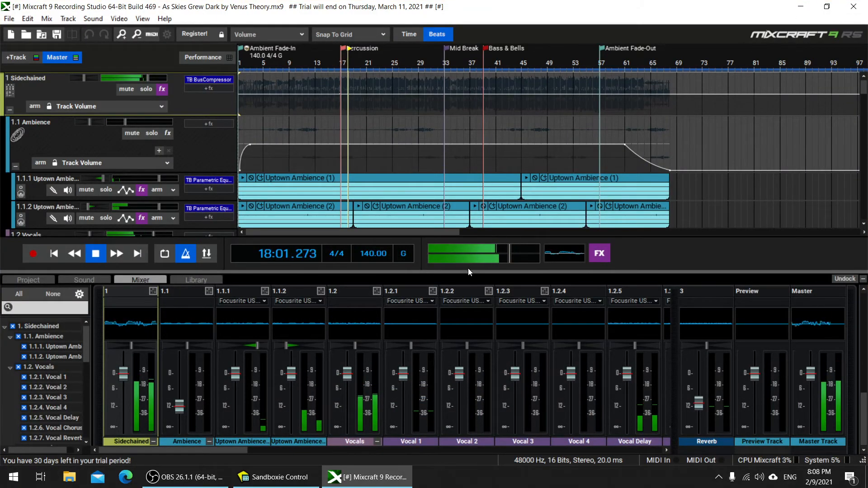
# Step: Stop the project's playback, check the audio sources in OBS and return to Mixcraft
pyautogui.click(94, 254)
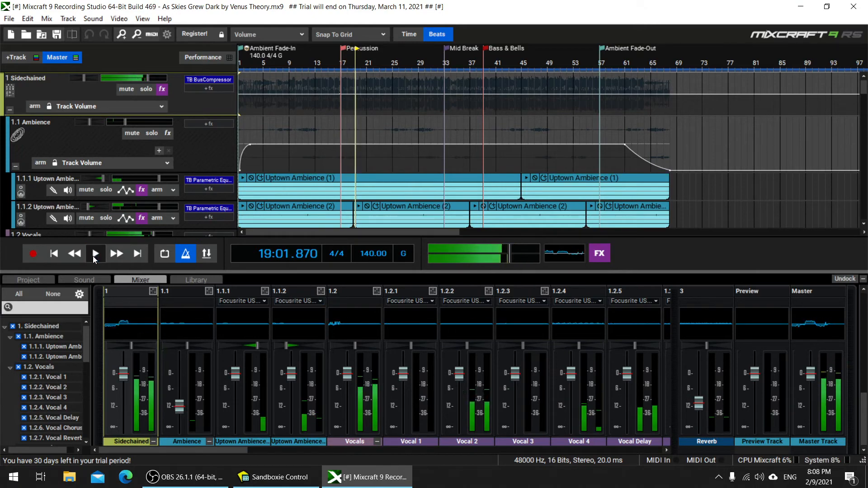
pyautogui.click(184, 477)
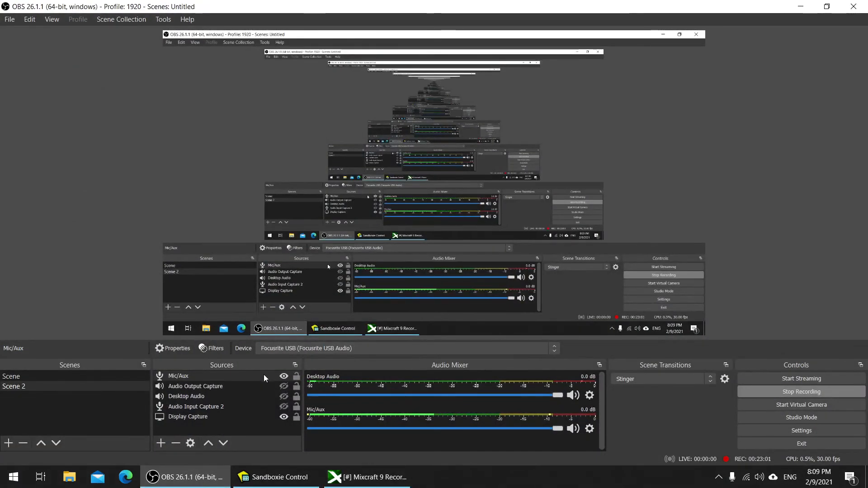
pyautogui.click(364, 477)
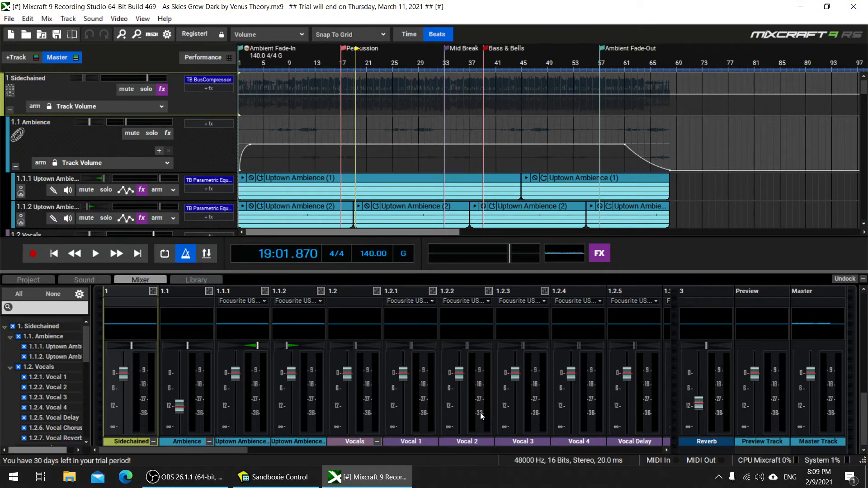
# Step: Solo the Choir Pad track, play a short passage of it and stop playback
pyautogui.moveTo(185, 408)
pyautogui.moveTo(863, 94); pyautogui.dragTo(845, 131)
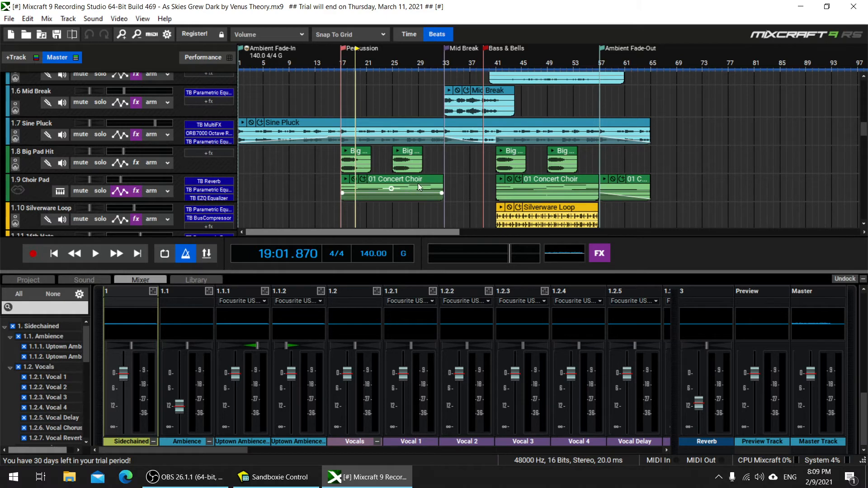
pyautogui.click(36, 180)
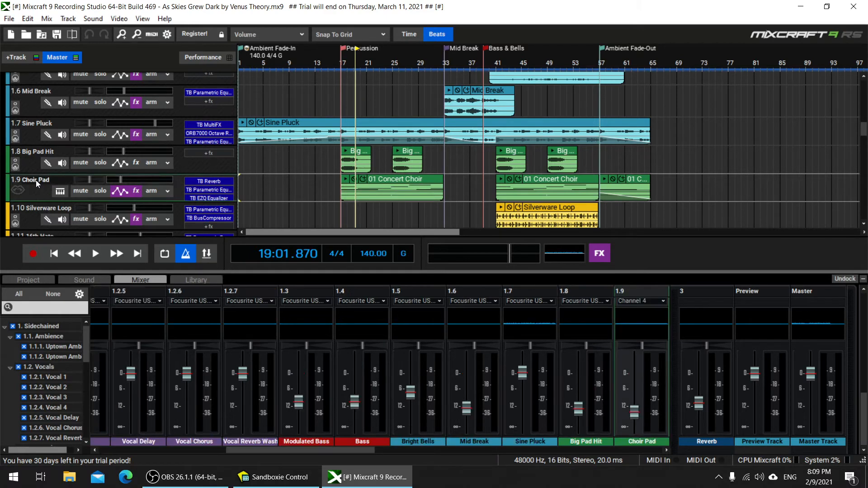
pyautogui.click(99, 191)
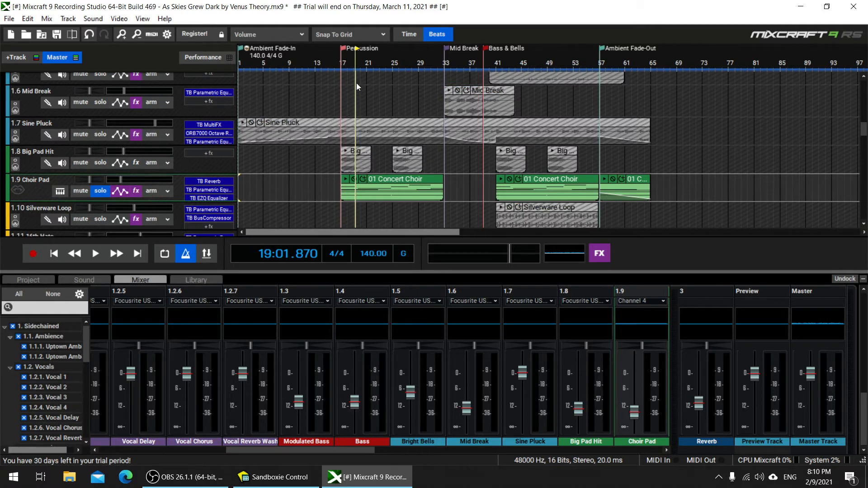
pyautogui.click(96, 254)
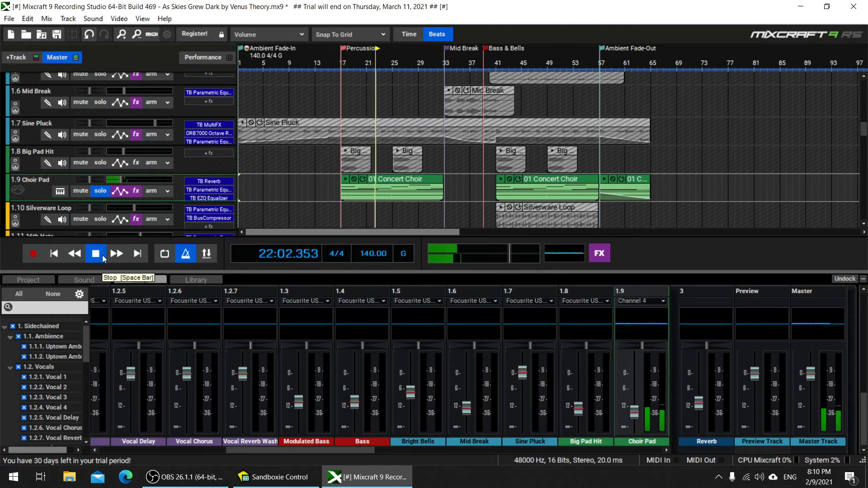
pyautogui.click(103, 256)
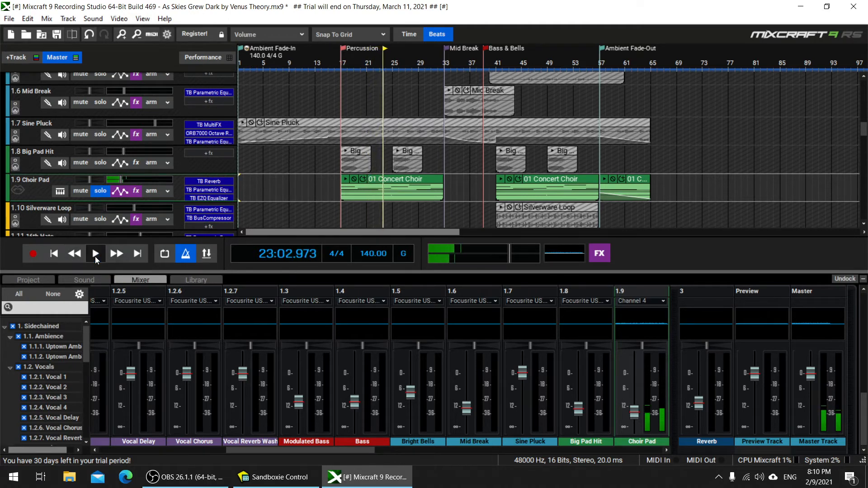
# Step: Freeze the Choir Pad track
pyautogui.moveTo(116, 180)
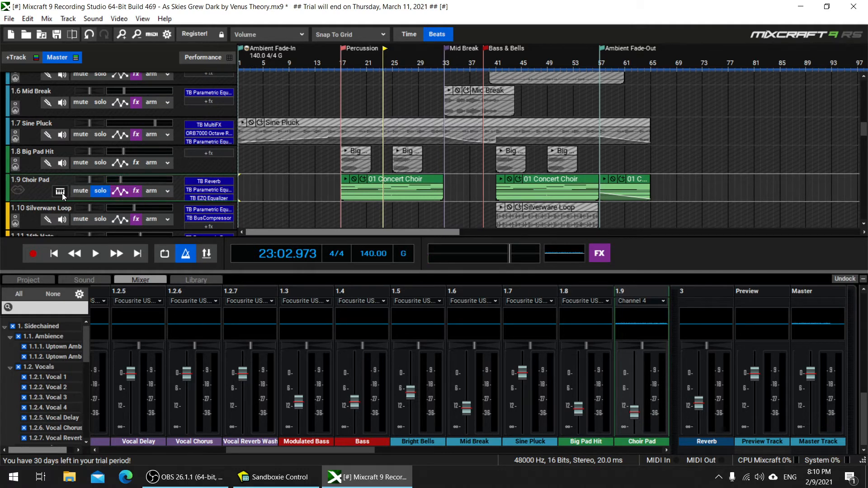
pyautogui.rightClick(39, 192)
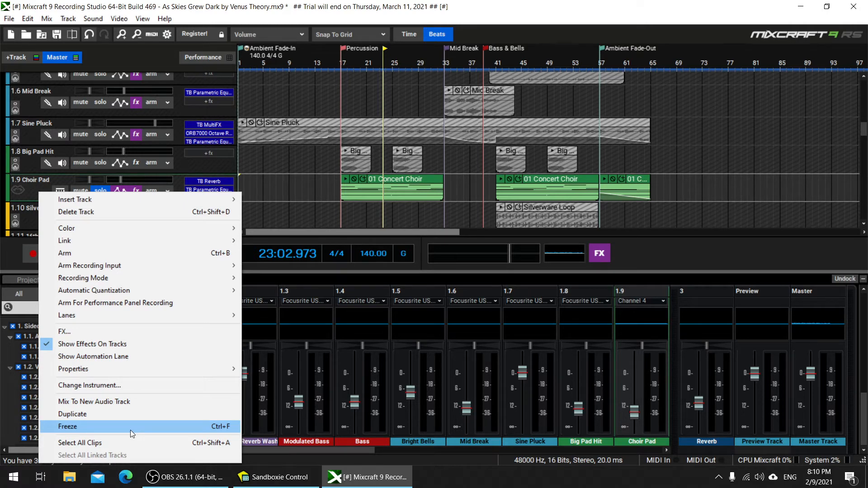
pyautogui.click(68, 427)
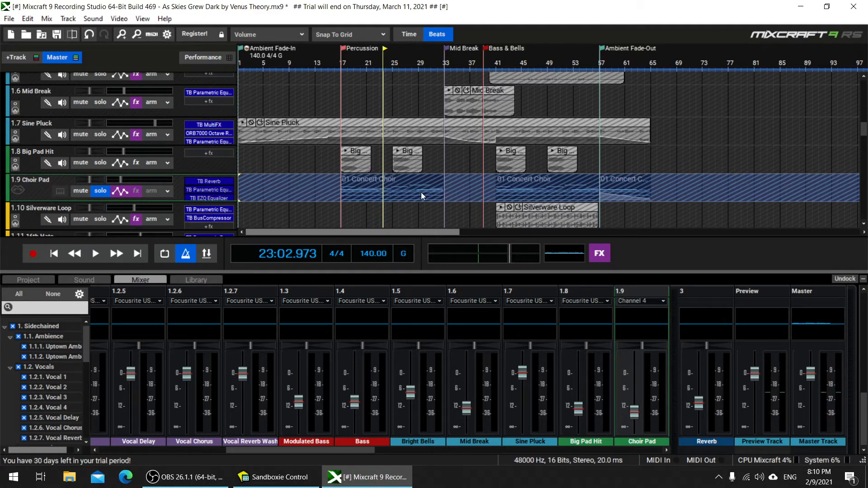
pyautogui.rightClick(41, 191)
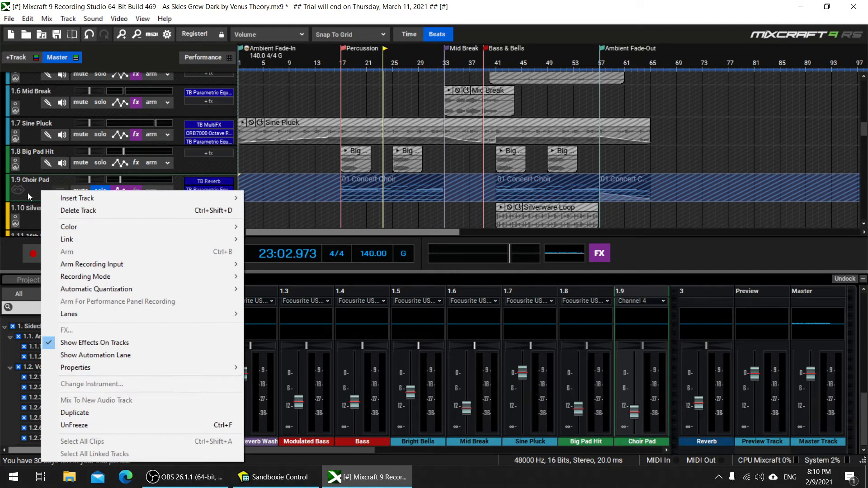
pyautogui.click(28, 193)
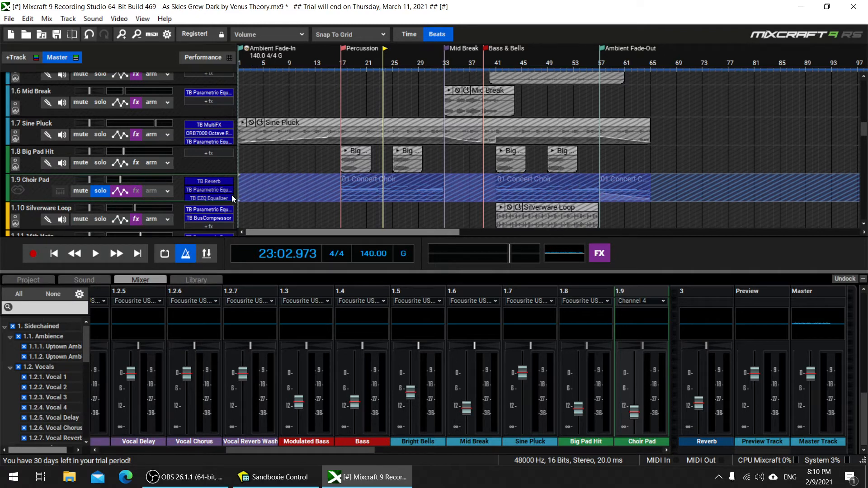
pyautogui.click(13, 19)
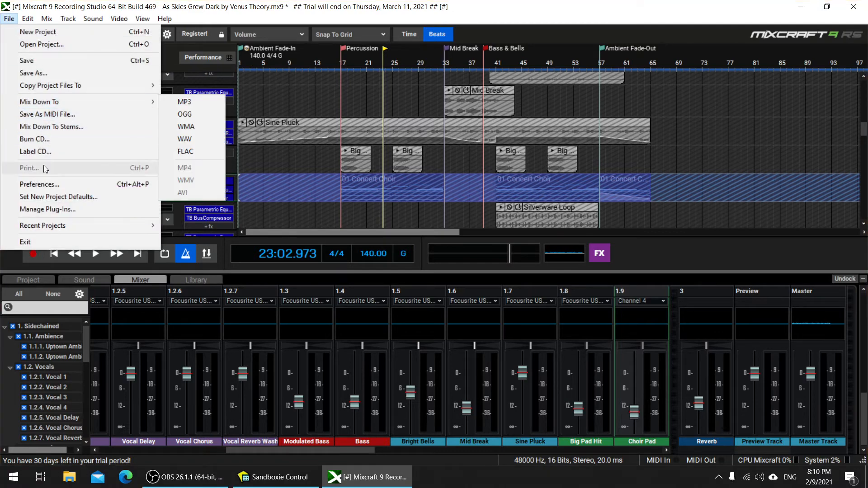
pyautogui.click(77, 115)
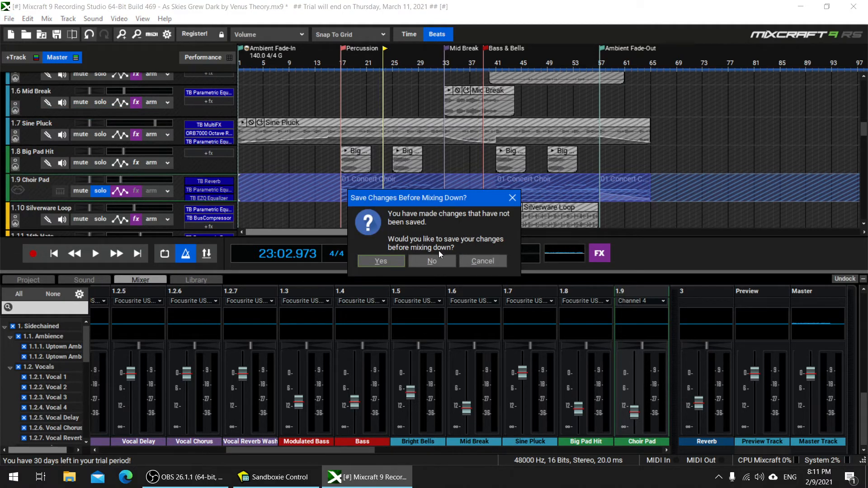
pyautogui.click(484, 263)
pyautogui.click(9, 19)
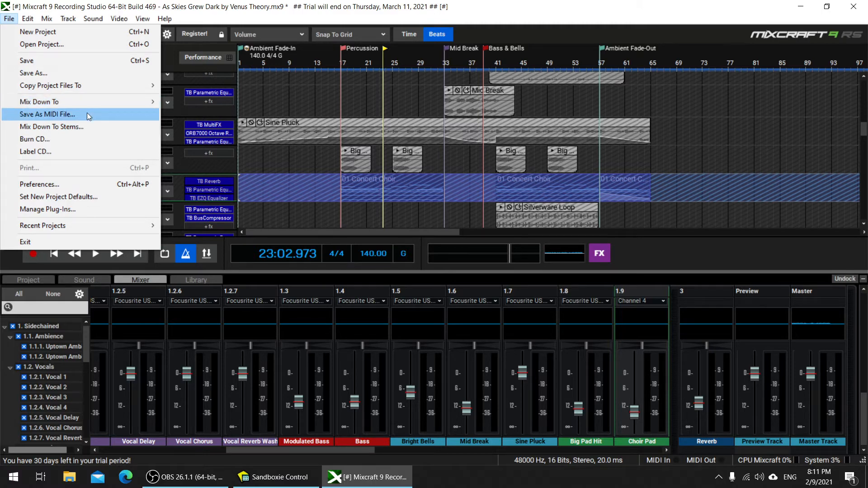
pyautogui.click(46, 19)
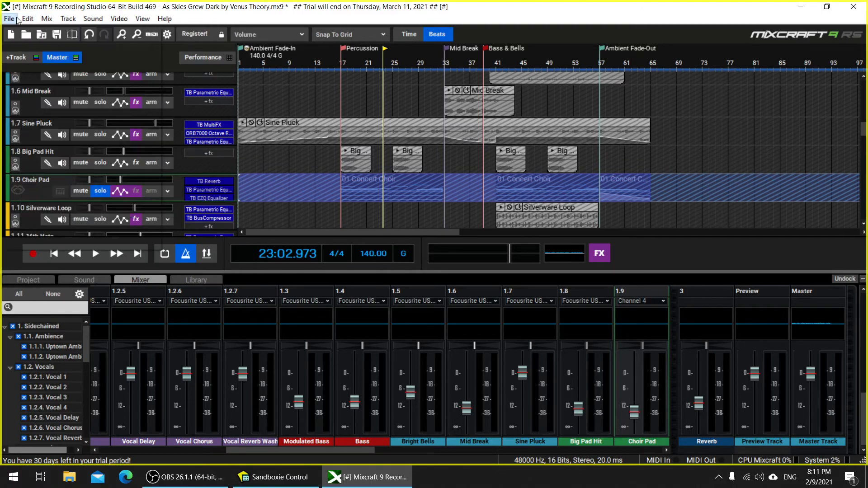
# Step: Unfreeze the Choir Pad track and clear the selection on it
pyautogui.click(9, 18)
pyautogui.moveTo(67, 103)
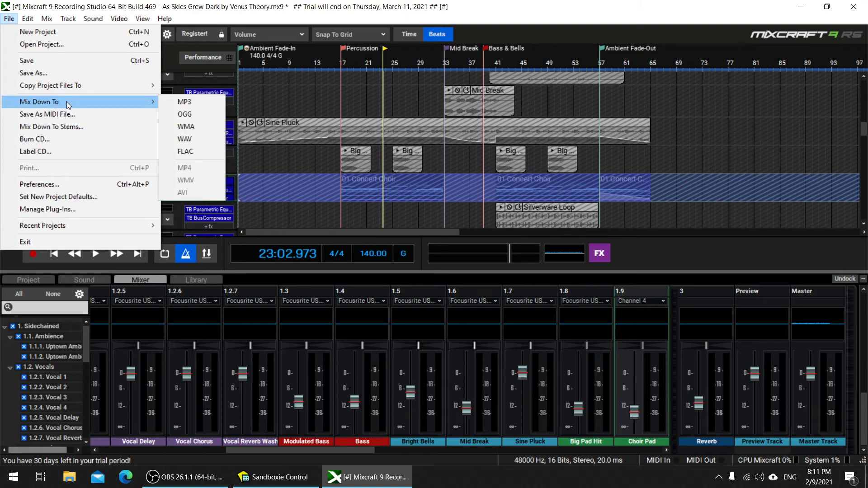
pyautogui.moveTo(40, 20)
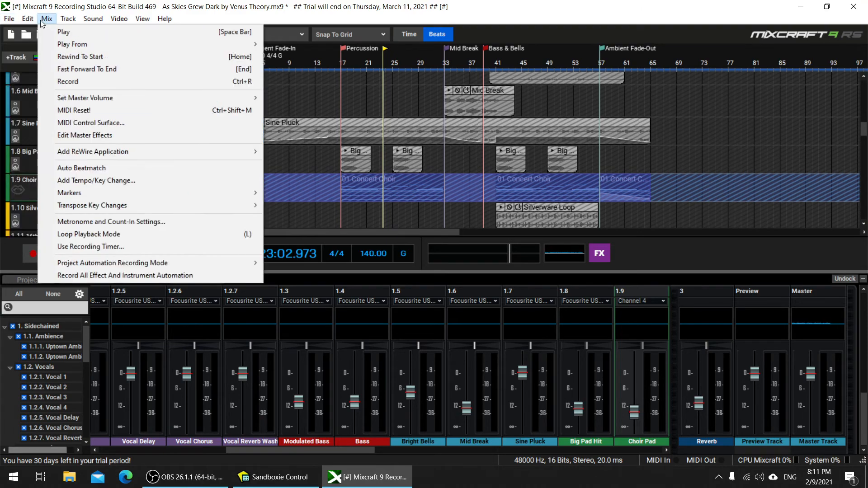
pyautogui.moveTo(68, 21)
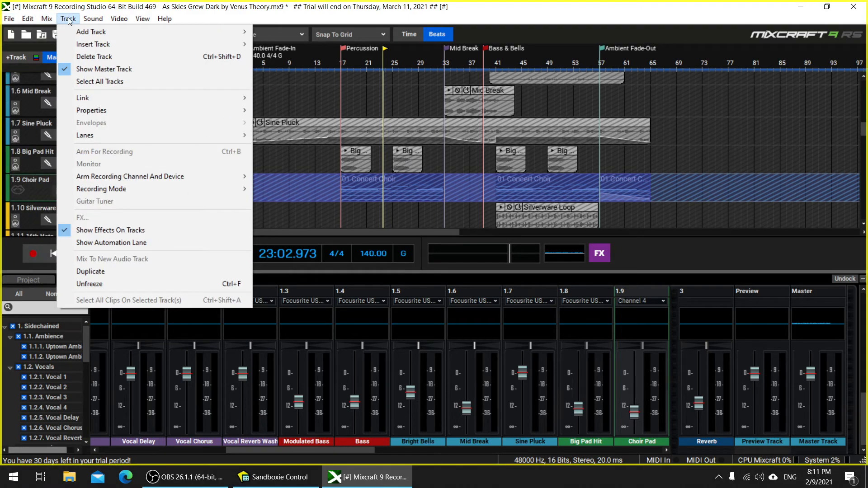
pyautogui.click(115, 283)
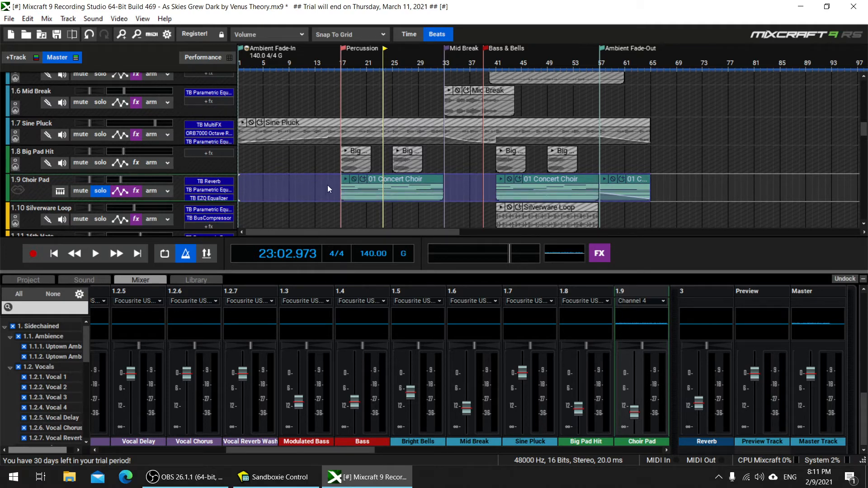
pyautogui.click(673, 190)
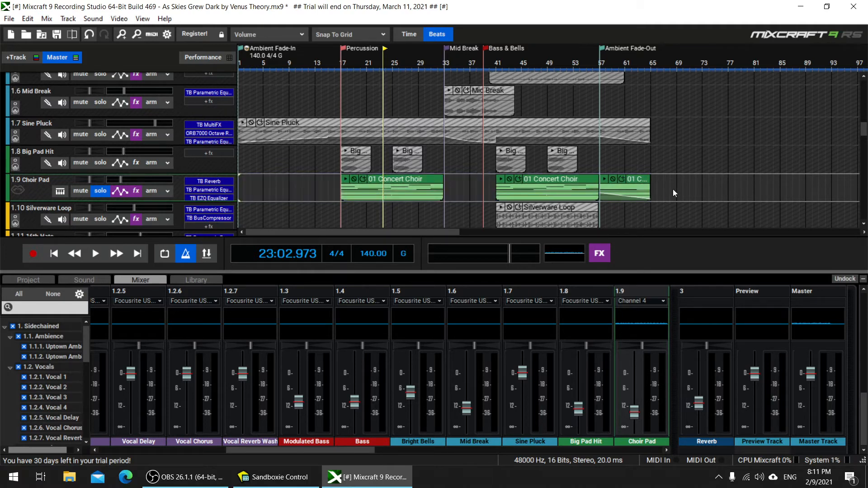
pyautogui.click(673, 189)
pyautogui.moveTo(698, 195); pyautogui.dragTo(204, 177)
pyautogui.rightClick(303, 188)
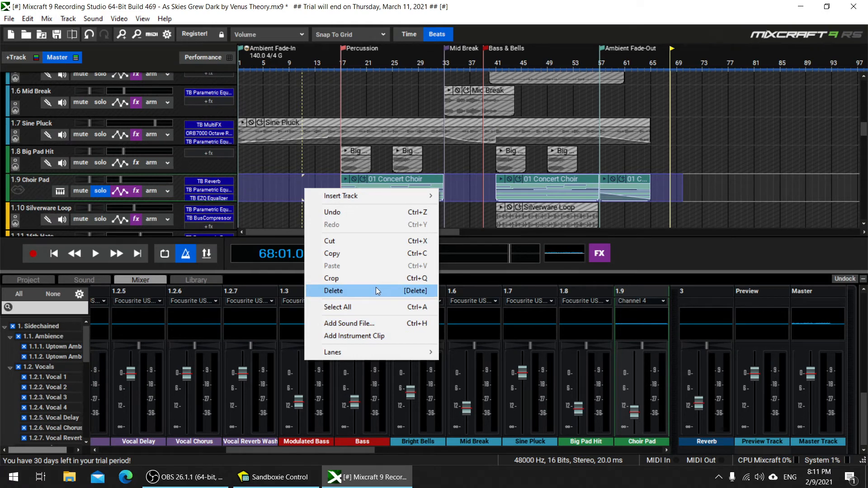
pyautogui.click(261, 188)
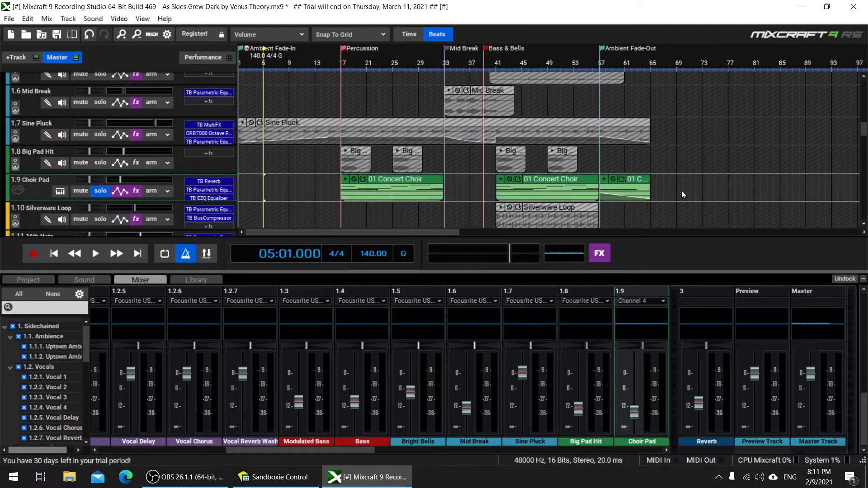
# Step: Select the Choir Pad track's clips from measure 1 to about 69 and start saving a MIDI file, saving the project changes first
pyautogui.moveTo(667, 190); pyautogui.dragTo(234, 183)
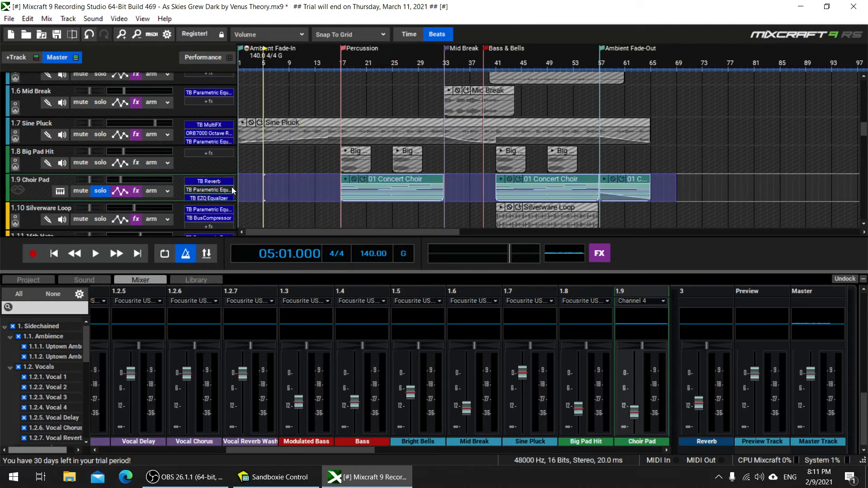
pyautogui.click(101, 190)
pyautogui.click(9, 18)
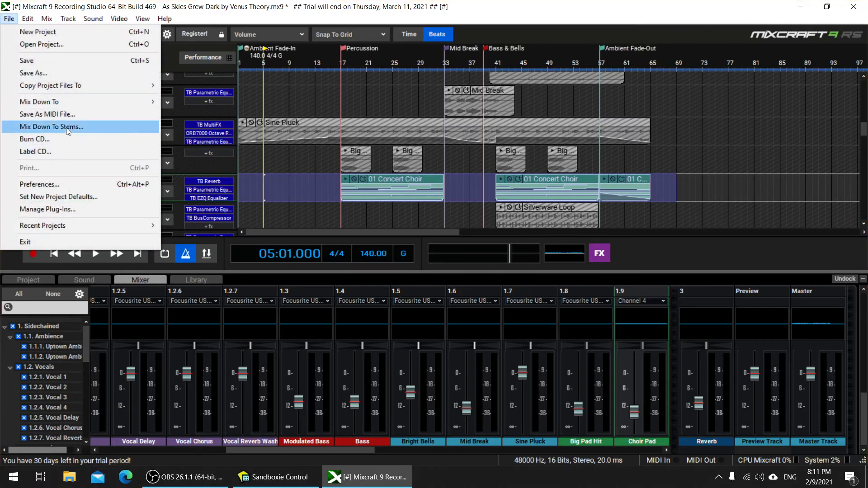
pyautogui.click(71, 127)
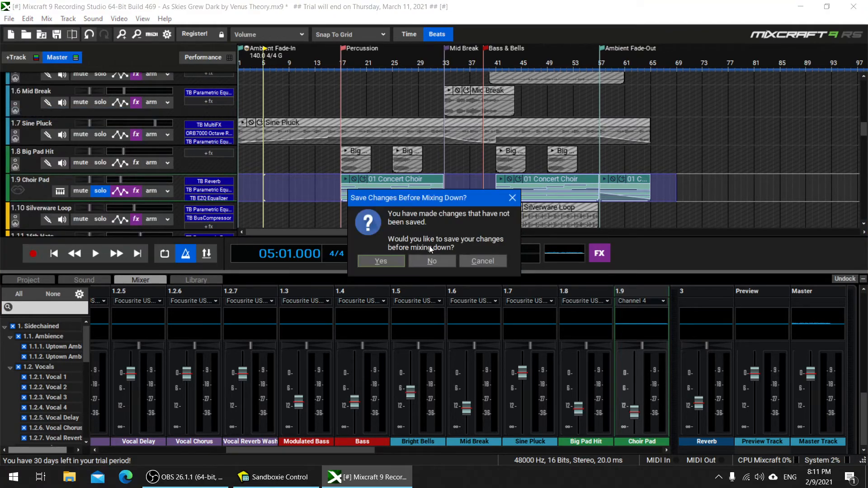
pyautogui.click(389, 261)
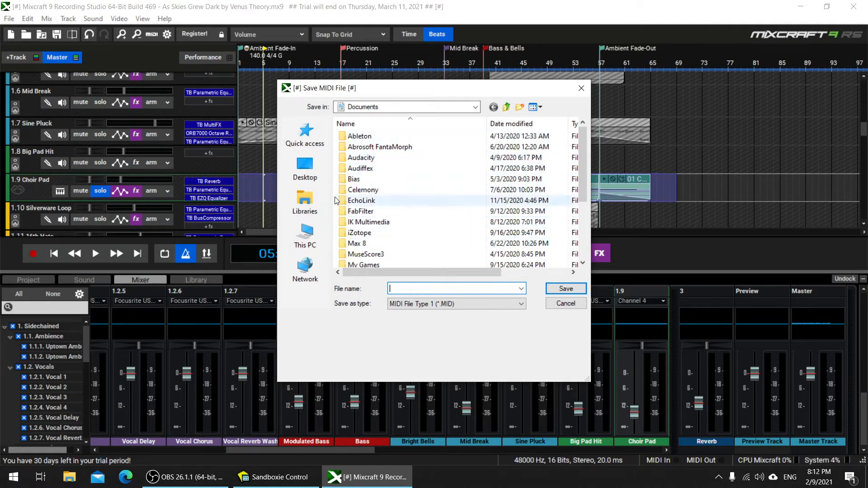
# Step: Save the MIDI file to the Desktop as "choir pad test", accepting that only virtual instrument note data is saved
pyautogui.click(305, 169)
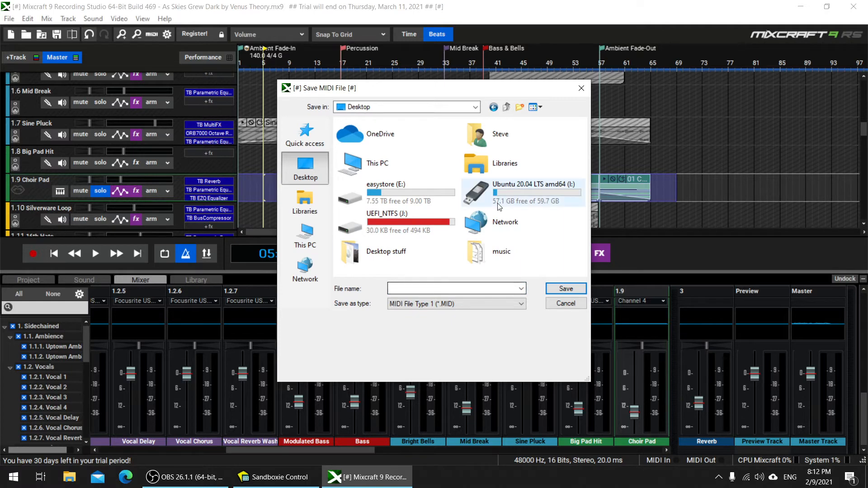
pyautogui.click(403, 287)
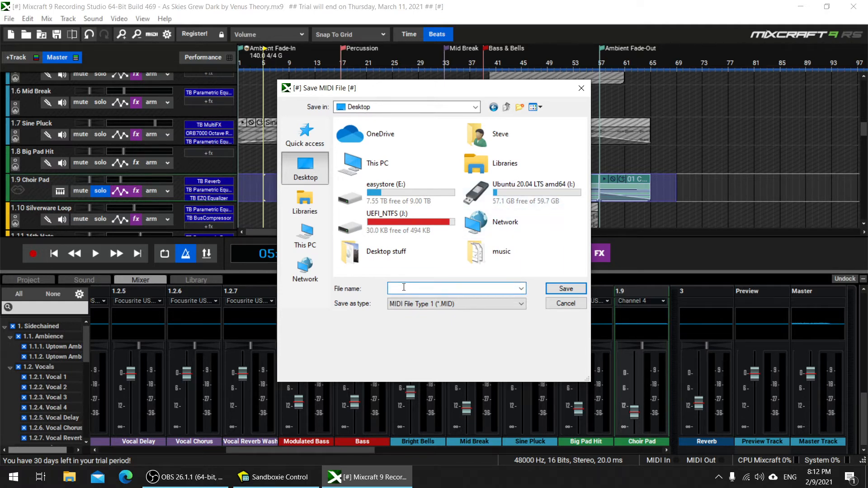
pyautogui.write('choir pad midi')
pyautogui.press('Return')
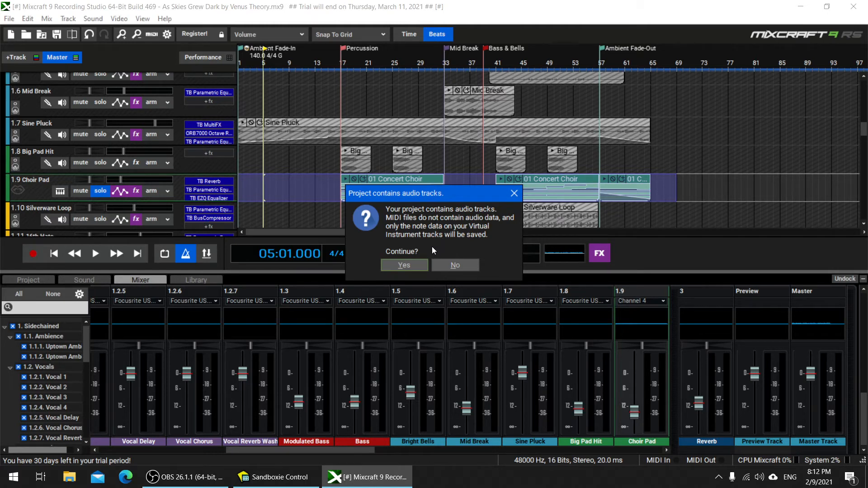
pyautogui.click(409, 264)
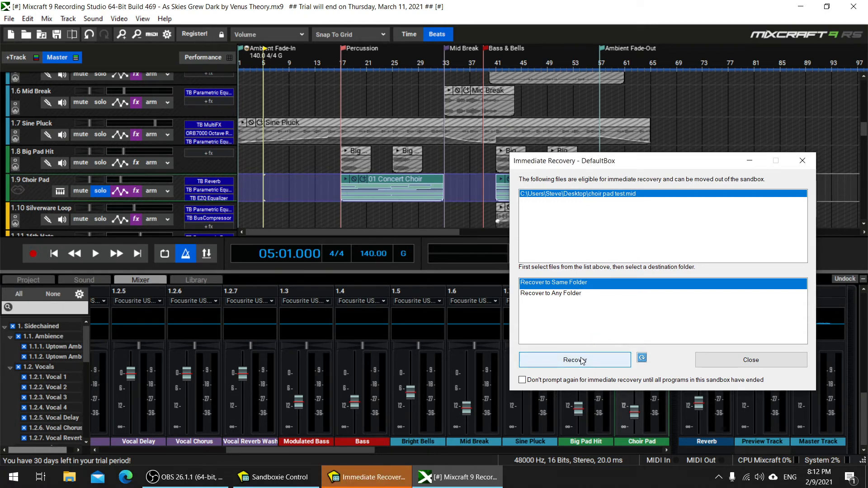
# Step: Move the Immediate Recovery dialog aside, skip ahead in the playing choir pad test file and close Windows Media Player
pyautogui.moveTo(594, 156); pyautogui.dragTo(556, 154)
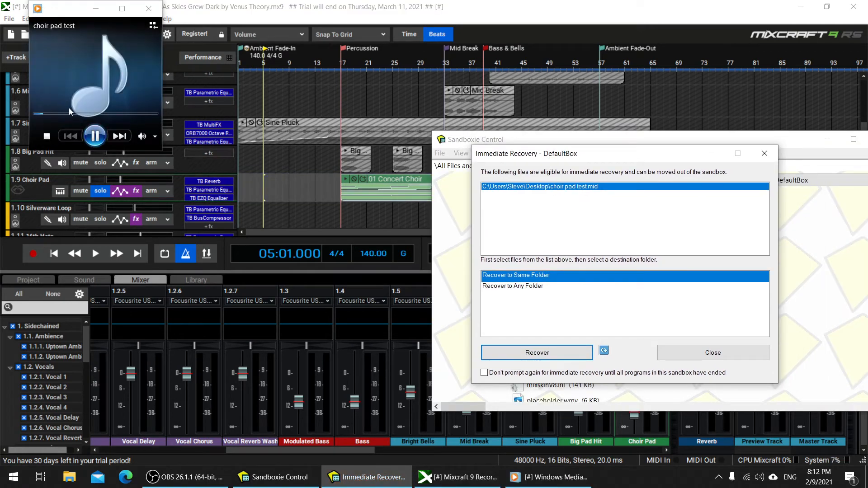
pyautogui.click(83, 116)
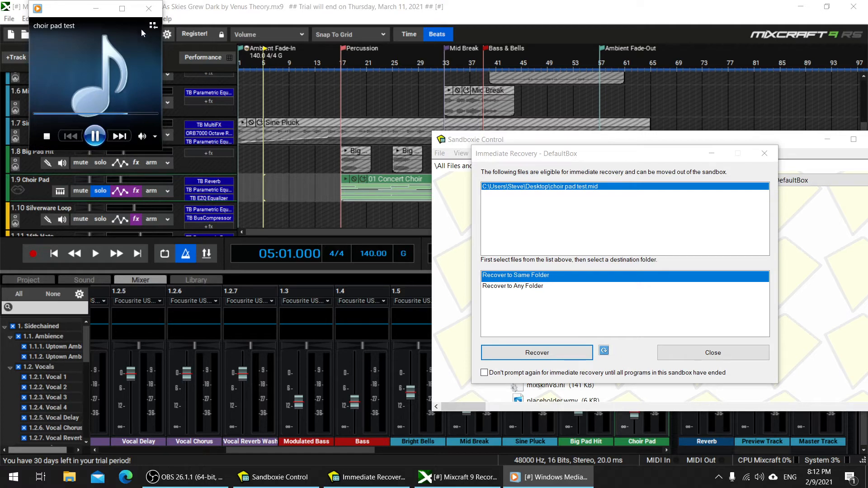
pyautogui.click(153, 12)
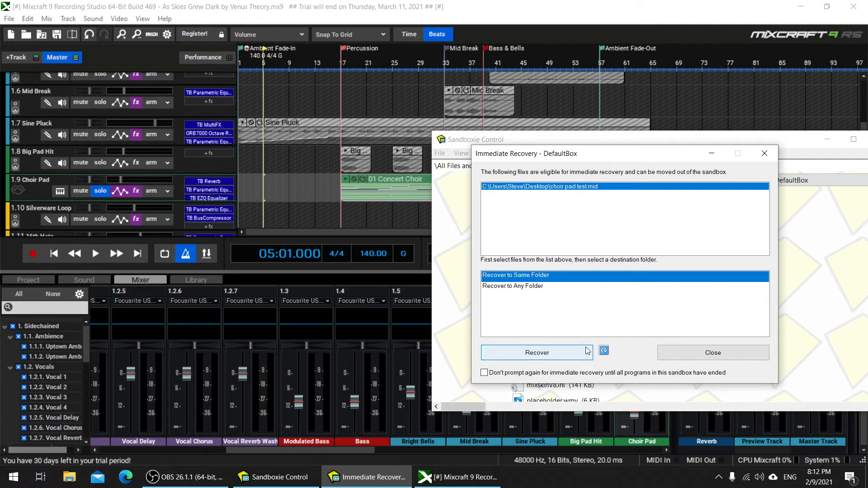
# Step: Recover choir pad test.mid from the sandbox to its same folder and select the recovered file on the desktop
pyautogui.click(560, 357)
pyautogui.click(560, 355)
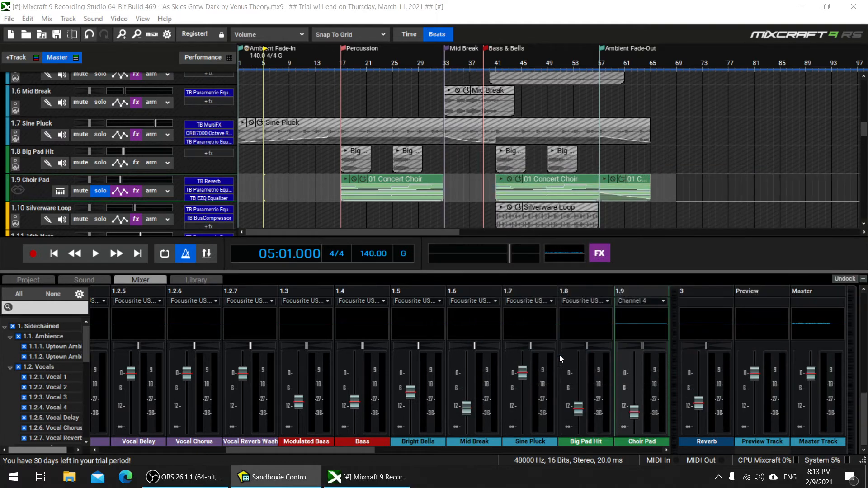
pyautogui.click(866, 479)
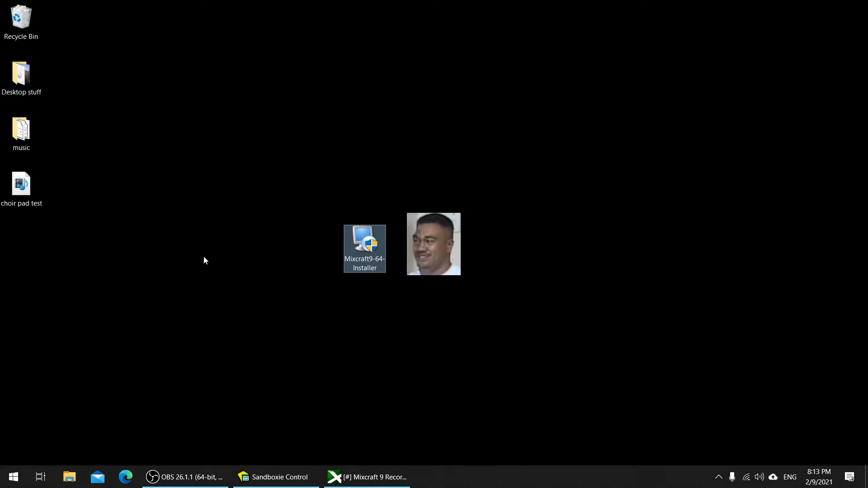
pyautogui.click(26, 193)
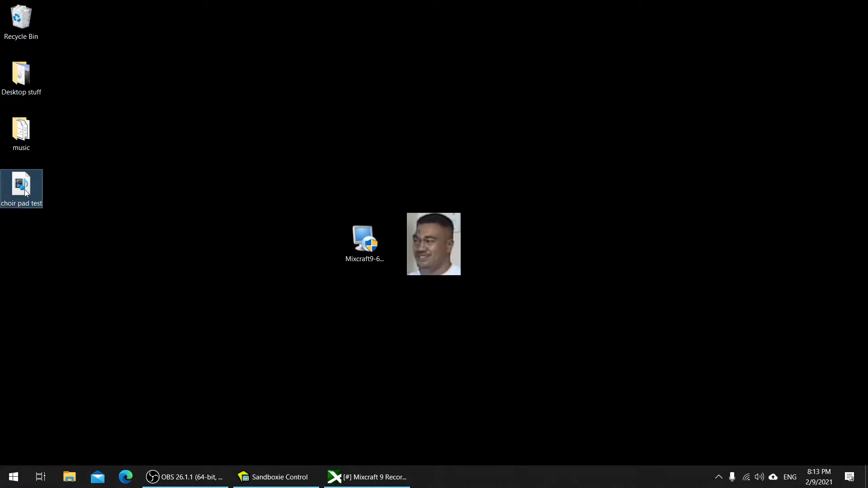
# Step: Open the recovered choir pad test file in Notepad to examine its raw contents and close it
pyautogui.rightClick(23, 193)
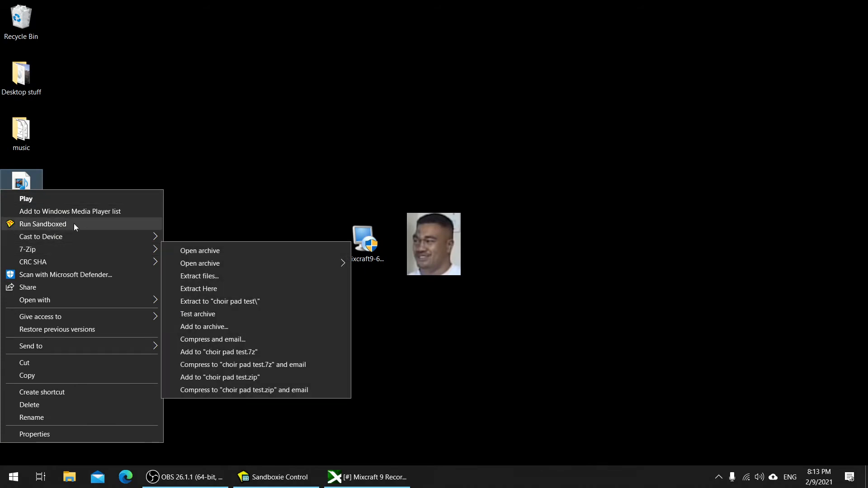
pyautogui.moveTo(158, 305)
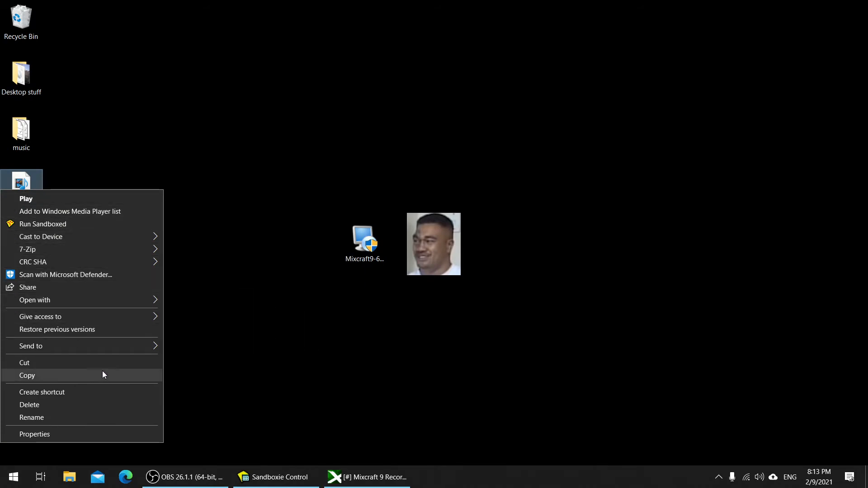
pyautogui.moveTo(110, 300)
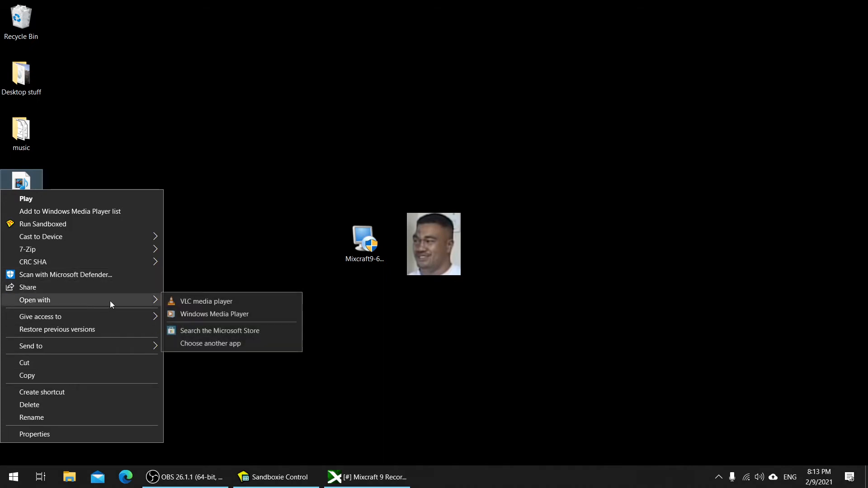
pyautogui.click(221, 343)
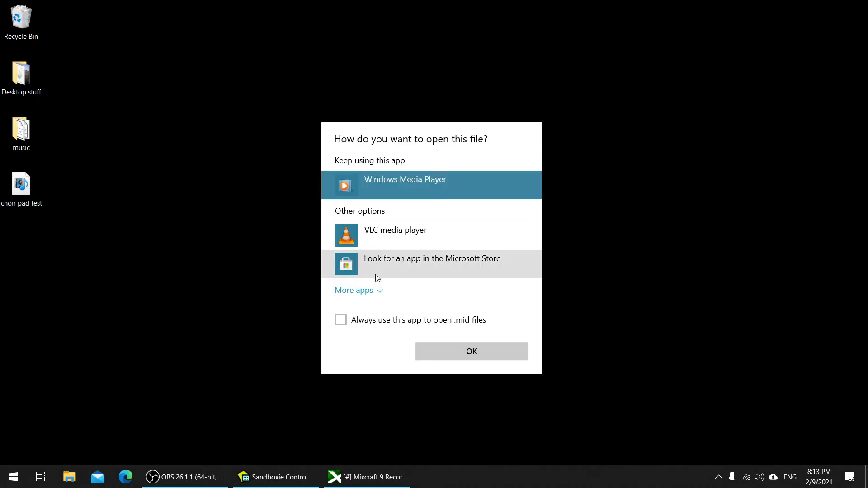
pyautogui.click(353, 291)
pyautogui.scroll(-4, 387, 313)
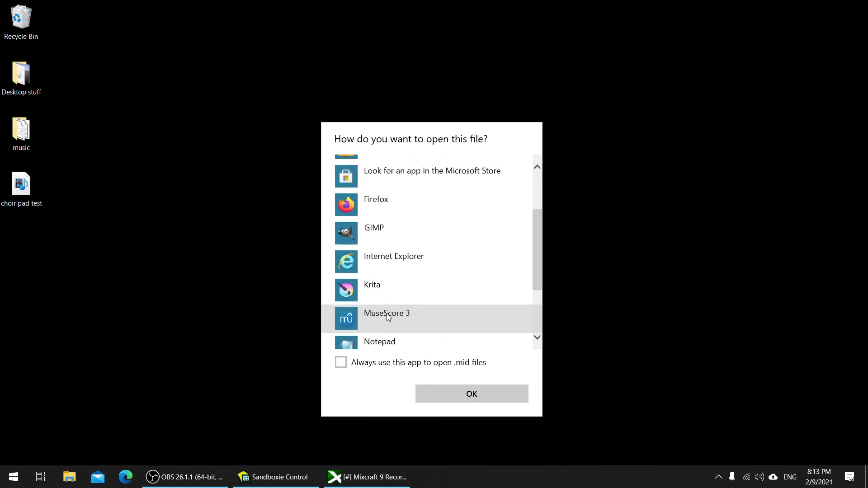
pyautogui.click(394, 264)
pyautogui.click(473, 395)
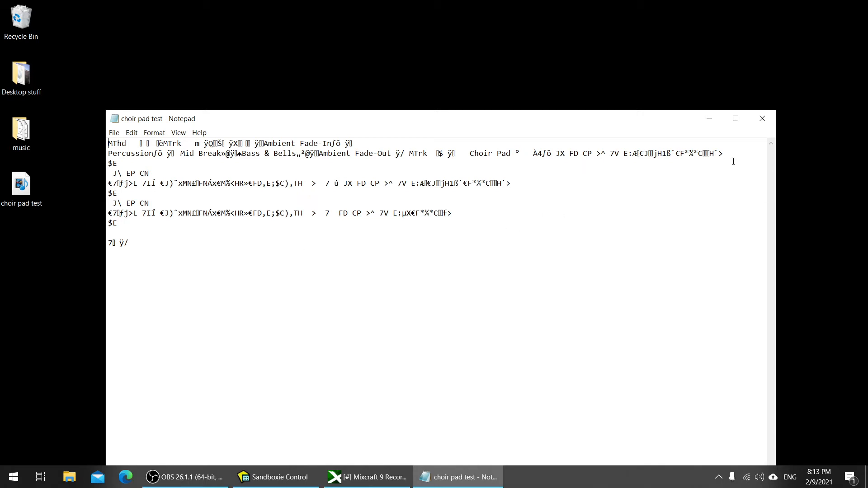
pyautogui.click(773, 123)
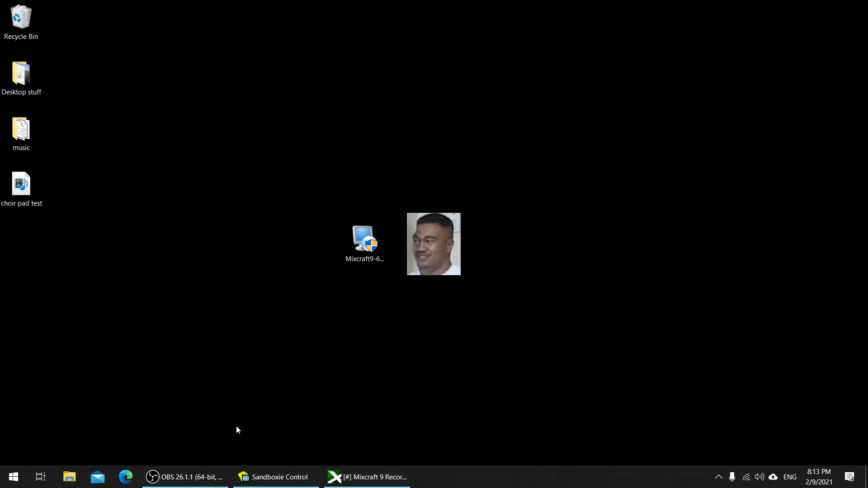
# Step: Switch back to Mixcraft and look through the project's timeline and lower tracks, from Choir Pad down to the Drums
pyautogui.click(367, 477)
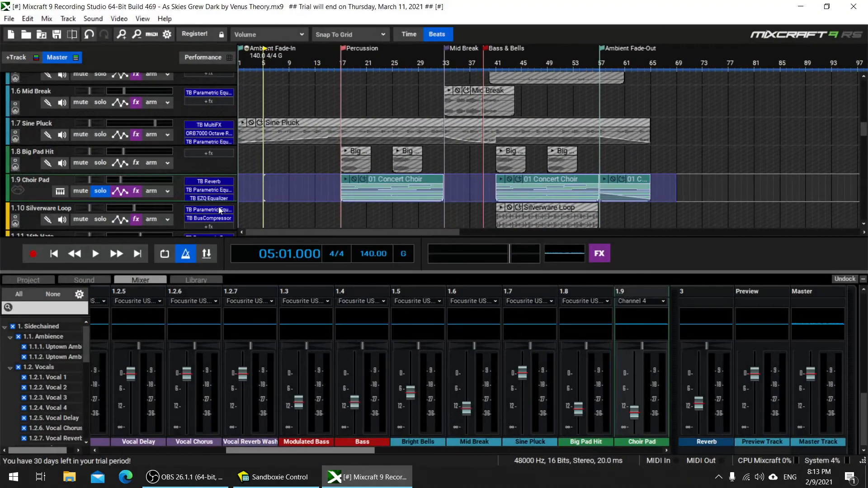
pyautogui.scroll(-3, 307, 167)
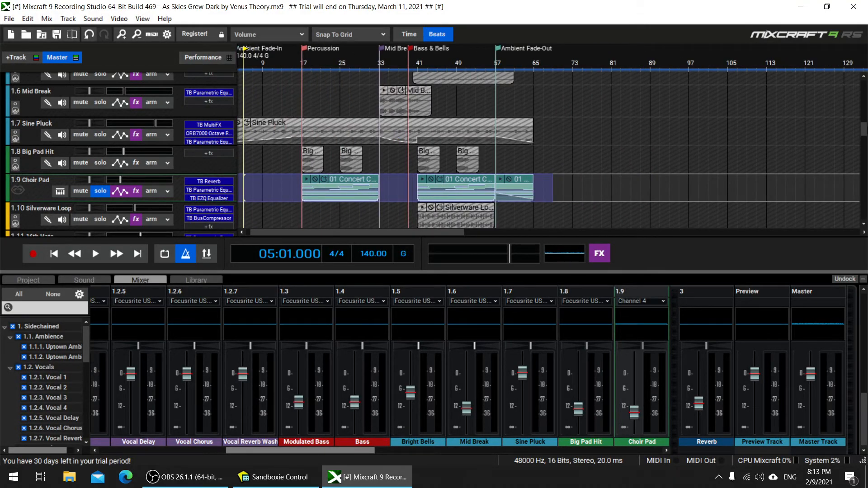
pyautogui.moveTo(863, 129); pyautogui.dragTo(847, 154)
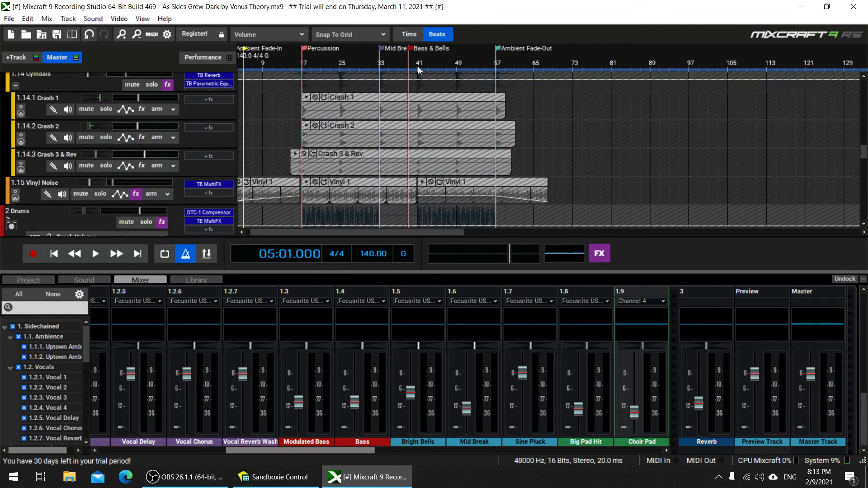
pyautogui.scroll(-5, 335, 121)
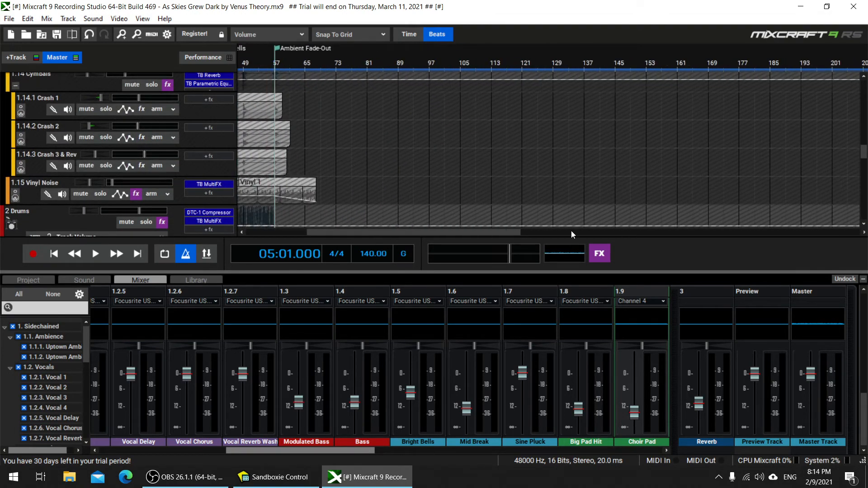
pyautogui.moveTo(484, 231); pyautogui.dragTo(424, 232)
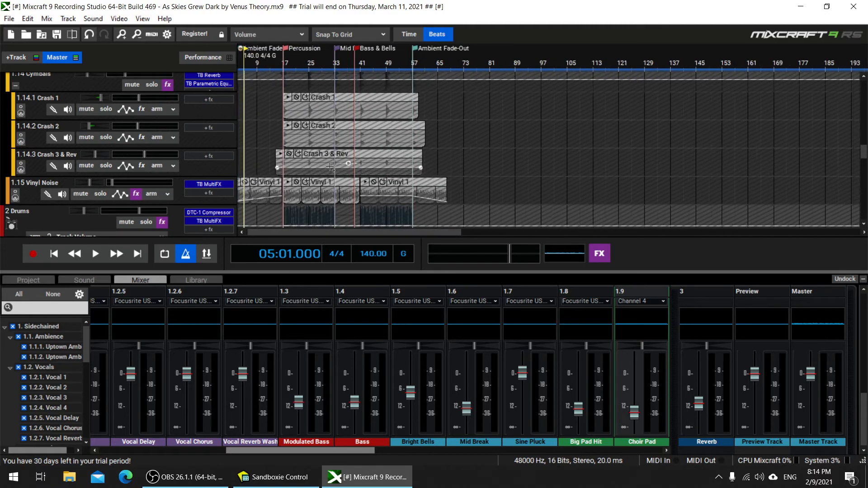
pyautogui.hscroll(5, 331, 168)
pyautogui.scroll(2, 260, 180)
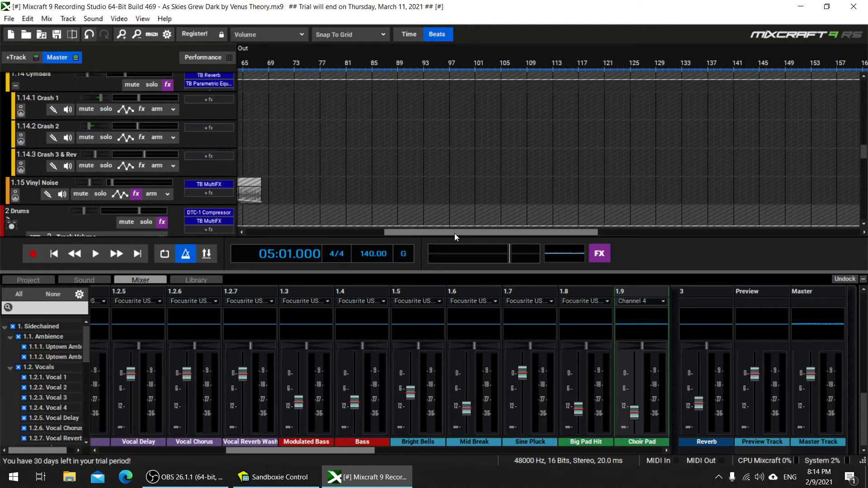
pyautogui.moveTo(454, 233); pyautogui.dragTo(316, 233)
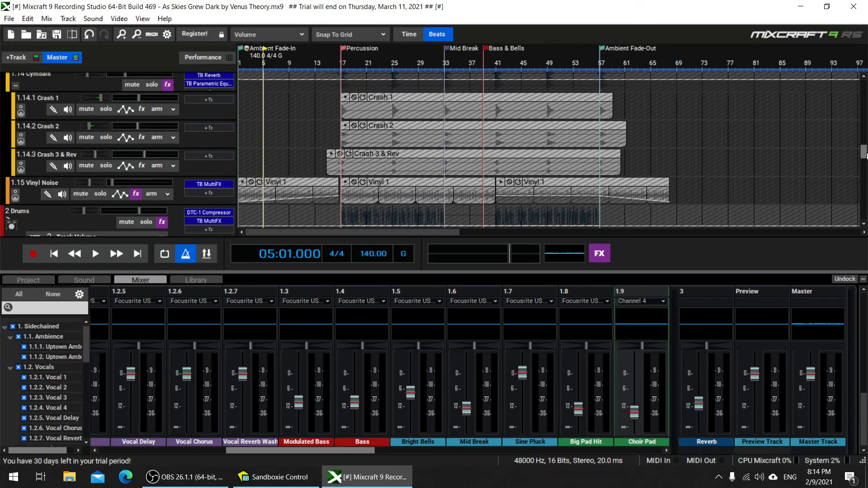
pyautogui.moveTo(864, 159); pyautogui.dragTo(864, 165)
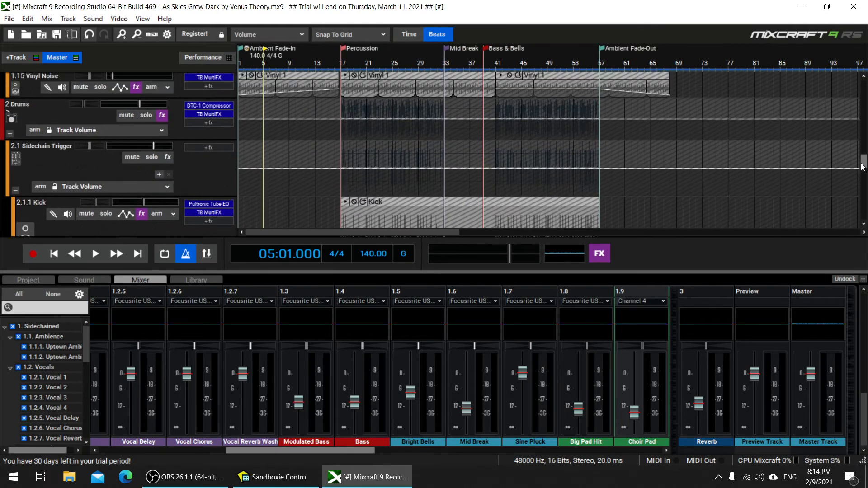
# Step: Shrink the Mixcraft window, import the choir pad test file from the desktop onto a new instrument track, and maximize the window again
pyautogui.doubleClick(328, 8)
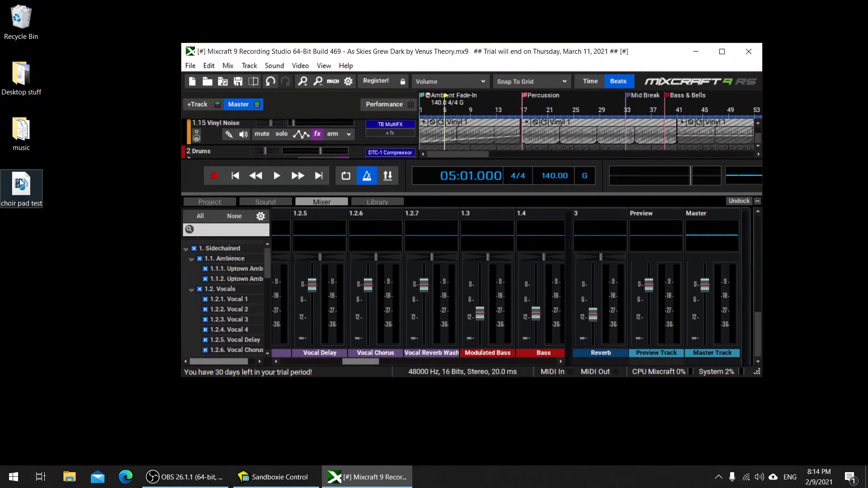
pyautogui.moveTo(21, 185); pyautogui.dragTo(287, 175)
pyautogui.moveTo(433, 139); pyautogui.dragTo(433, 131)
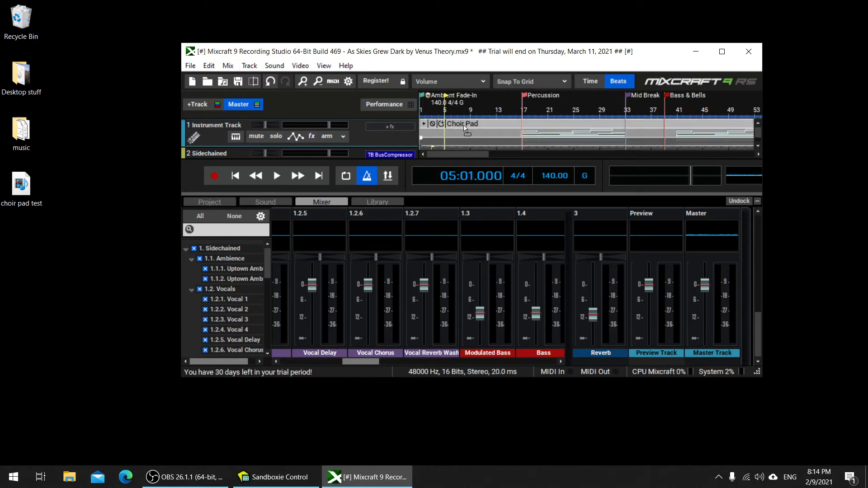
pyautogui.doubleClick(470, 51)
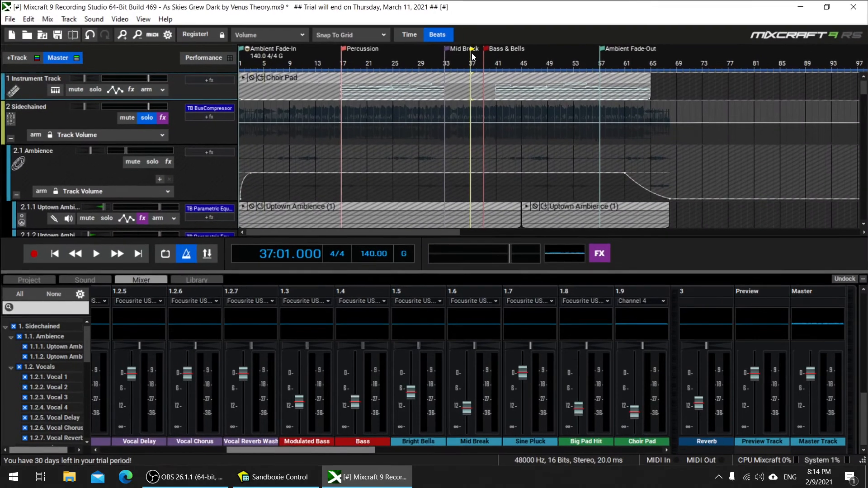
# Step: Move the new Instrument Track from the top of the project to directly below the Choir Pad track
pyautogui.click(455, 138)
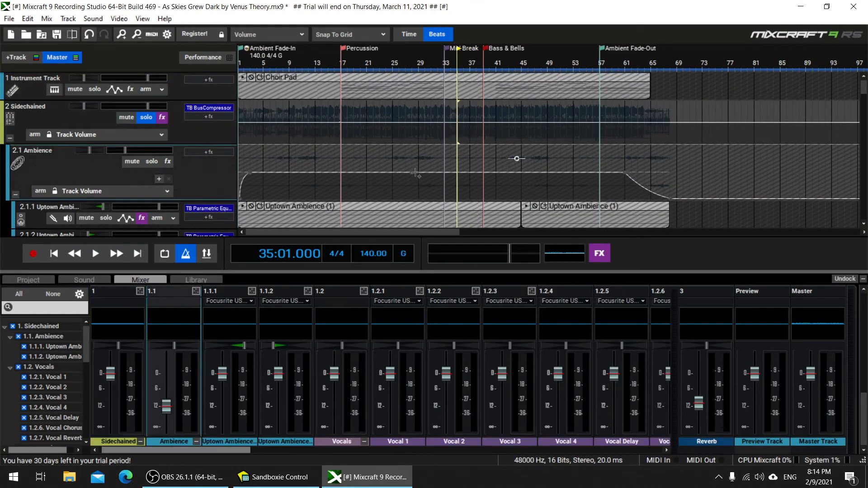
pyautogui.scroll(-1, 415, 173)
pyautogui.scroll(1, 416, 173)
pyautogui.scroll(-3, 34, 88)
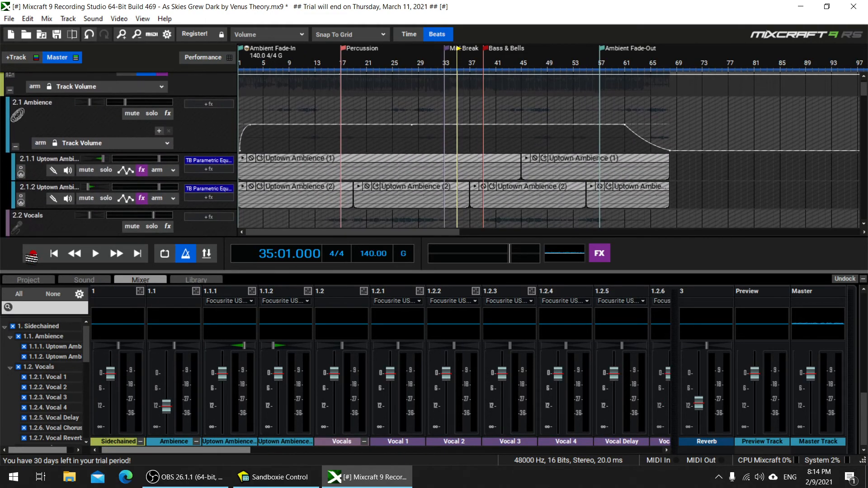
pyautogui.scroll(-10, 31, 256)
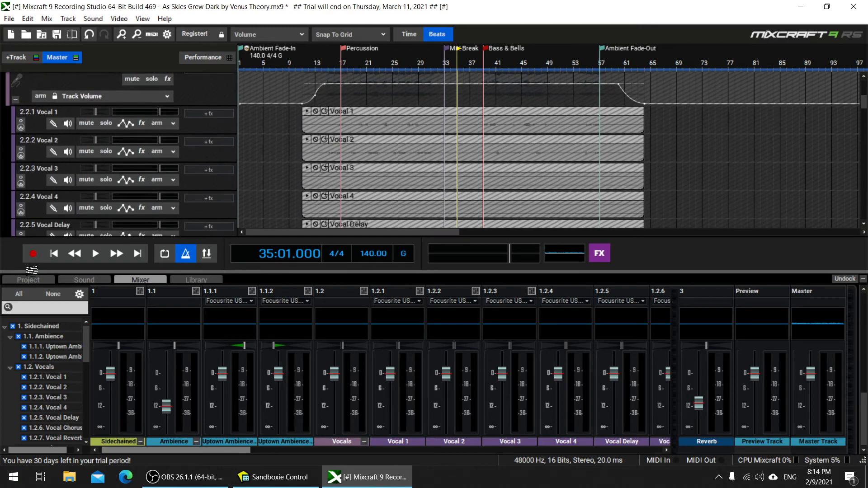
pyautogui.scroll(-11, 31, 270)
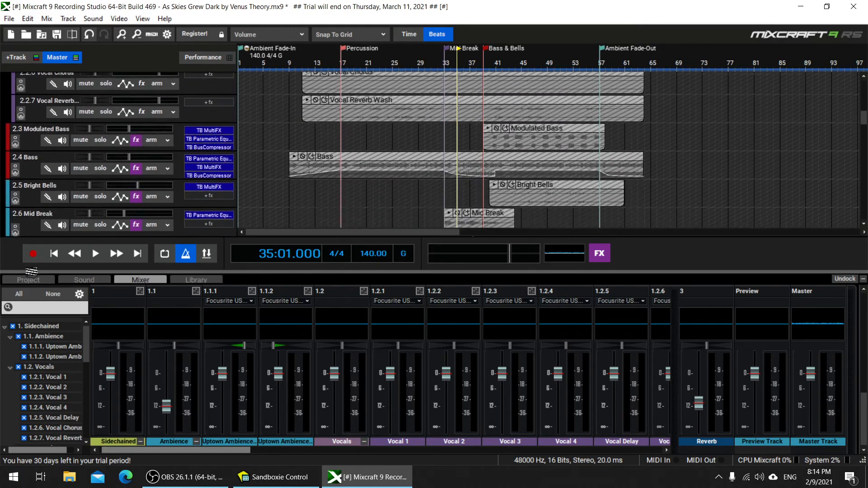
pyautogui.scroll(-11, 31, 271)
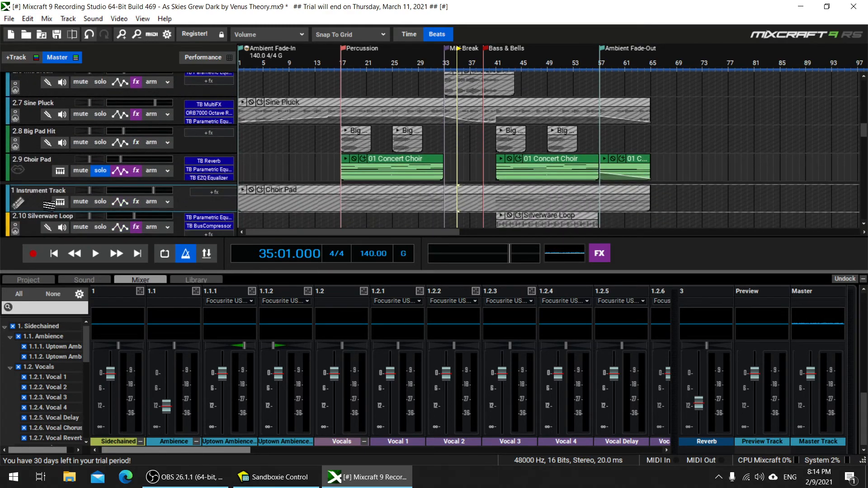
pyautogui.moveTo(49, 205); pyautogui.dragTo(50, 204)
pyautogui.click(479, 155)
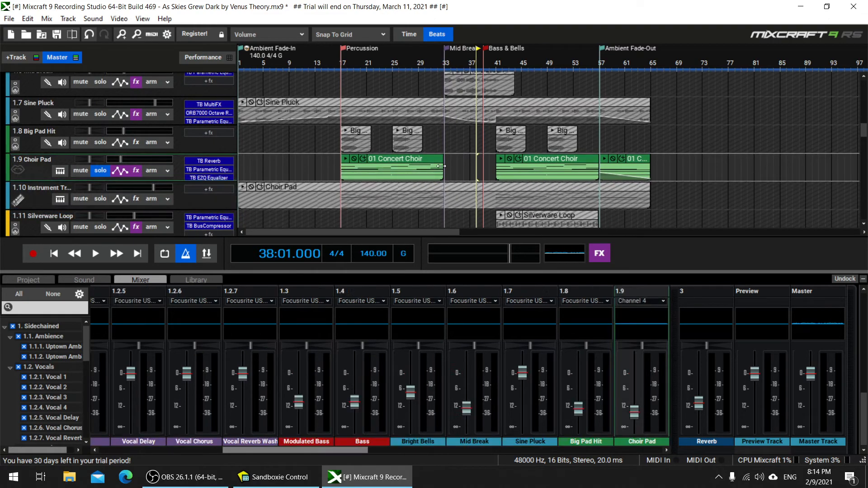
# Step: Check the imported Choir Pad clip's options, select the clip's whole length and clear the selection
pyautogui.click(298, 197)
pyautogui.rightClick(307, 197)
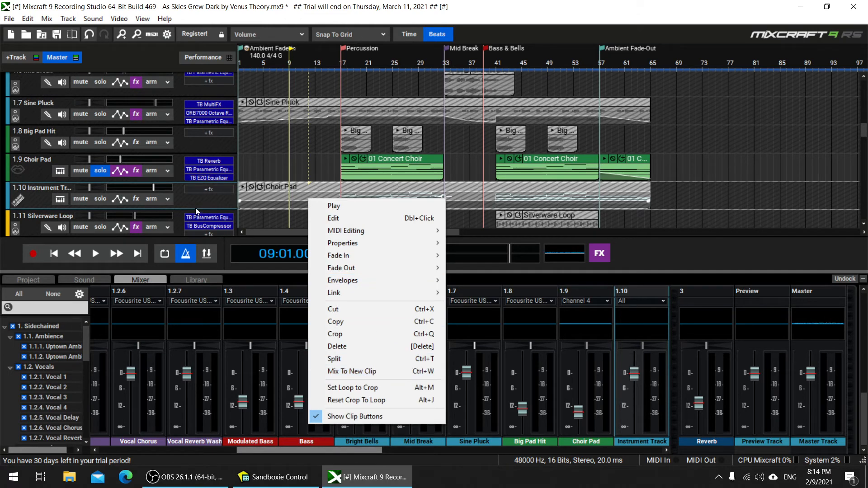
pyautogui.click(257, 201)
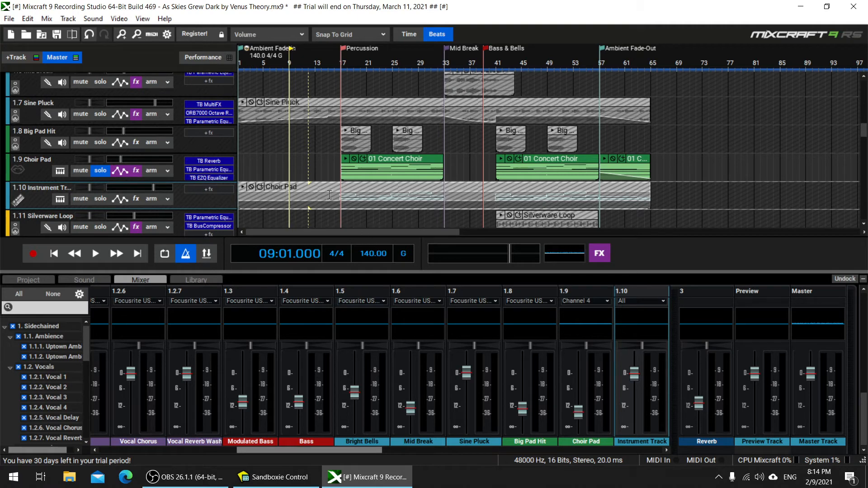
pyautogui.click(307, 169)
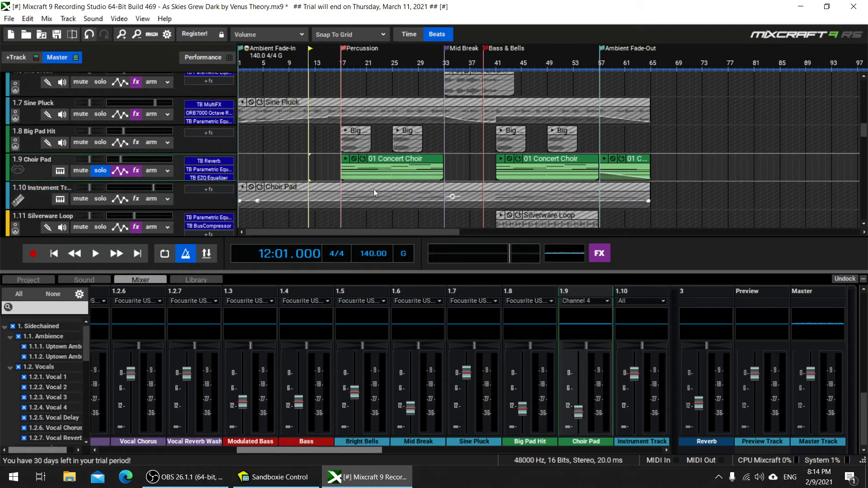
pyautogui.click(658, 199)
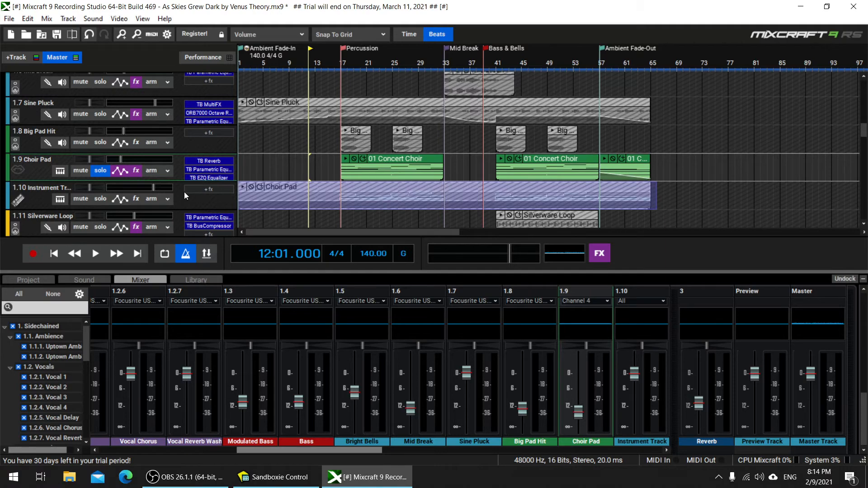
pyautogui.click(692, 213)
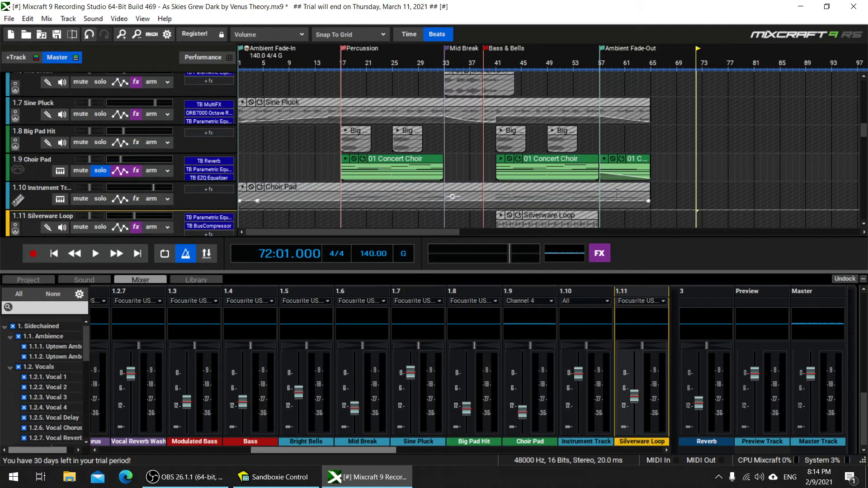
# Step: Solo the imported Instrument Track, take the Choir Pad track out of solo, and turn the Instrument Track's solo off again
pyautogui.click(276, 189)
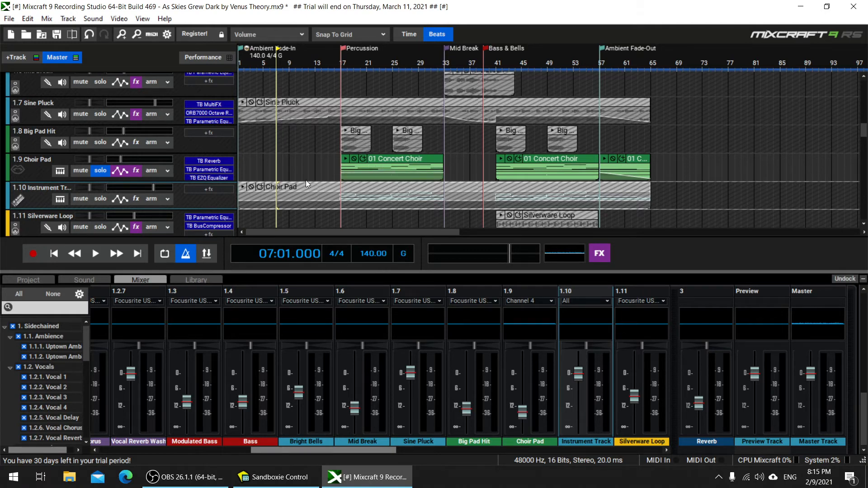
pyautogui.click(100, 200)
pyautogui.click(102, 171)
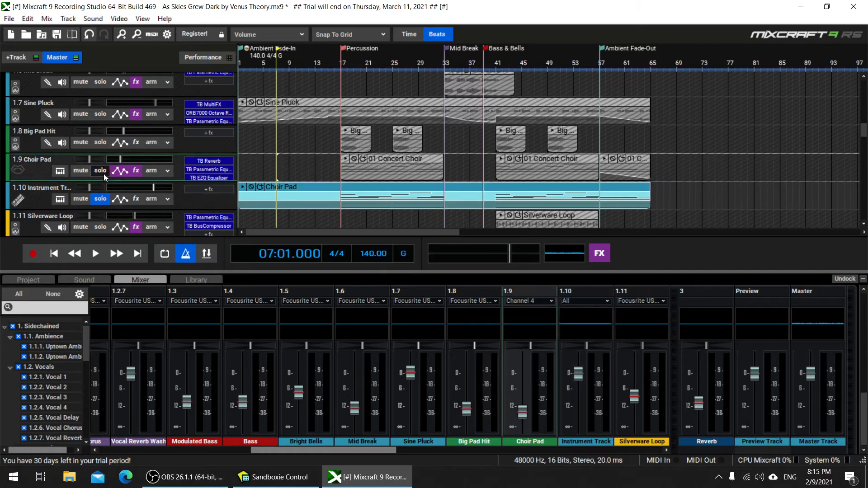
pyautogui.click(100, 200)
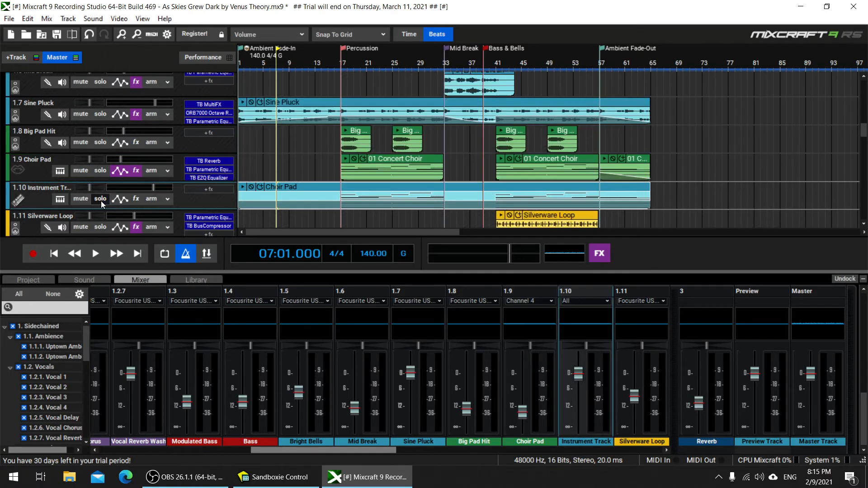
# Step: Solo the imported Instrument Track and play the project from just before the Percussion marker
pyautogui.click(101, 200)
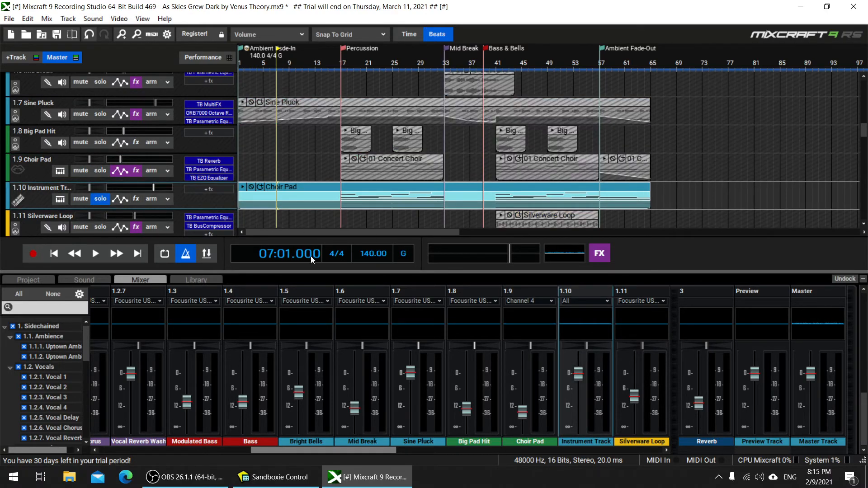
pyautogui.click(95, 253)
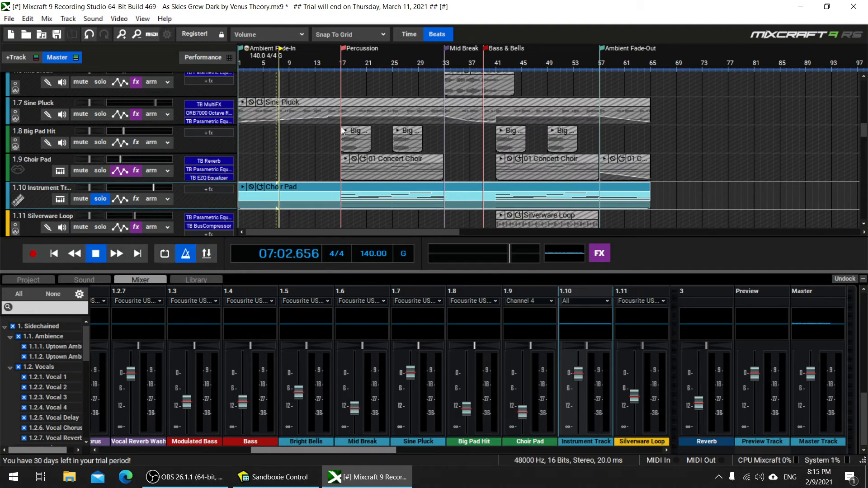
pyautogui.click(337, 58)
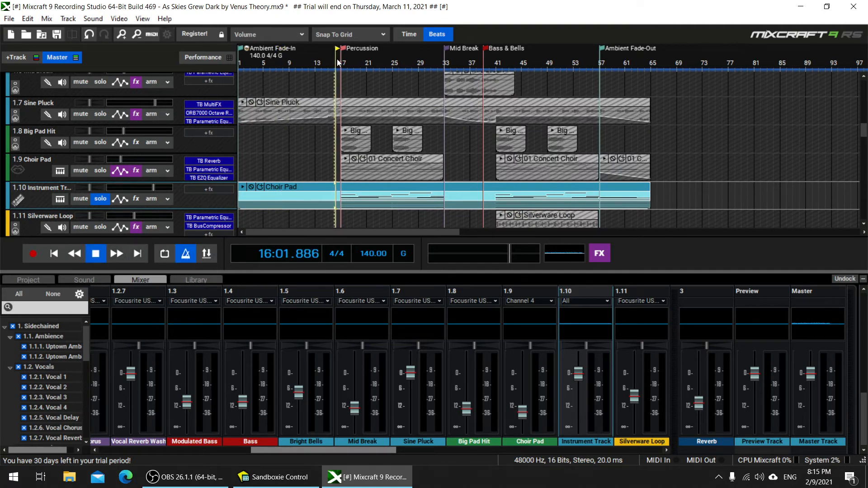
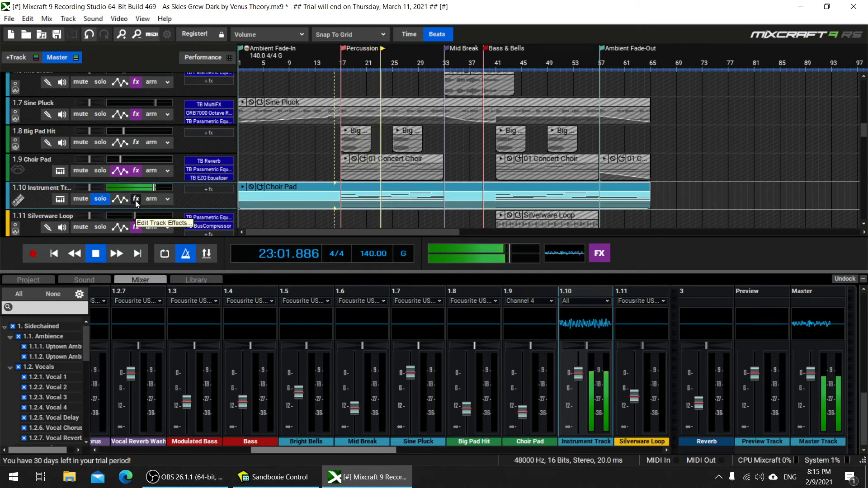
# Step: Assign the 5th Saw Wave preset to the imported Instrument Track during playback, close the instrument settings and stop playback
pyautogui.click(60, 199)
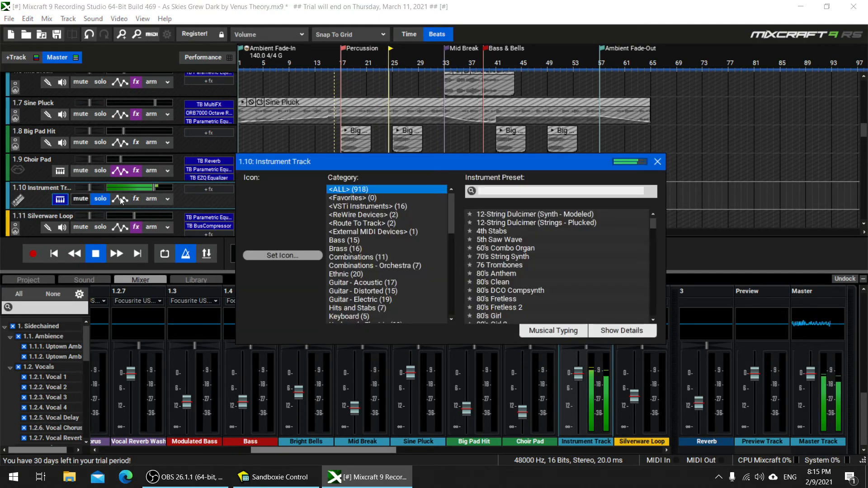
pyautogui.click(499, 238)
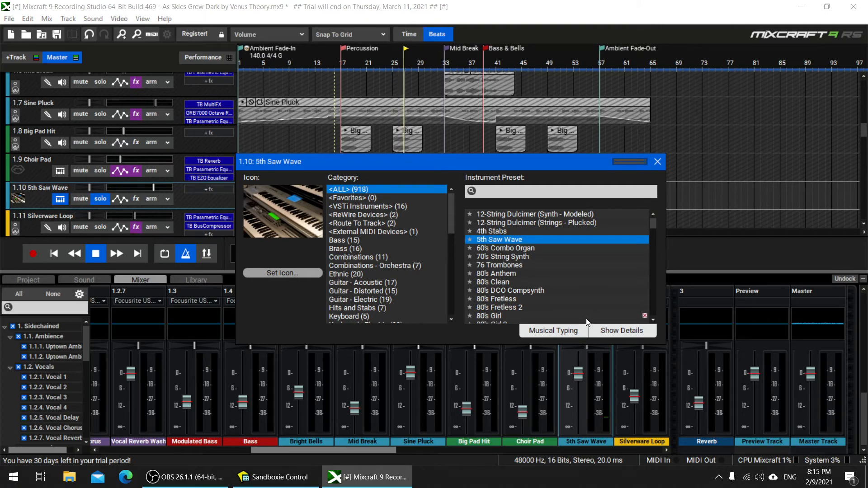
pyautogui.click(657, 162)
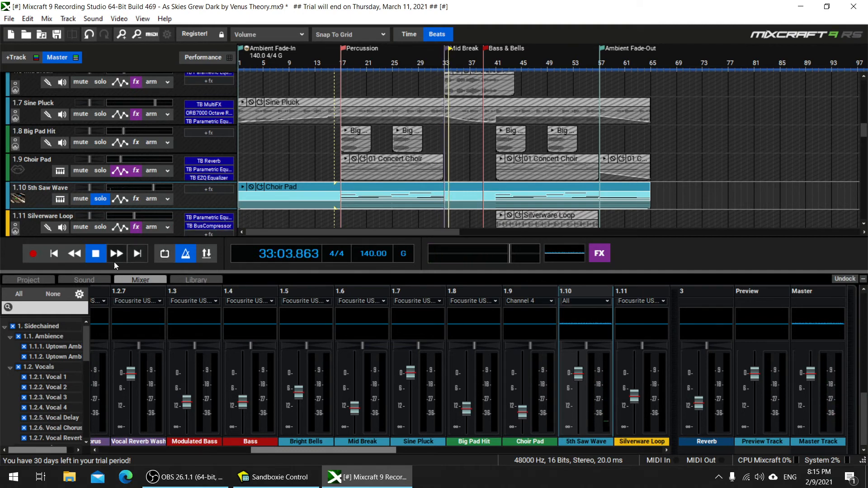
pyautogui.click(93, 256)
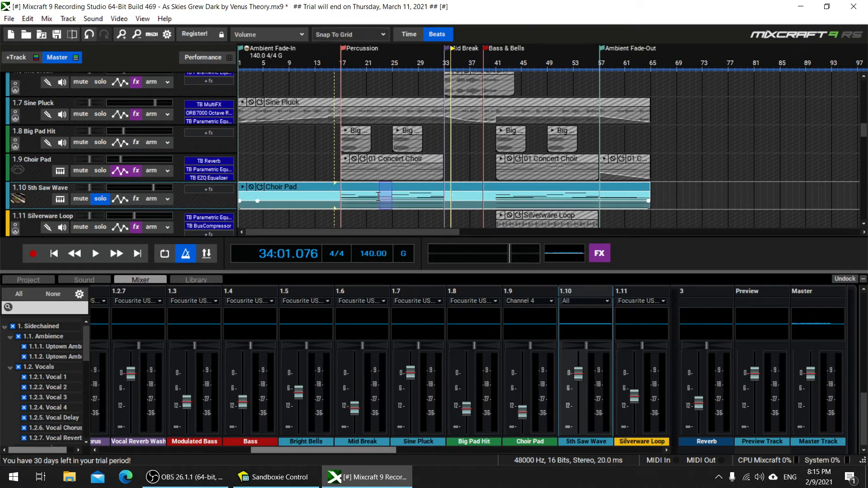
# Step: Select about measures 17 to 25 of the imported clip and start a MIDI file export from the choir pad test name, saving project changes first
pyautogui.moveTo(392, 197); pyautogui.dragTo(343, 197)
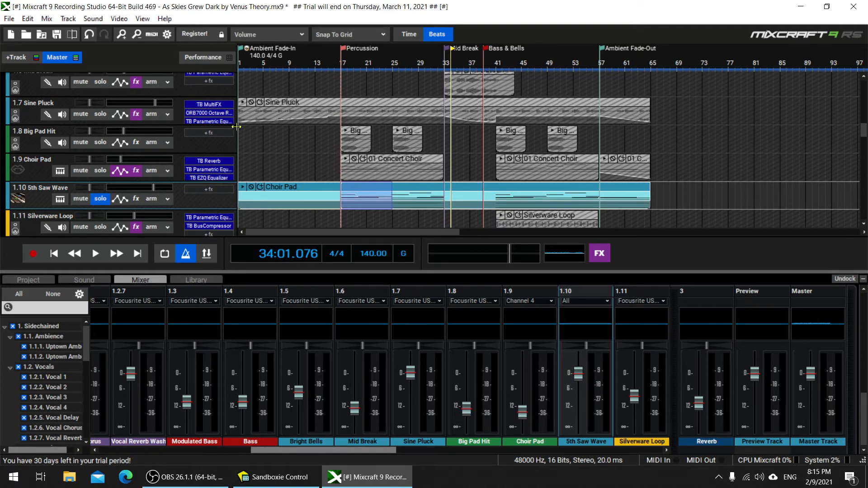
pyautogui.click(9, 19)
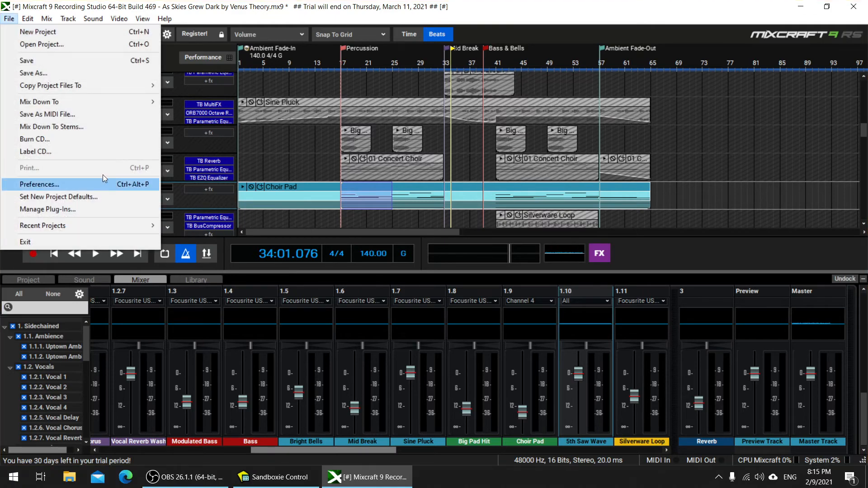
pyautogui.click(92, 116)
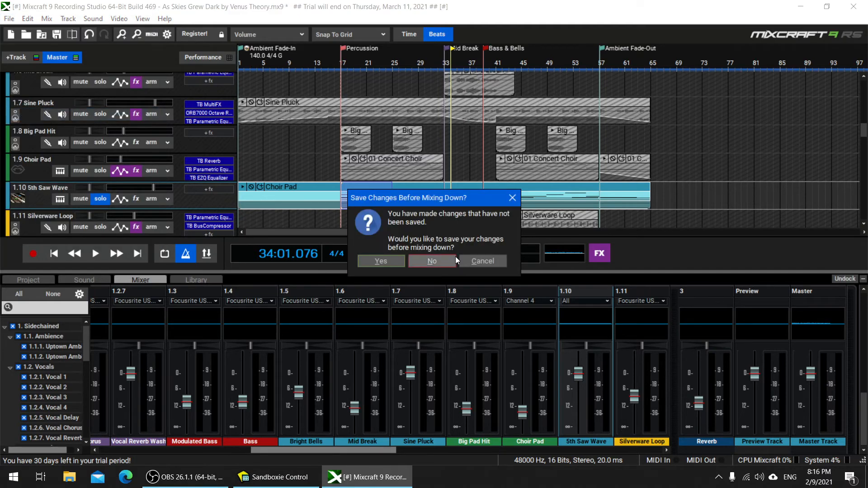
pyautogui.click(403, 261)
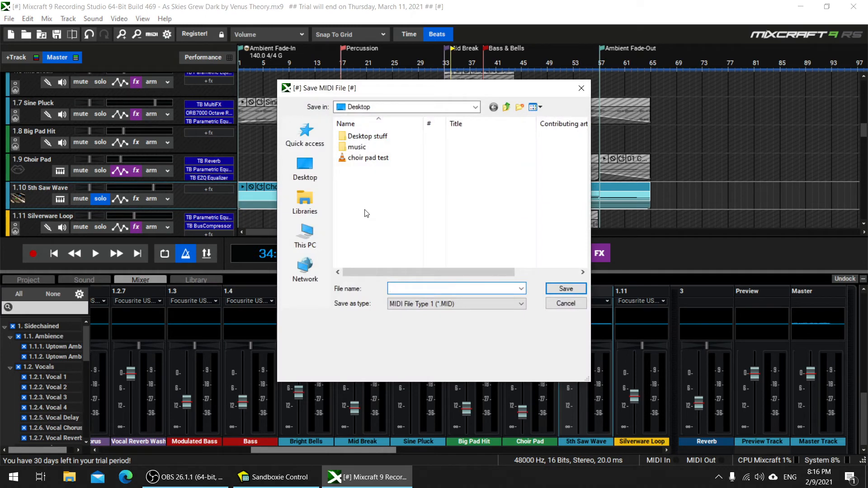
pyautogui.click(359, 158)
pyautogui.click(437, 289)
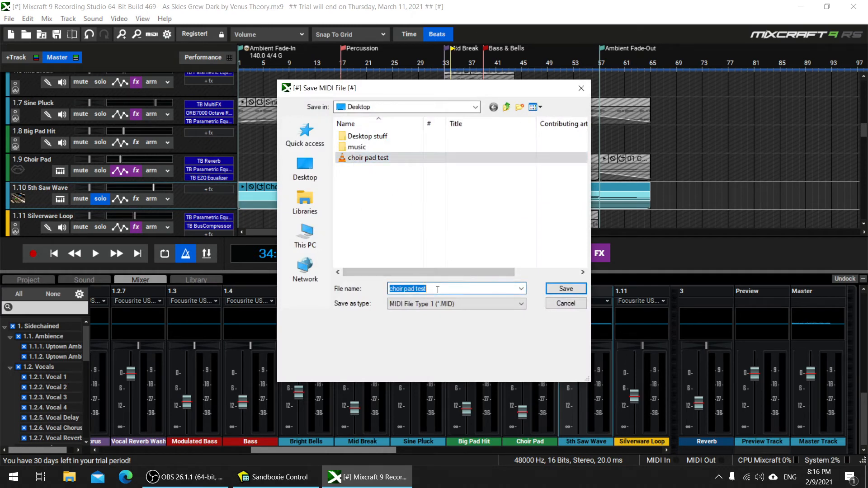
# Step: Save the MIDI file to the desktop as "synth test", accept the audio-track notice, and recover the file to the same folder
pyautogui.write('synth')
pyautogui.press('Return')
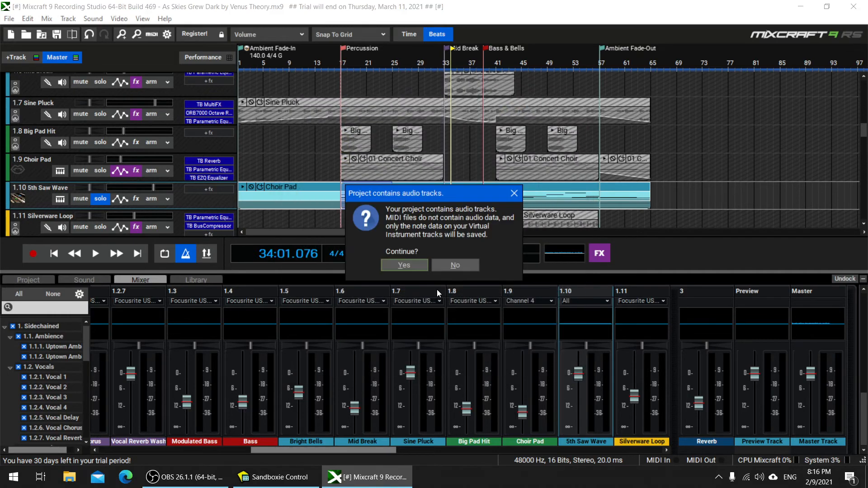
pyautogui.click(411, 265)
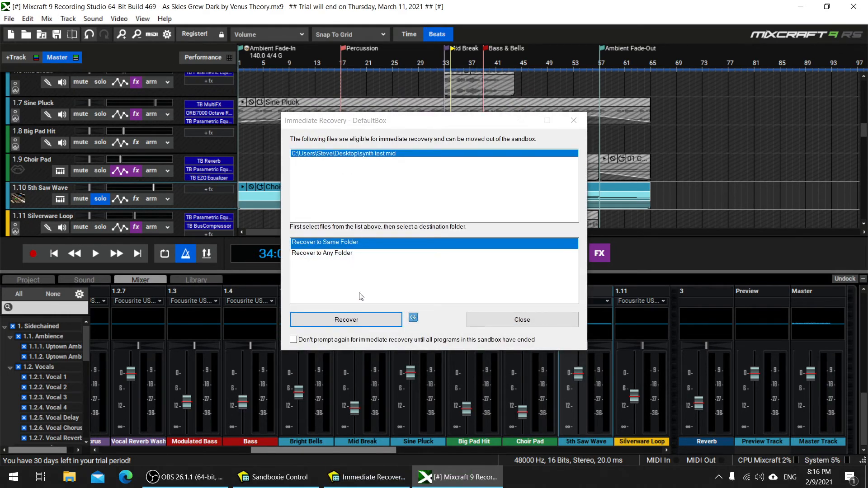
pyautogui.click(369, 320)
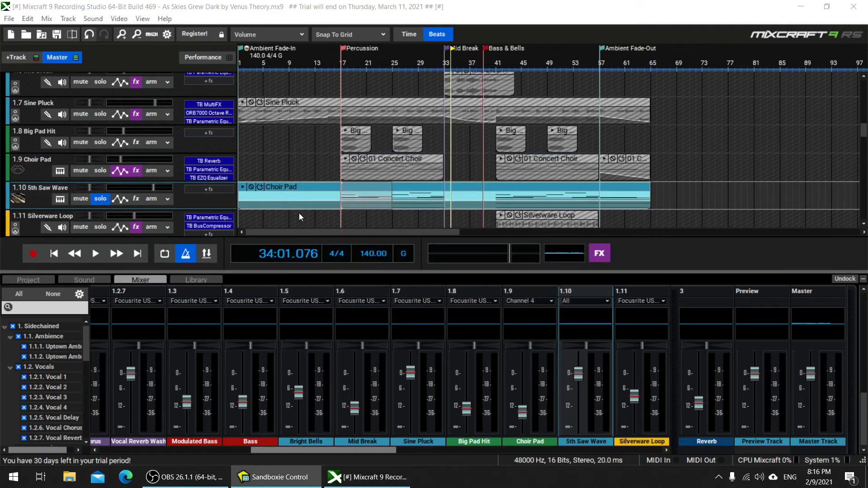
# Step: Import the synth test MIDI file from the desktop into the project as a new instrument track at measure 1
pyautogui.doubleClick(116, 12)
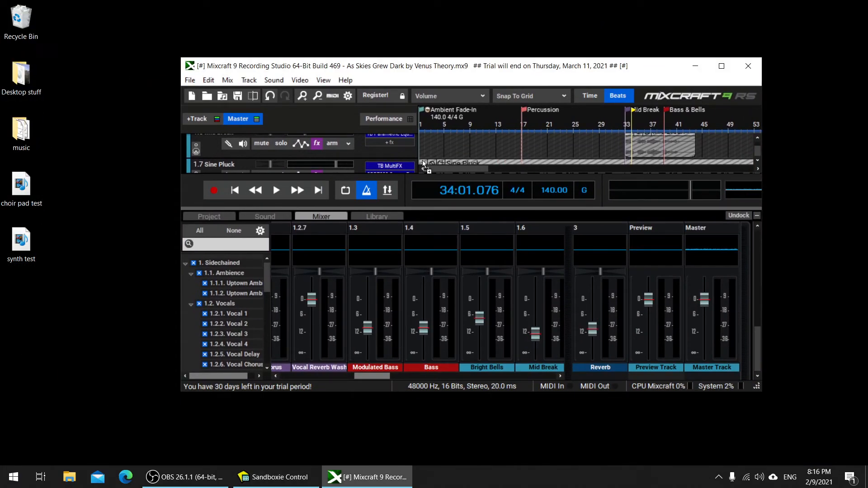
pyautogui.moveTo(422, 143); pyautogui.dragTo(421, 143)
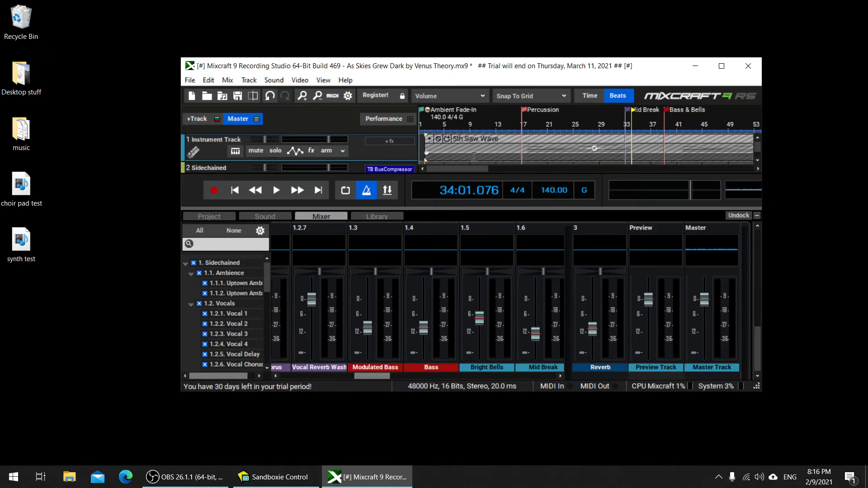
pyautogui.doubleClick(544, 68)
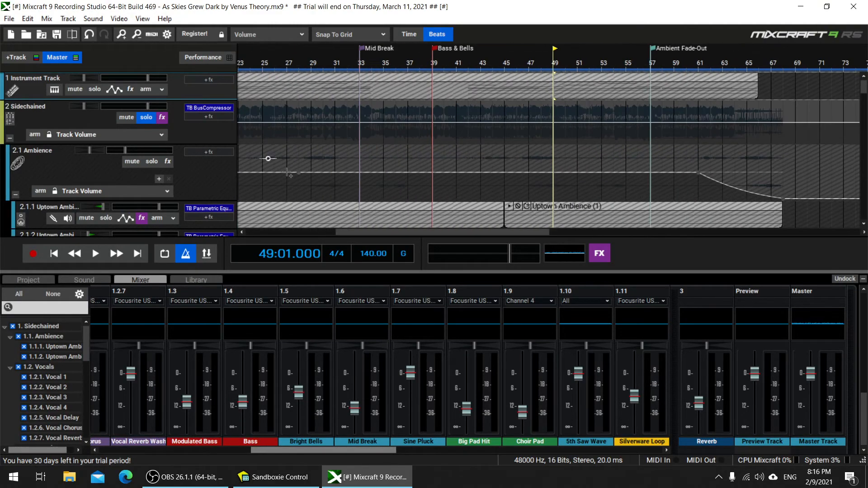
# Step: Open the Choir Pad clip on the 5th Saw Wave track in the piano roll editor
pyautogui.scroll(-1, 289, 168)
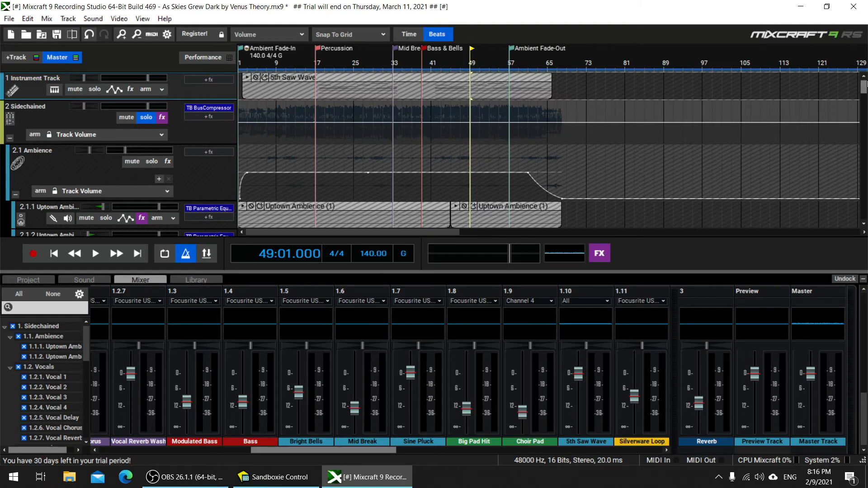
pyautogui.moveTo(863, 90); pyautogui.dragTo(858, 144)
pyautogui.scroll(1, 857, 143)
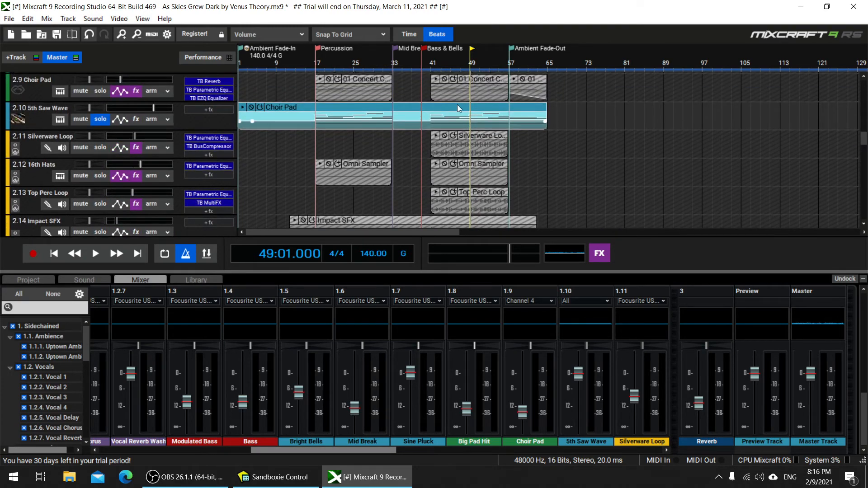
pyautogui.doubleClick(341, 116)
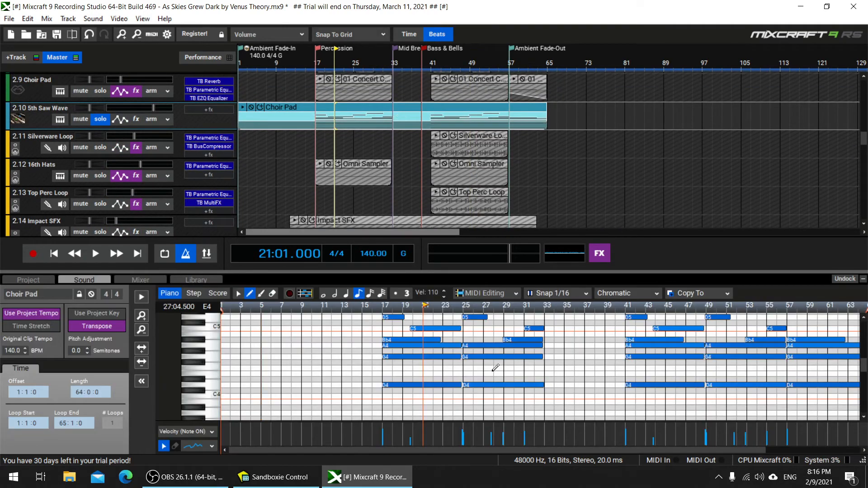
# Step: Draw very short notes before measure 17 and around measure 21, plus longer E4, F4, F#4 and C5 notes between measures 19 and 29
pyautogui.press('space')
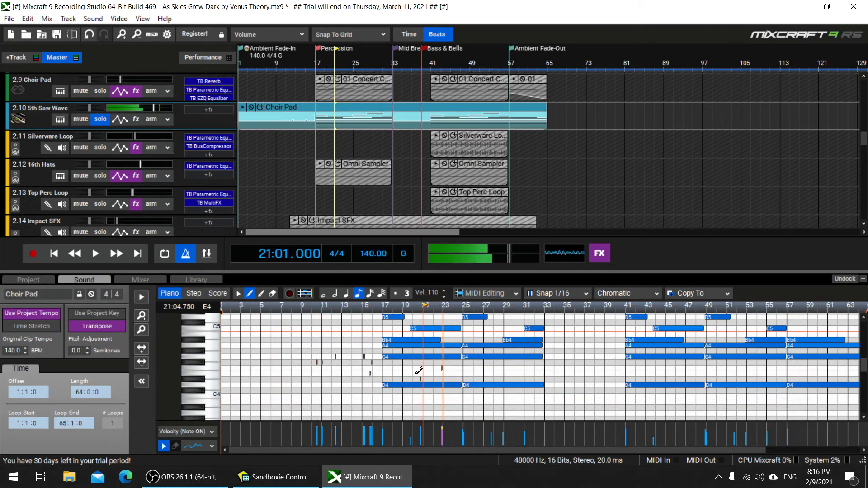
pyautogui.rightClick(392, 371)
pyautogui.press('Escape')
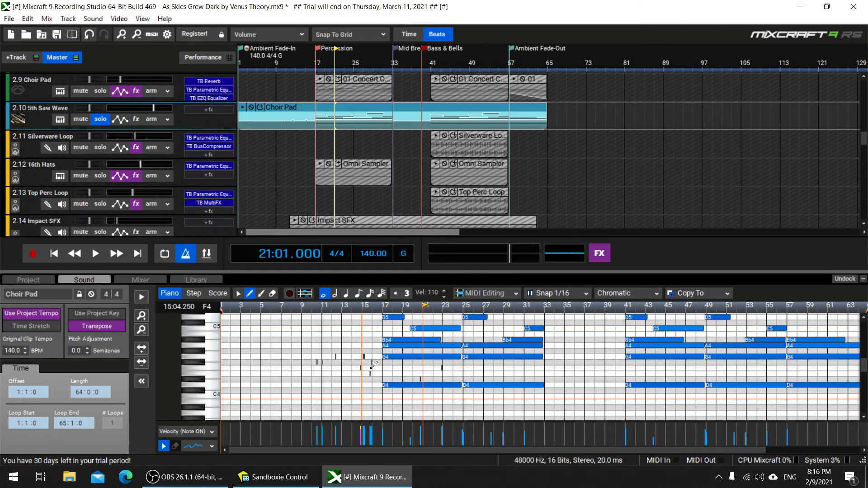
pyautogui.click(457, 331)
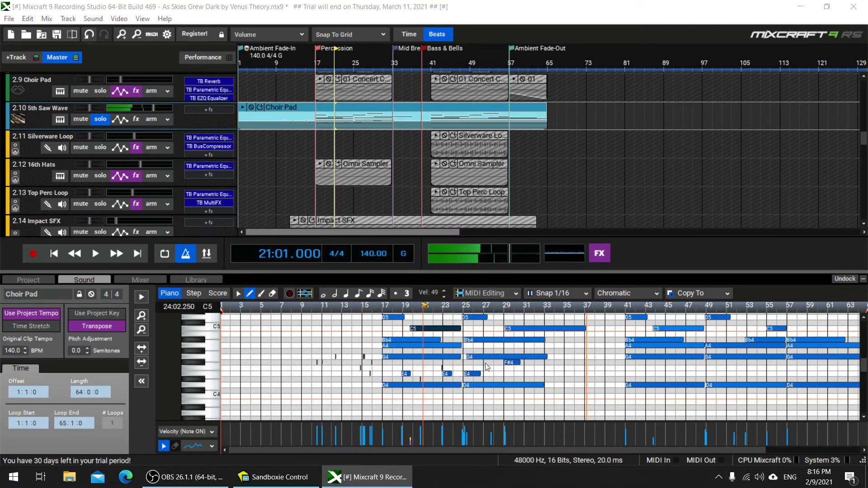
pyautogui.click(515, 323)
pyautogui.moveTo(413, 368); pyautogui.dragTo(457, 368)
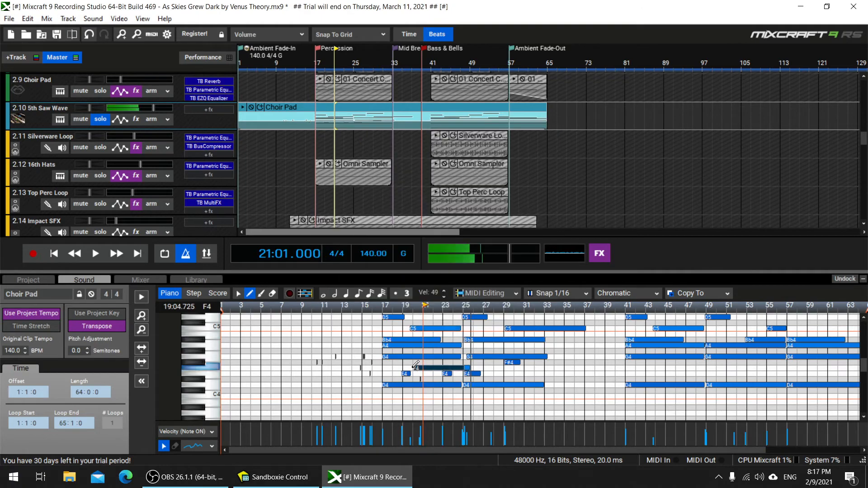
# Step: Draw C5 and B4 notes at measure 16, and F4, E4, Eb4, A4 and B4 notes between measures 26 and 30
pyautogui.moveTo(373, 334); pyautogui.dragTo(433, 334)
pyautogui.doubleClick(473, 354)
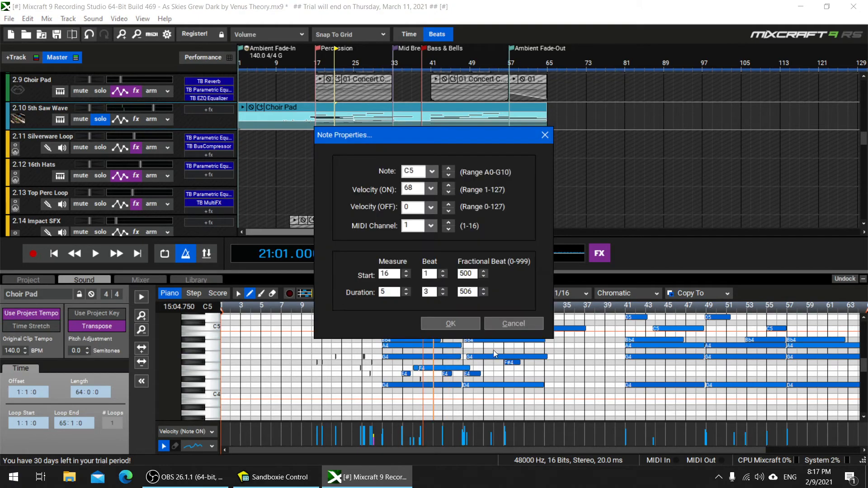
pyautogui.click(457, 324)
pyautogui.click(490, 368)
pyautogui.click(507, 373)
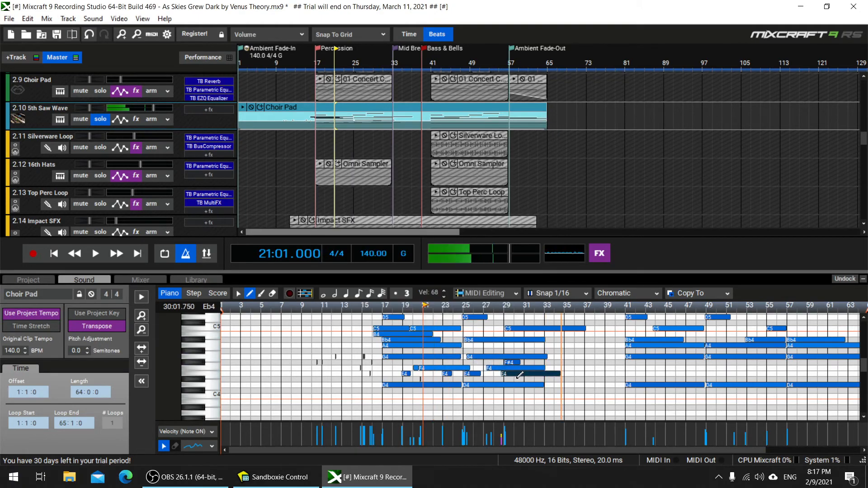
pyautogui.click(522, 379)
pyautogui.click(493, 345)
pyautogui.click(487, 334)
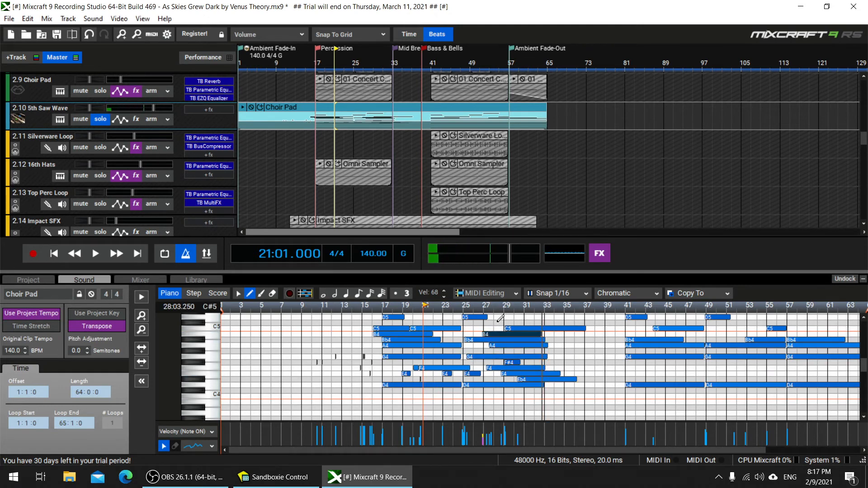
# Step: Add C5 and C#5 notes at measures 26 to 28, A4, F#4 and Eb4 notes at measures 34 to 37, and E4 at measure 45
pyautogui.click(501, 323)
pyautogui.click(476, 328)
pyautogui.click(579, 345)
pyautogui.click(593, 379)
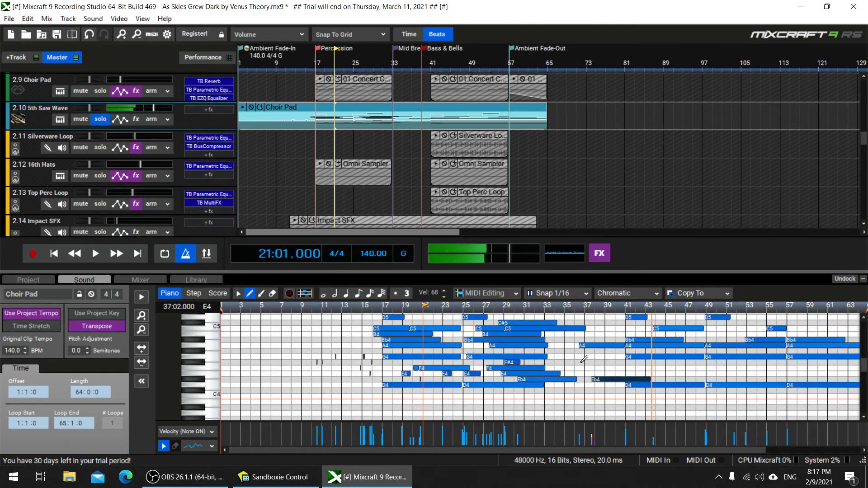
pyautogui.moveTo(583, 345); pyautogui.dragTo(567, 345)
pyautogui.click(581, 362)
pyautogui.click(671, 373)
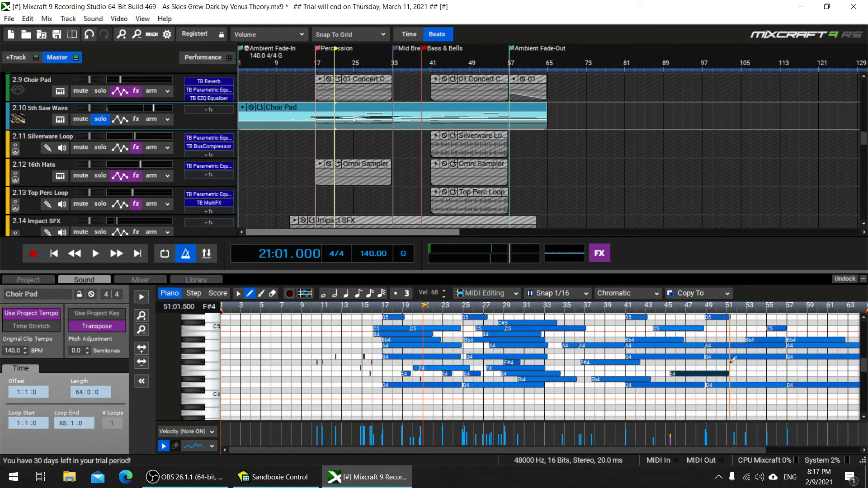
# Step: Add long F#4, F4 and E4 notes in the lower range between measures 51 and 62
pyautogui.click(732, 362)
pyautogui.click(768, 368)
pyautogui.click(821, 374)
pyautogui.click(784, 373)
pyautogui.click(746, 384)
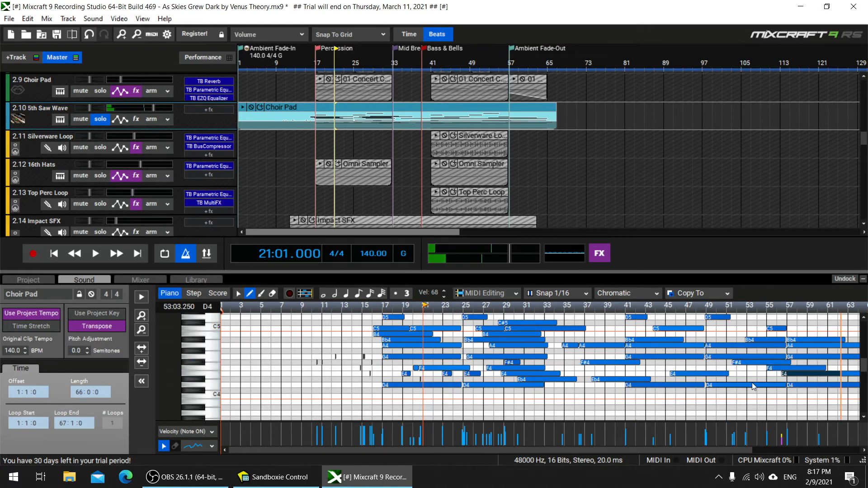
pyautogui.click(746, 374)
# Step: Add B4, C5 and Bb4 notes around measures 50 and 51, and C5, C#5 and D5 notes between measures 32 and 40
pyautogui.click(735, 334)
pyautogui.click(722, 329)
pyautogui.click(719, 340)
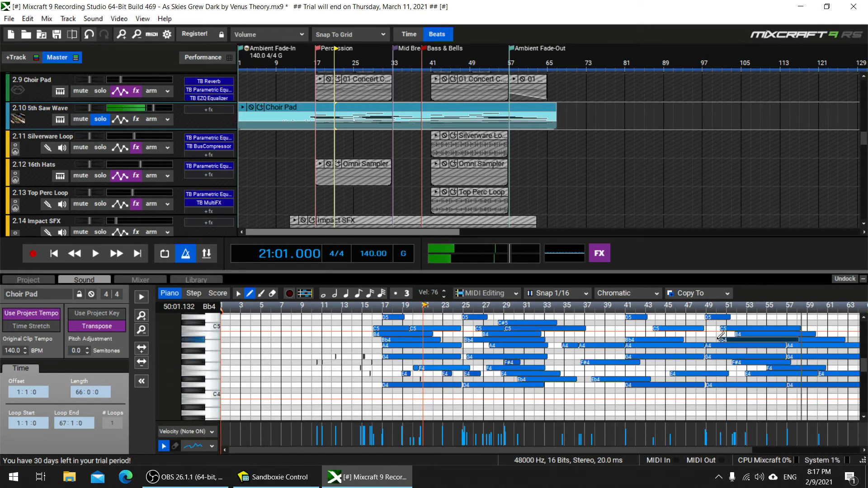
pyautogui.click(626, 328)
pyautogui.click(598, 323)
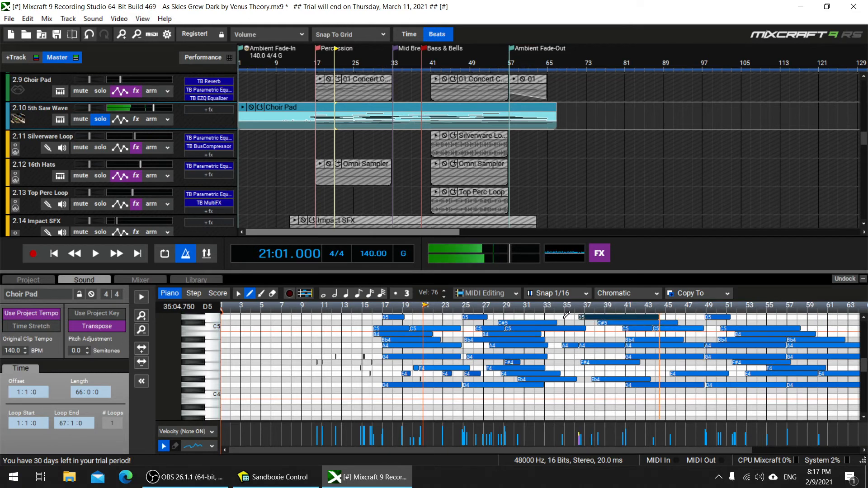
pyautogui.click(546, 317)
# Step: Draw a C#5 note at measure 14 and B4, G4 and E4 notes at measure 11
pyautogui.click(357, 323)
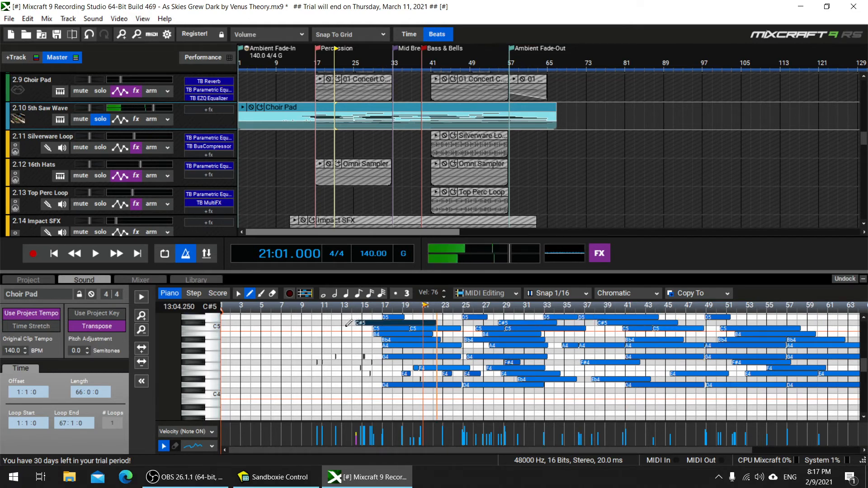
pyautogui.click(328, 334)
pyautogui.click(330, 357)
pyautogui.click(327, 374)
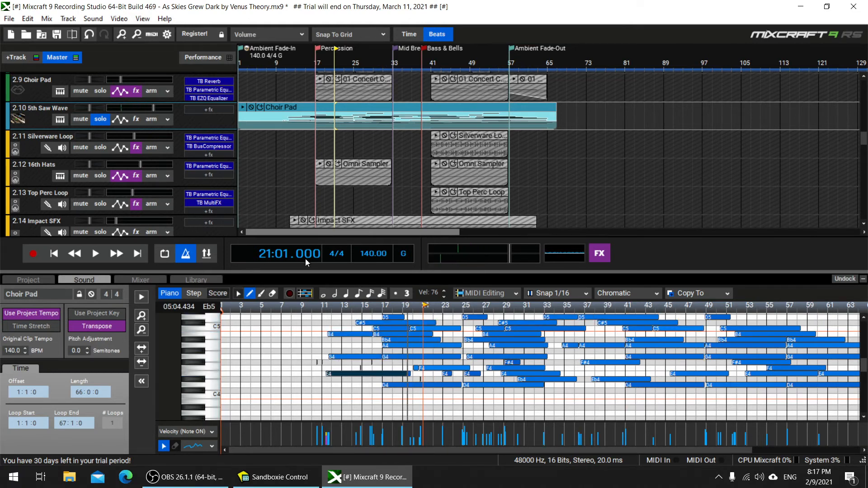
# Step: Play the edited clip from measure 11 to hear the new notes, and stop playback
pyautogui.click(285, 68)
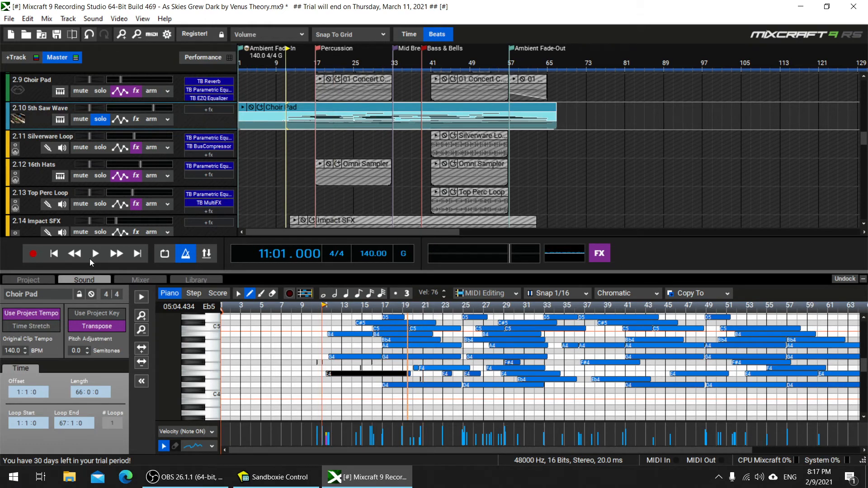
pyautogui.click(89, 255)
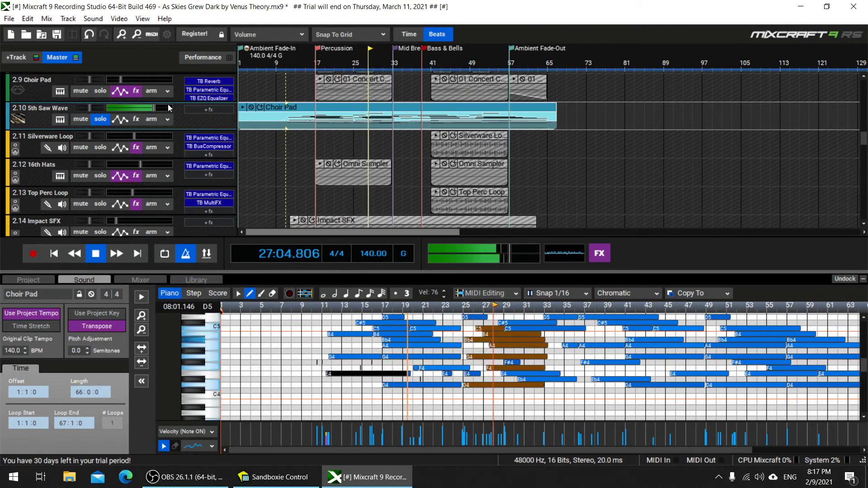
pyautogui.click(99, 256)
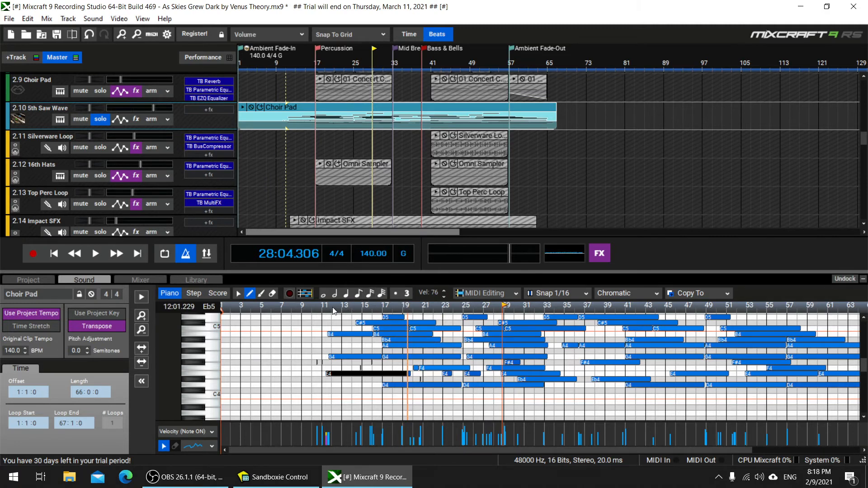
# Step: Choose to copy the notes to a track, and shift the Choir Pad clip to start at measure 11
pyautogui.click(689, 295)
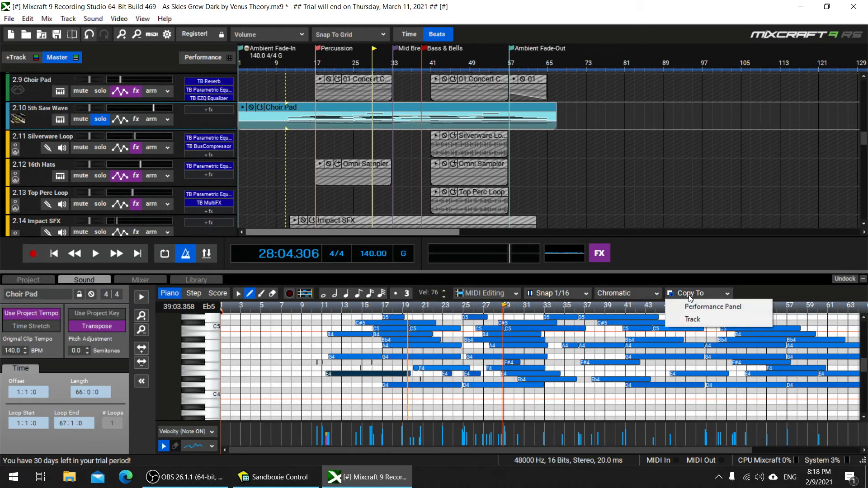
pyautogui.click(691, 320)
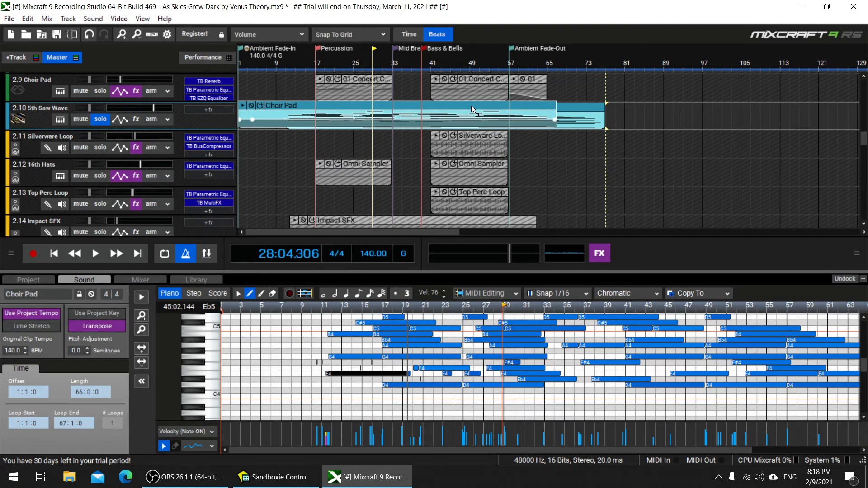
pyautogui.moveTo(471, 111); pyautogui.dragTo(536, 111)
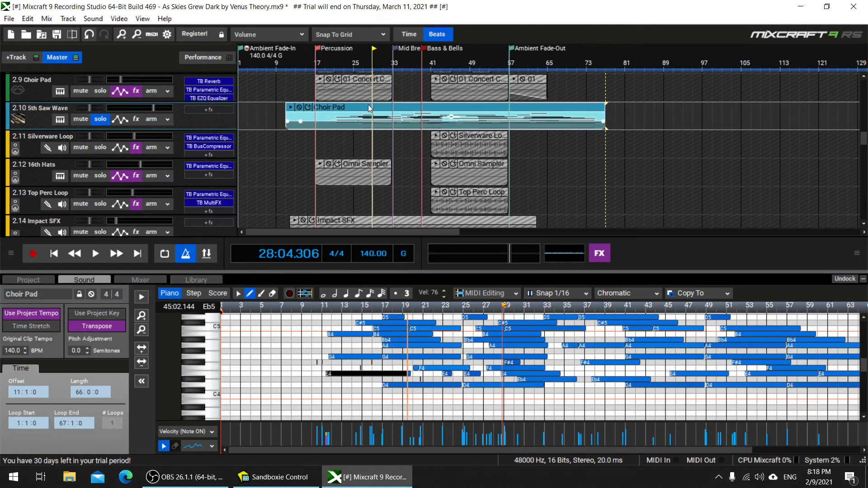
# Step: Extend the start of the Choir Pad clip back to measure 1
pyautogui.rightClick(341, 107)
pyautogui.moveTo(389, 139)
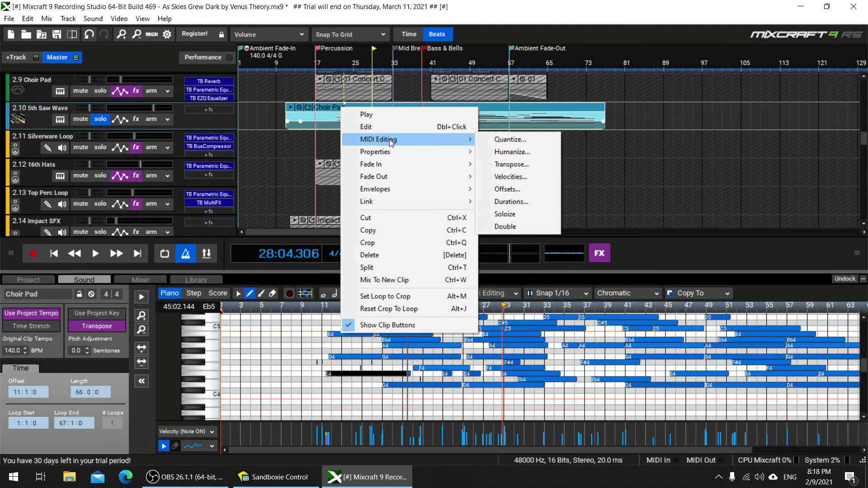
pyautogui.click(355, 171)
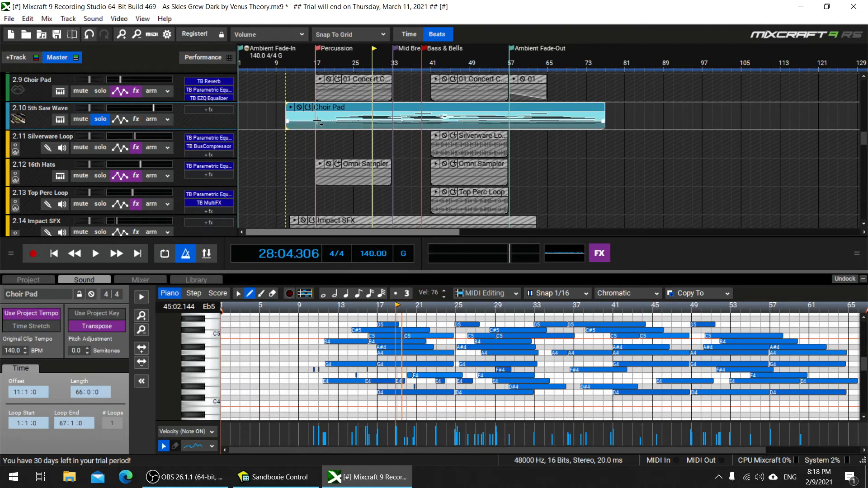
pyautogui.moveTo(289, 113); pyautogui.dragTo(203, 109)
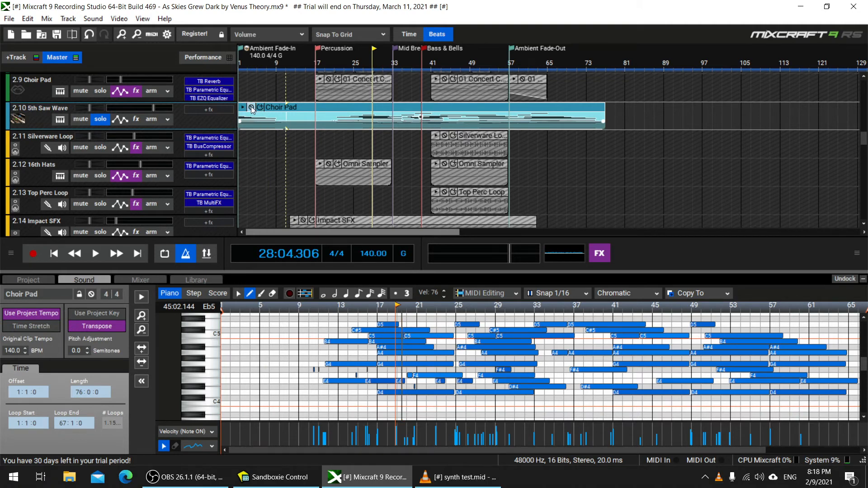
# Step: Try adding another loop repetition to the Choir Pad clip, and undo it
pyautogui.click(264, 111)
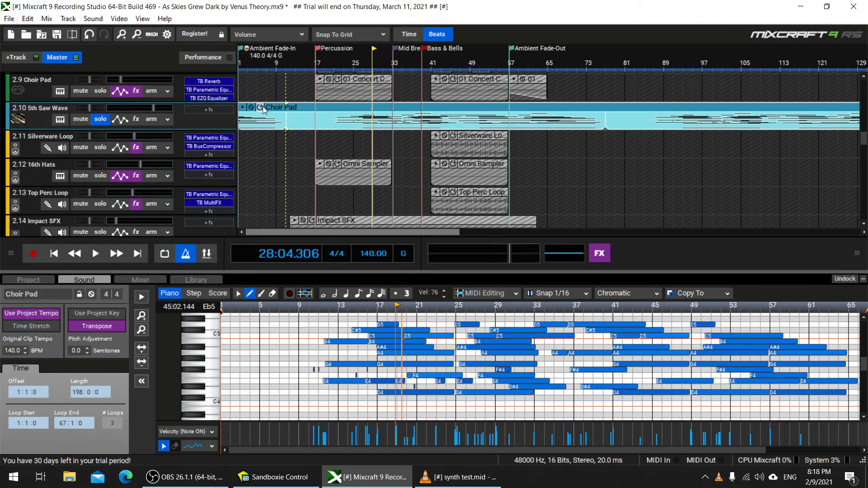
pyautogui.hotkey('ctrl', 'z')
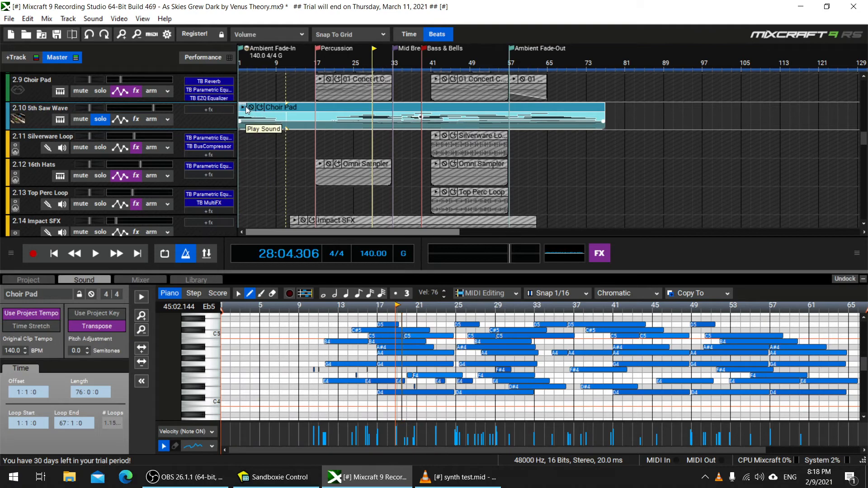
# Step: Review the Choir Pad clip's editing options, open it for editing, and examine the MIDI editing commands offered in the piano roll
pyautogui.rightClick(306, 120)
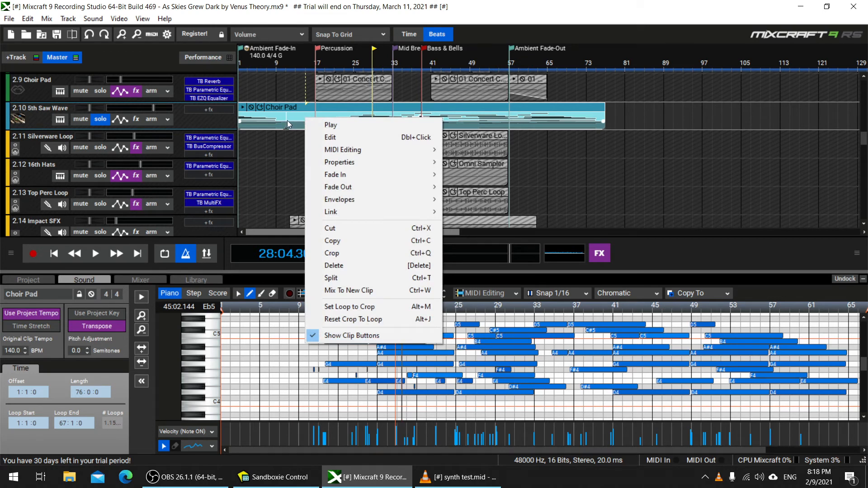
pyautogui.moveTo(363, 154)
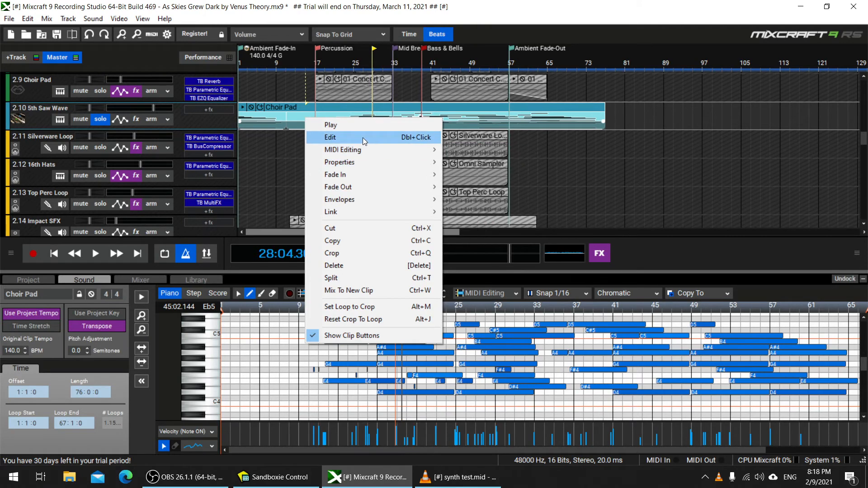
pyautogui.click(344, 137)
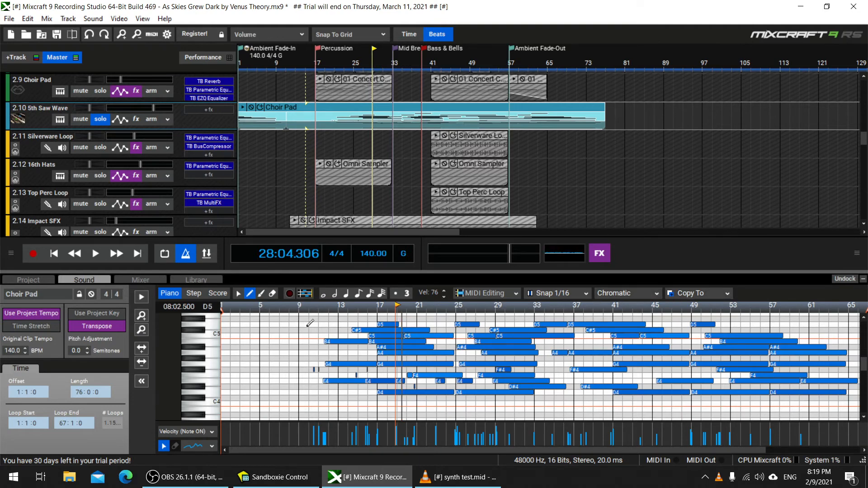
pyautogui.rightClick(559, 417)
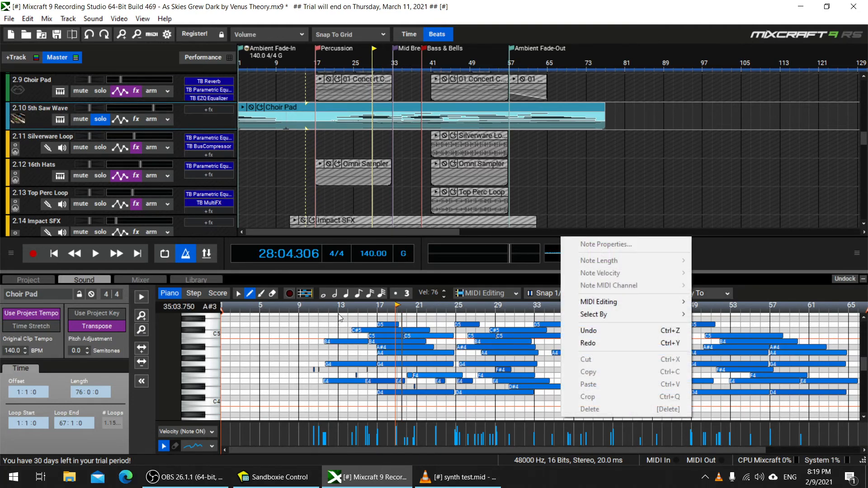
pyautogui.moveTo(620, 305)
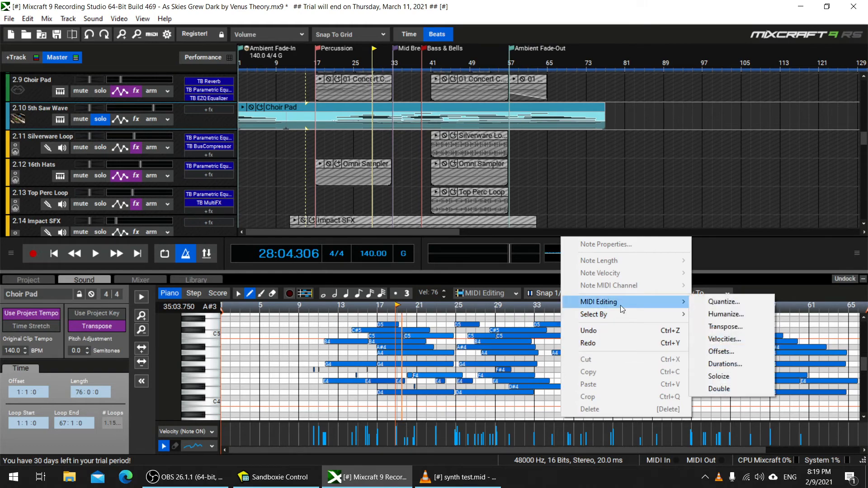
# Step: Look through the Choir Pad clip's Step and Score views and the Library, Mixer and Project sections, returning to the clip's piano roll
pyautogui.click(199, 294)
pyautogui.click(210, 293)
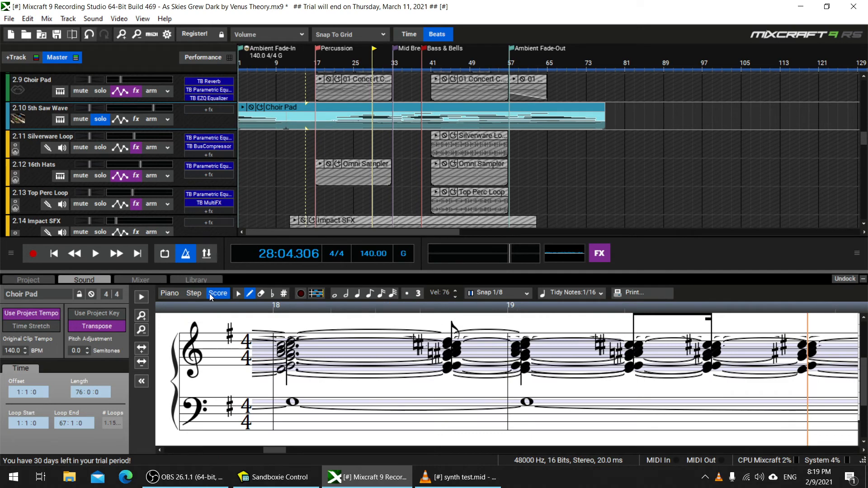
pyautogui.click(193, 294)
pyautogui.click(170, 294)
pyautogui.click(196, 281)
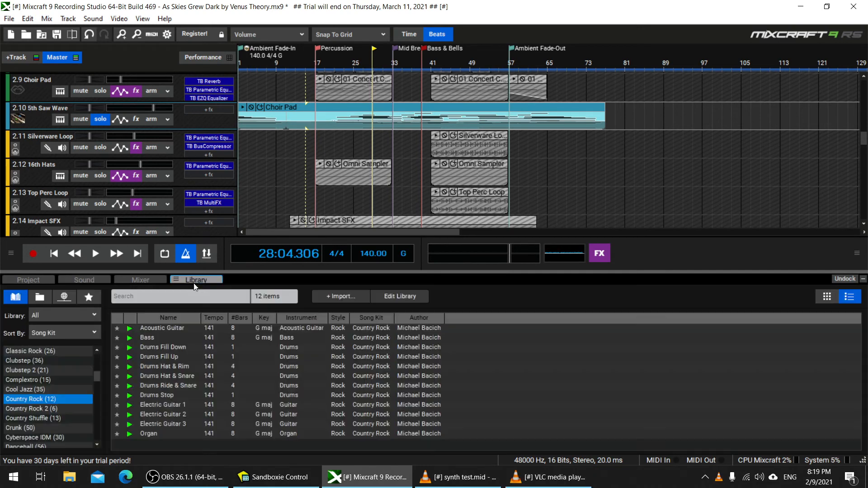
pyautogui.click(96, 278)
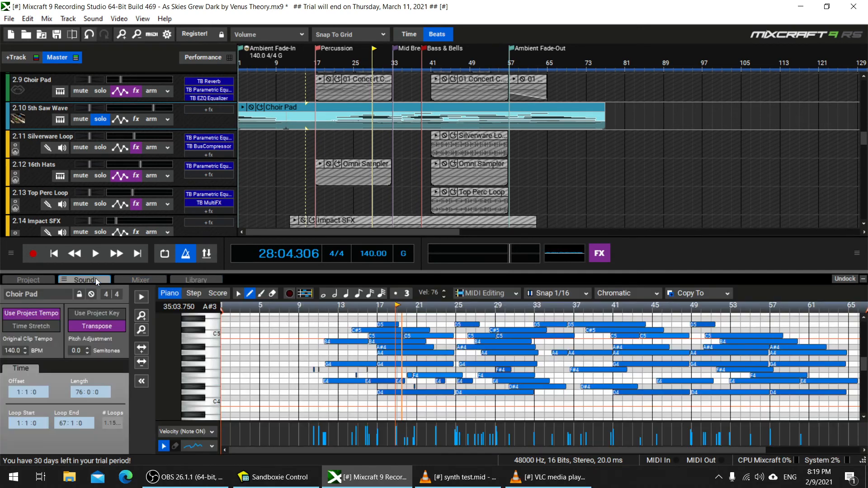
pyautogui.click(140, 279)
pyautogui.click(95, 278)
pyautogui.click(29, 280)
pyautogui.click(74, 277)
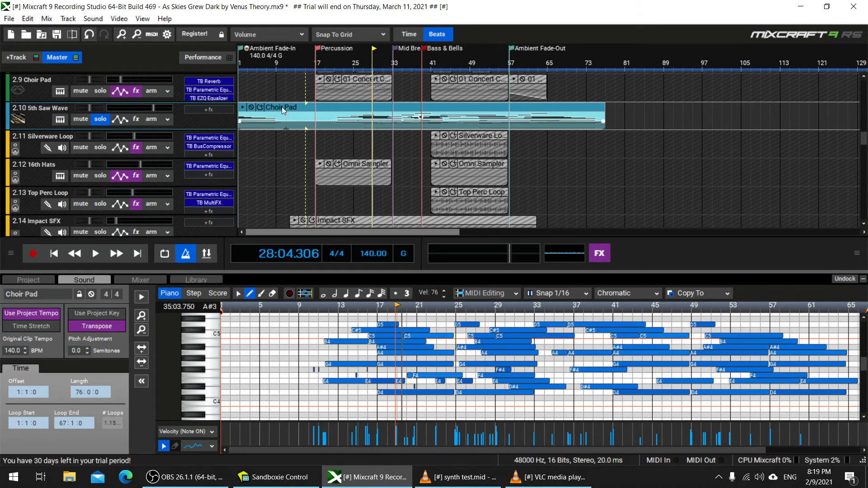
# Step: Separate the overlapping Choir Pad clips, delete the one starting at measure 11, and move the other to start at measure 7
pyautogui.moveTo(281, 107); pyautogui.dragTo(636, 120)
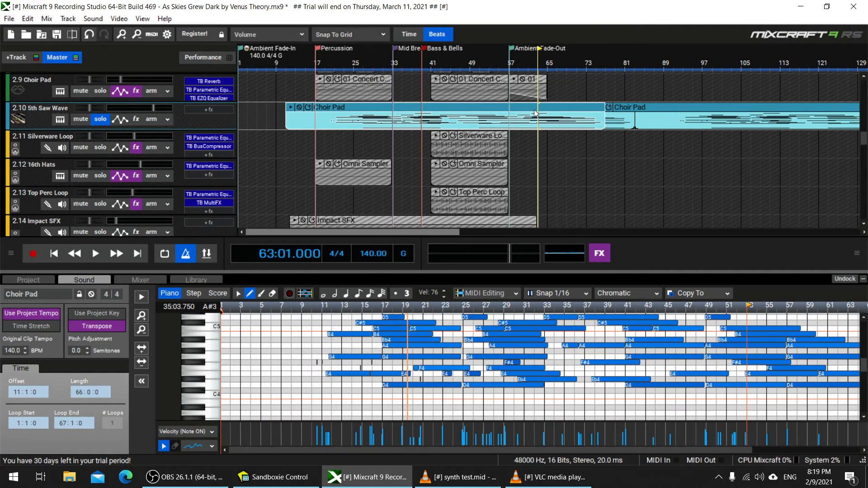
pyautogui.press('Delete')
pyautogui.moveTo(606, 109); pyautogui.dragTo(268, 109)
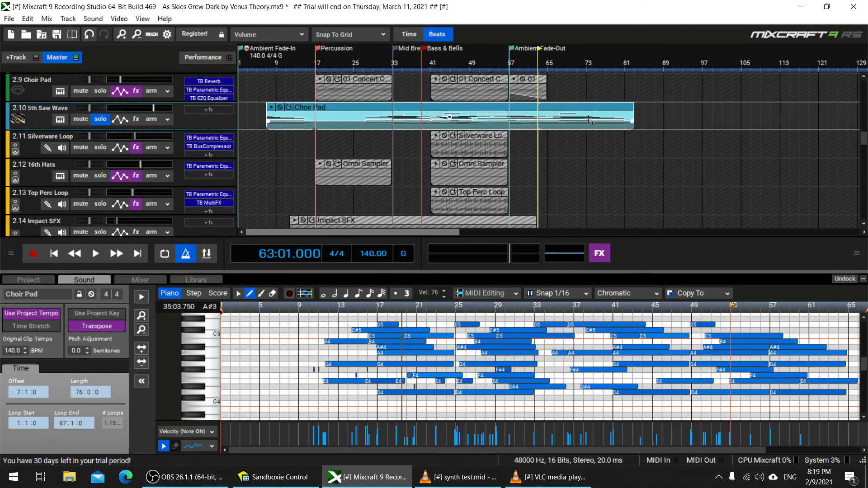
# Step: Crop the Choir Pad clip to the range from about measure 25 to its end, and trim its start to measure 27
pyautogui.moveTo(644, 120); pyautogui.dragTo(354, 120)
pyautogui.rightClick(369, 120)
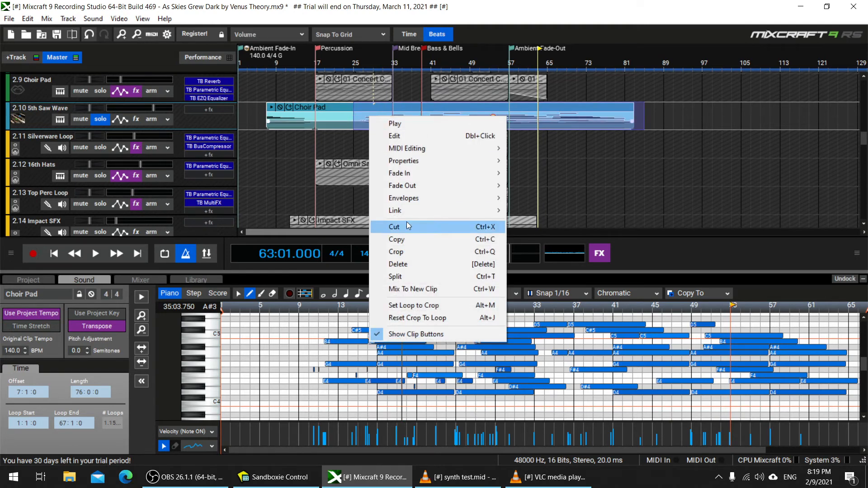
pyautogui.click(397, 252)
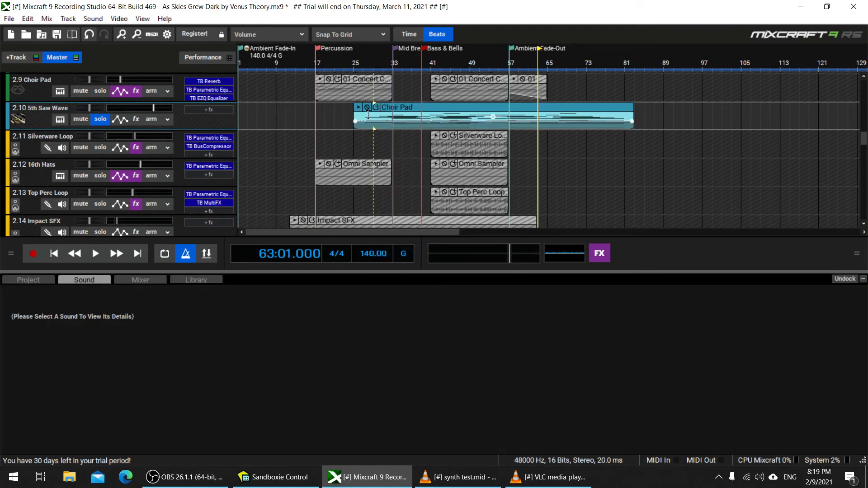
pyautogui.moveTo(356, 117)
pyautogui.mouseDown()
pyautogui.moveTo(233, 116)
pyautogui.moveTo(362, 118)
pyautogui.mouseUp()
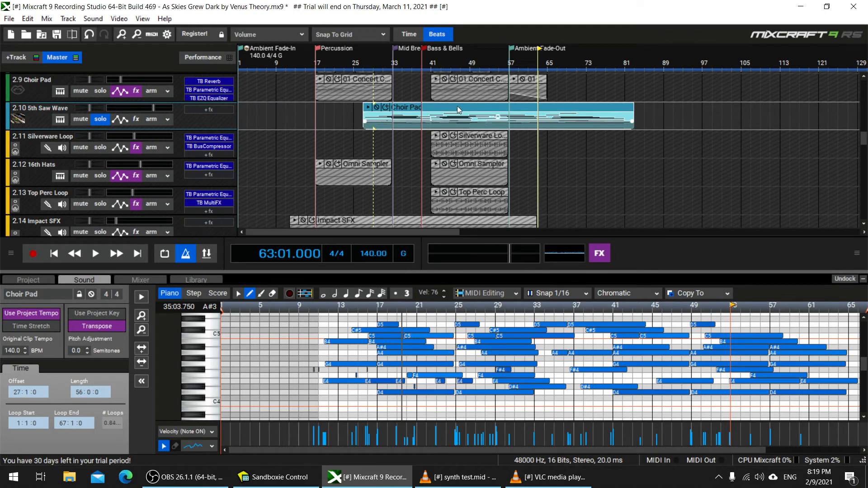
# Step: Try to crop the 5th Saw Wave track to a range from about measure 3 to past the Choir Pad clip's end
pyautogui.click(292, 114)
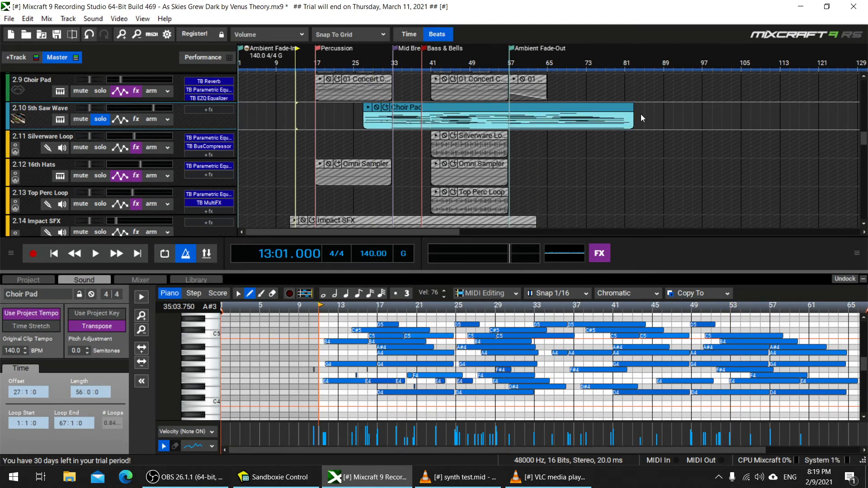
pyautogui.moveTo(641, 114); pyautogui.dragTo(249, 113)
pyautogui.rightClick(248, 112)
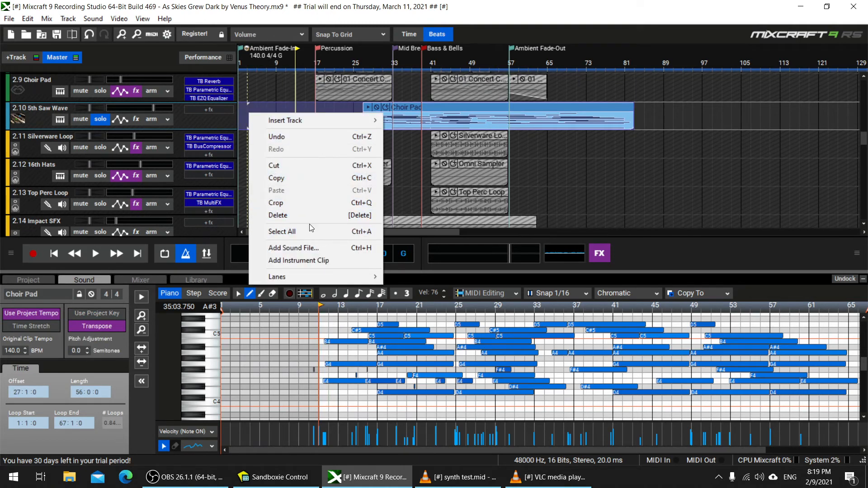
pyautogui.click(302, 204)
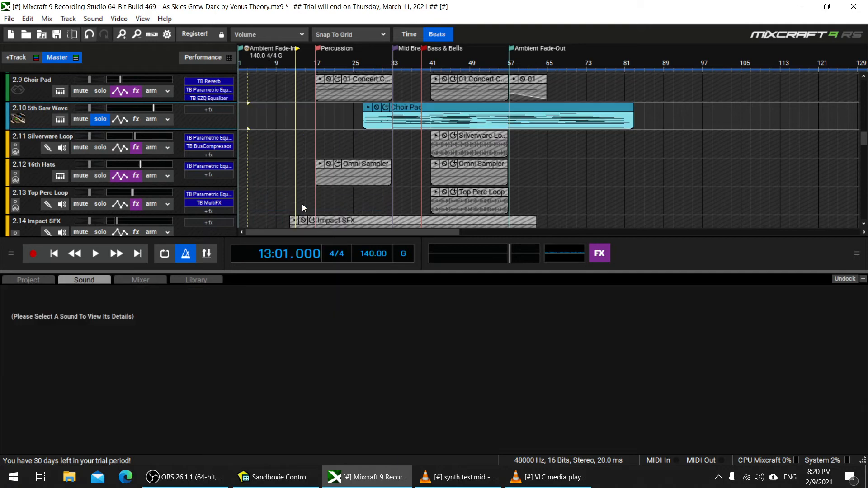
# Step: Select from measure 1 through the Choir Pad clip's end, and start saving as a MIDI file, saving the project changes first
pyautogui.click(259, 114)
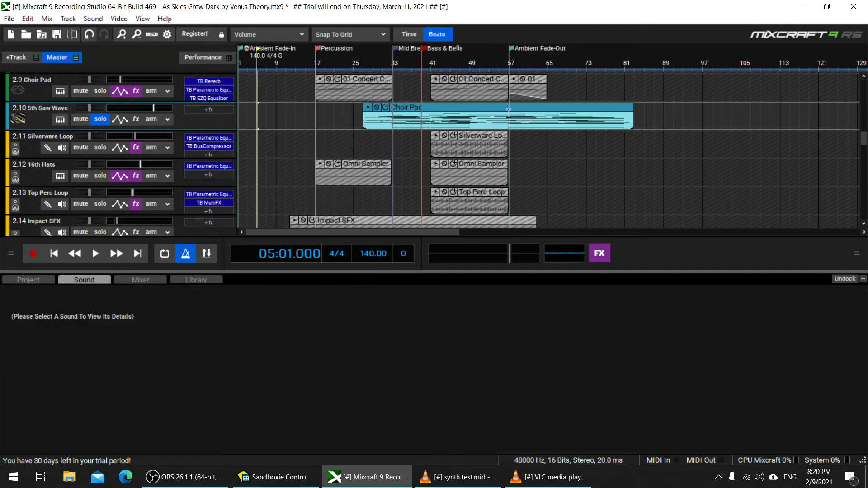
pyautogui.moveTo(630, 111); pyautogui.dragTo(210, 110)
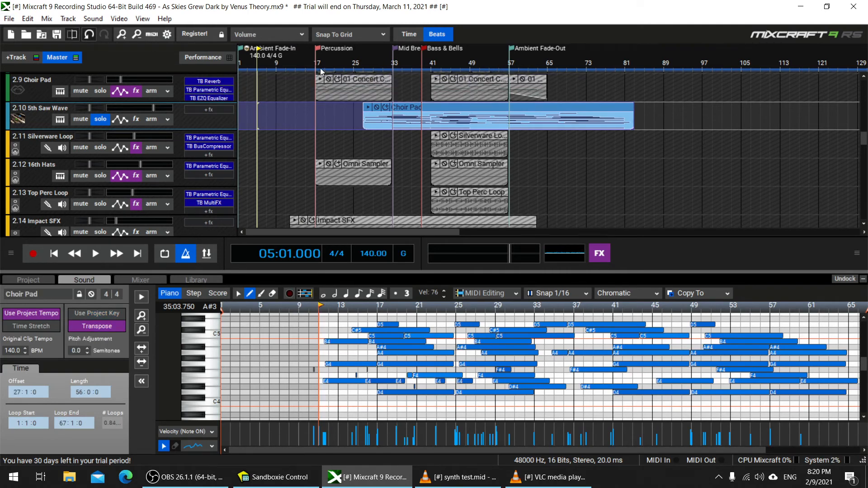
pyautogui.click(9, 18)
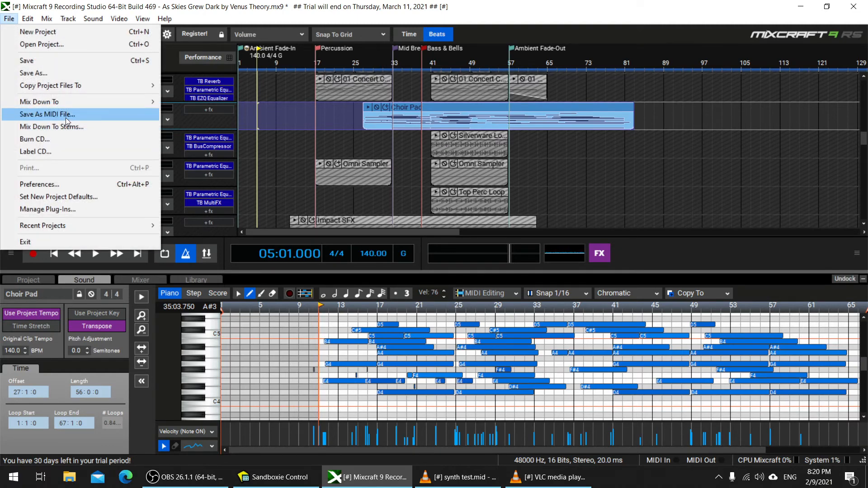
pyautogui.click(67, 121)
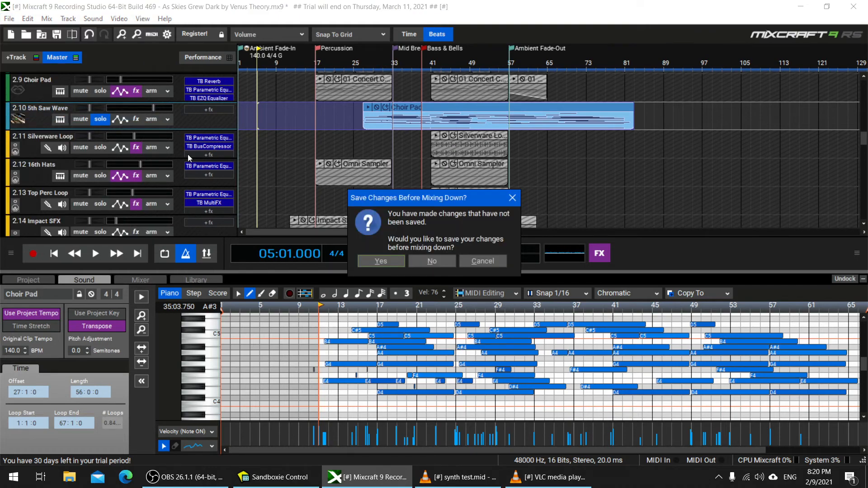
pyautogui.click(373, 258)
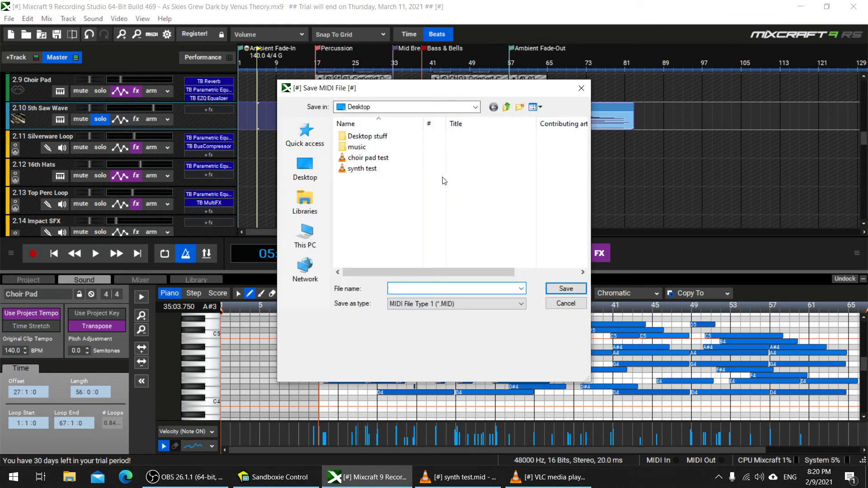
# Step: Save the MIDI Type 1 file to the Desktop as "synth test 2" and recover it from the sandbox to the same folder
pyautogui.click(372, 168)
pyautogui.click(447, 289)
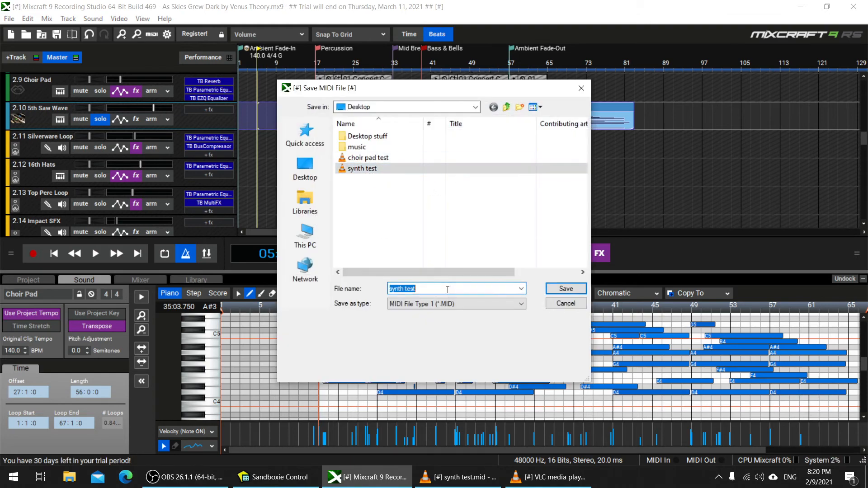
pyautogui.press('End')
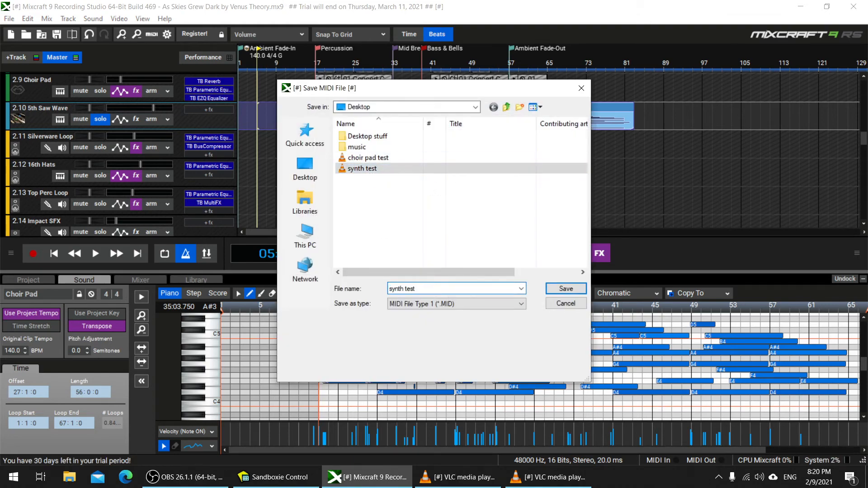
pyautogui.write('2')
pyautogui.click(553, 284)
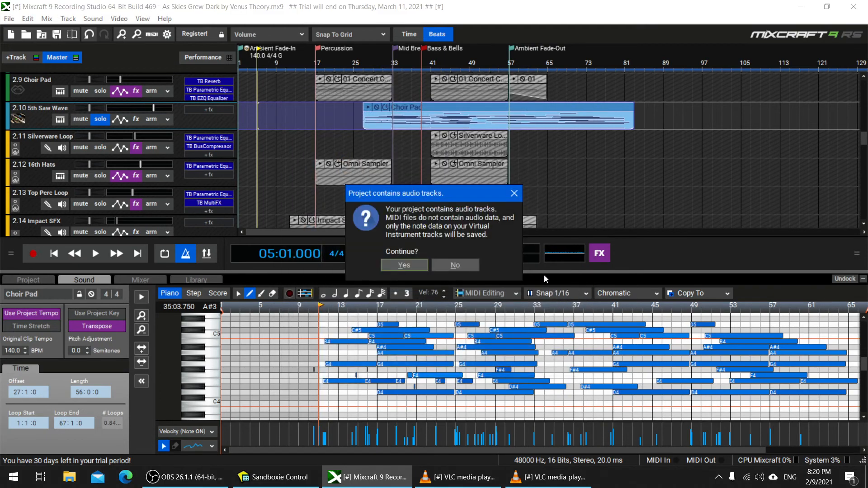
pyautogui.click(429, 262)
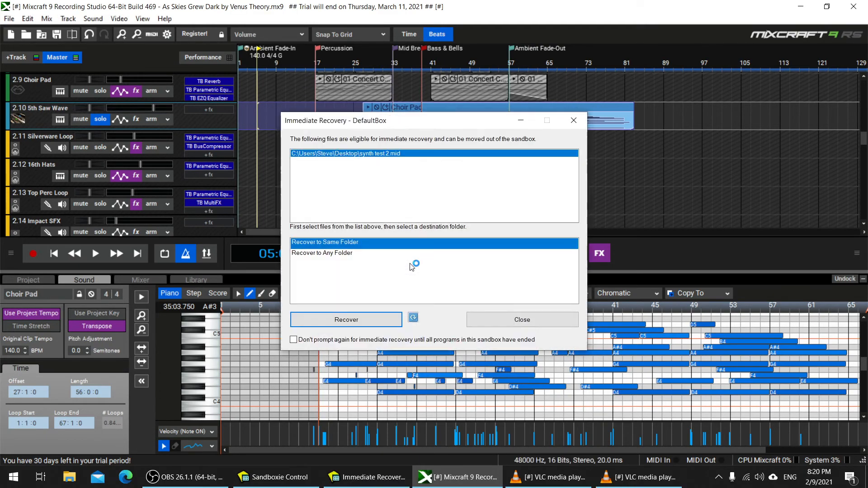
pyautogui.click(370, 321)
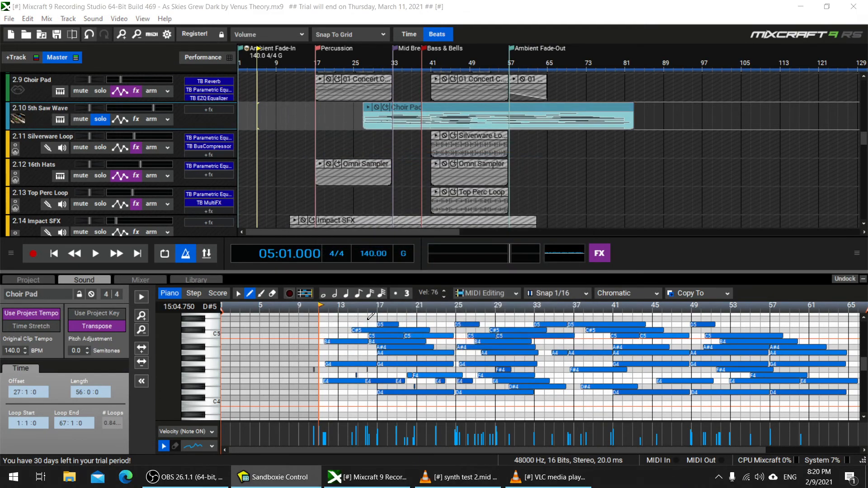
# Step: Insert a virtual instrument track above the 5th Saw Wave track
pyautogui.rightClick(189, 120)
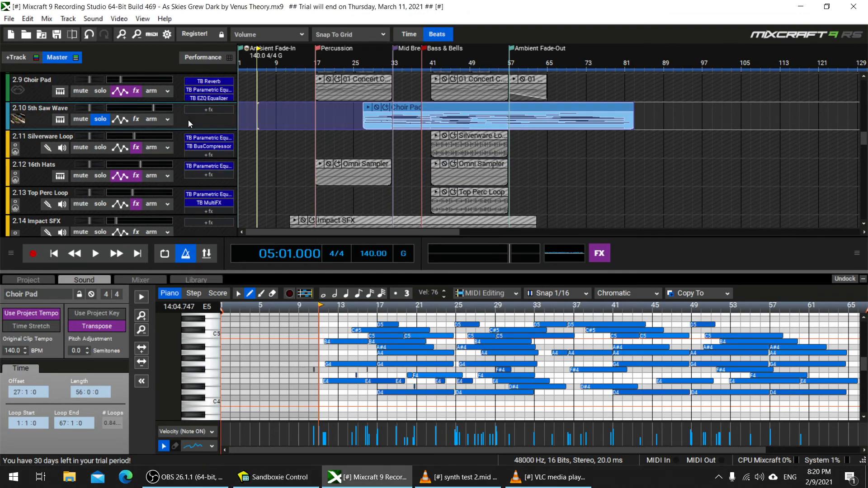
pyautogui.moveTo(209, 131)
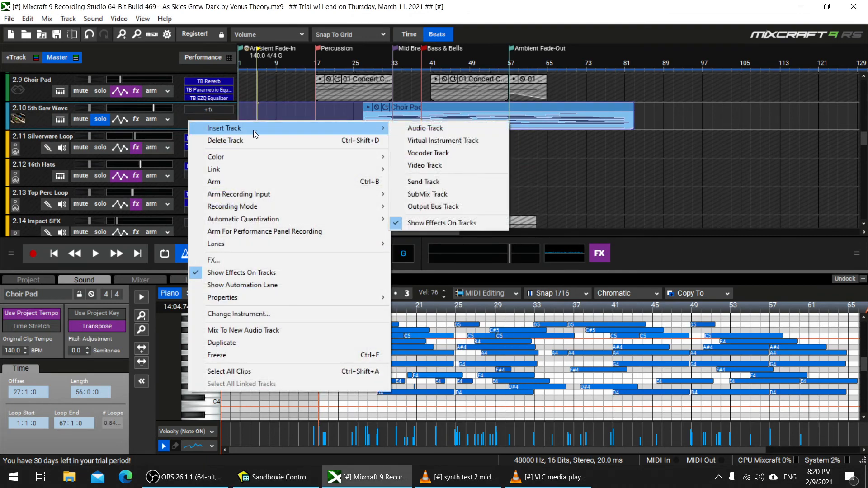
pyautogui.click(445, 142)
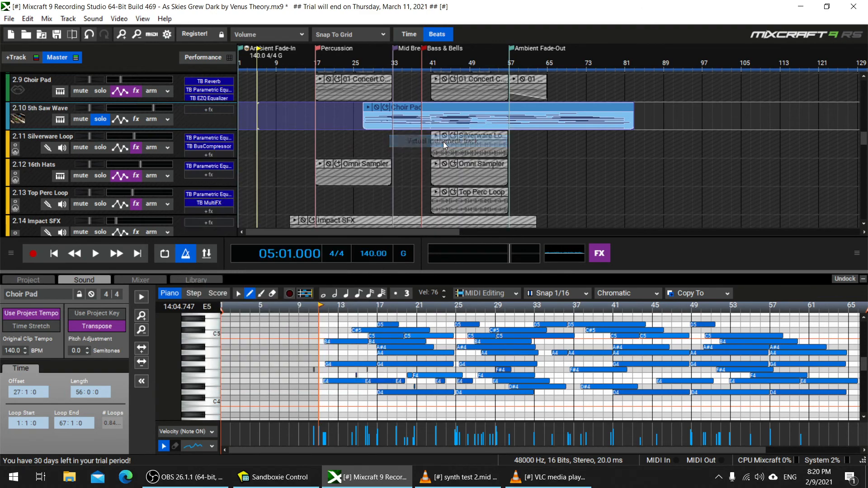
pyautogui.scroll(-2, 170, 189)
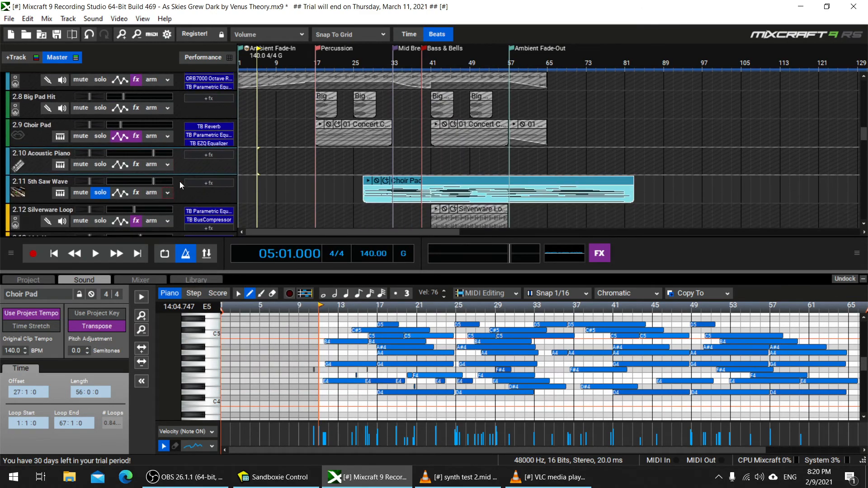
# Step: Shrink the window to reveal the desktop, collapse the details area, and import "synth test 2" onto the Acoustic Piano track at about measure 7
pyautogui.moveTo(210, 14); pyautogui.dragTo(345, 64)
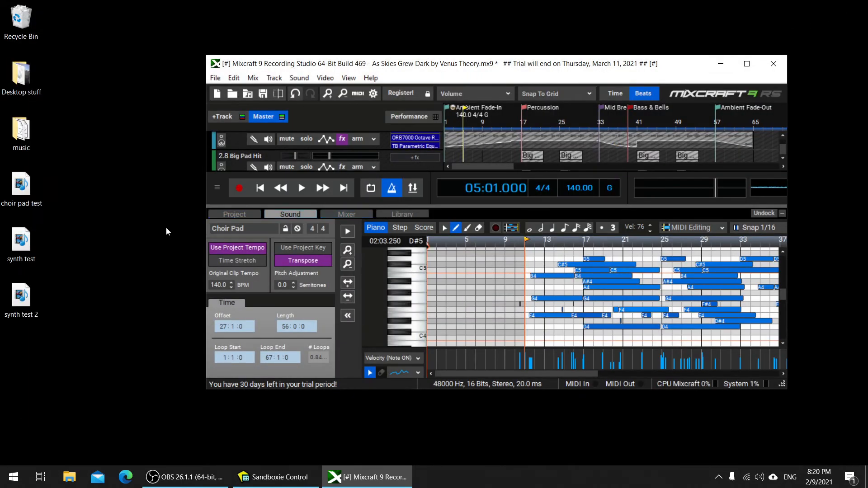
pyautogui.moveTo(24, 295); pyautogui.dragTo(420, 213)
pyautogui.moveTo(457, 159); pyautogui.dragTo(65, 345)
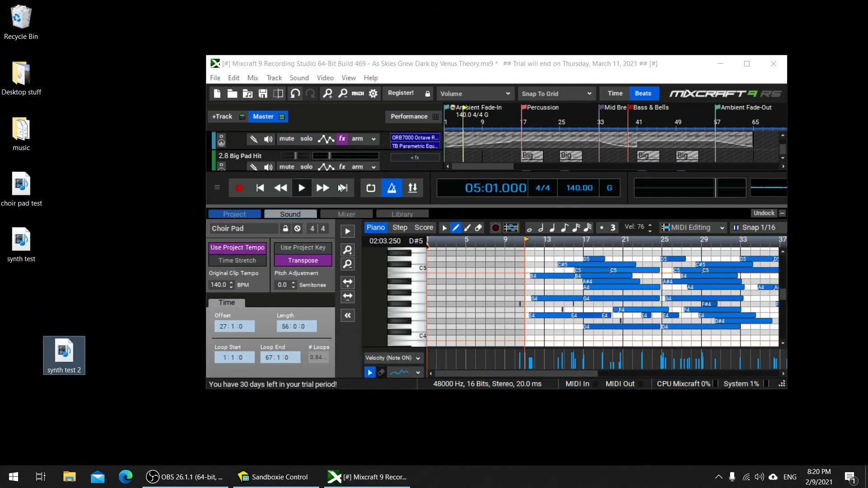
pyautogui.click(780, 214)
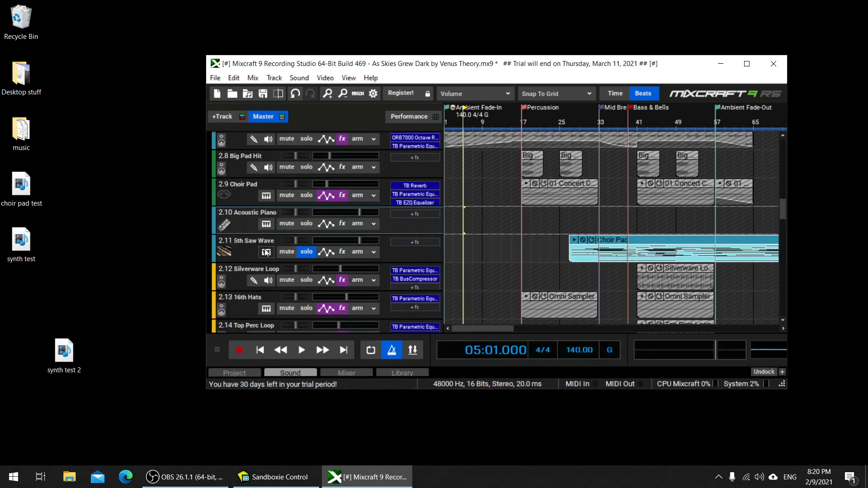
pyautogui.moveTo(64, 368); pyautogui.dragTo(476, 220)
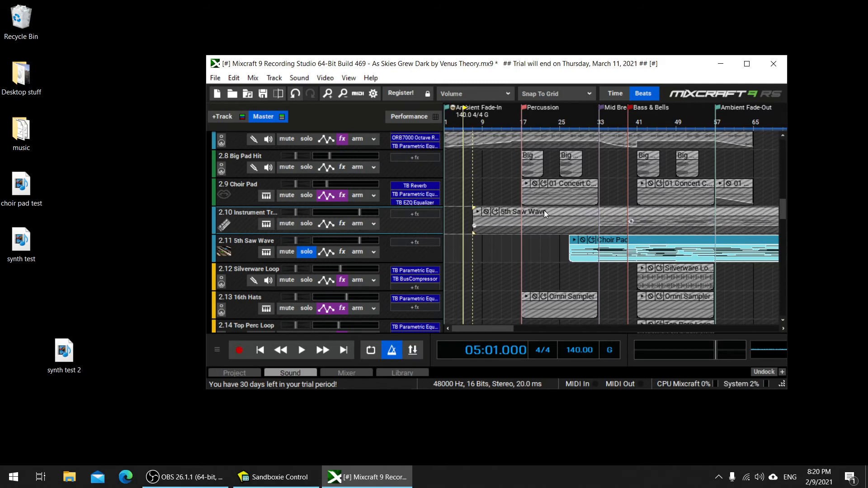
# Step: Move the imported 5th Saw Wave clip on track 2.10 to measure 1 and maximize the window
pyautogui.moveTo(544, 210); pyautogui.dragTo(509, 213)
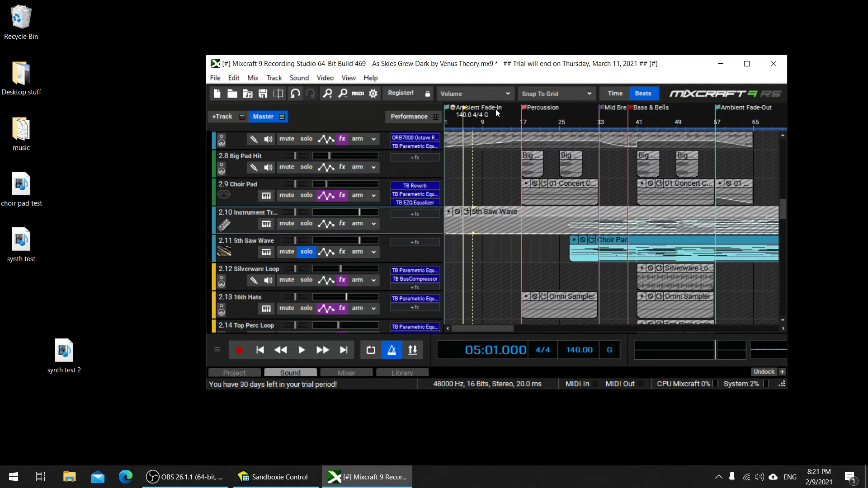
pyautogui.doubleClick(506, 67)
pyautogui.click(506, 67)
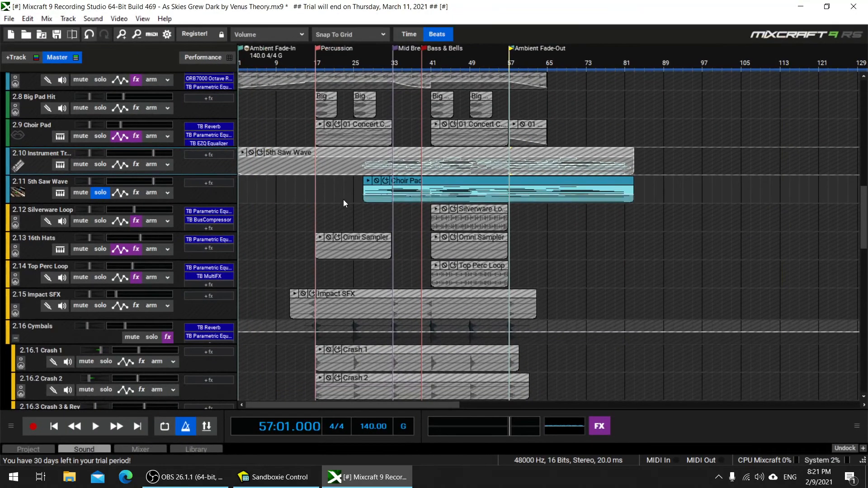
# Step: Switch solo from the 5th Saw Wave track to instrument track 2.10 and play a few measures from measure 31
pyautogui.click(286, 199)
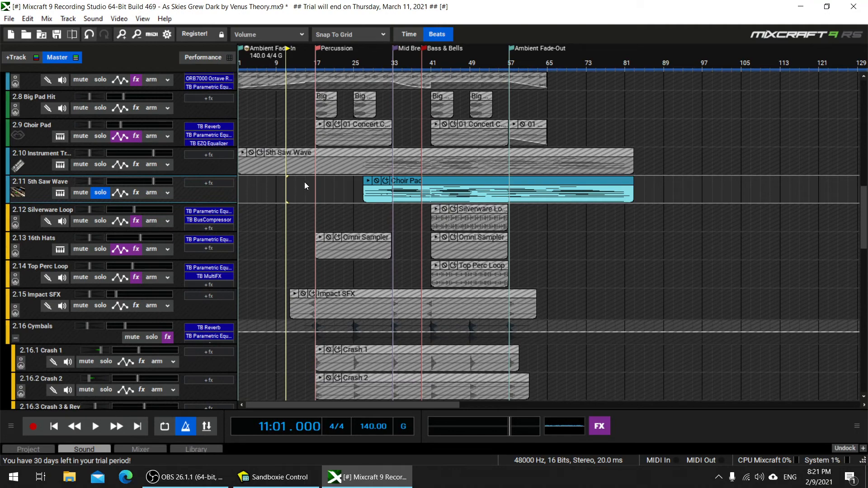
pyautogui.click(416, 65)
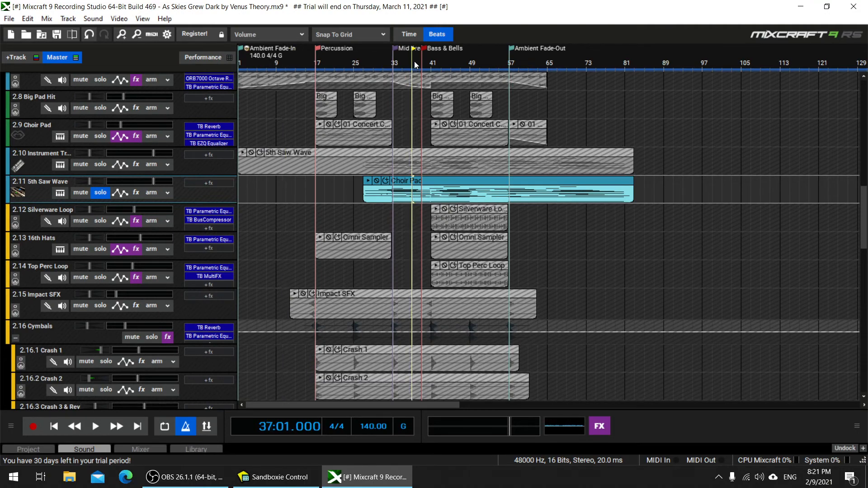
pyautogui.click(385, 65)
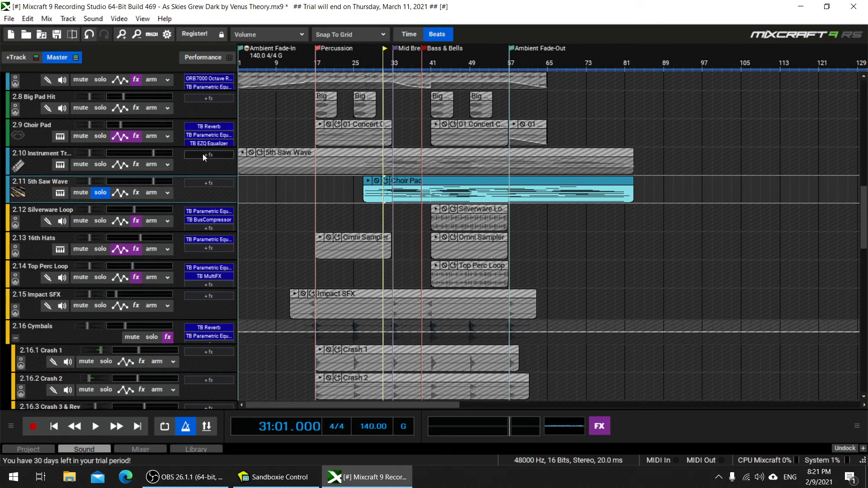
pyautogui.click(100, 193)
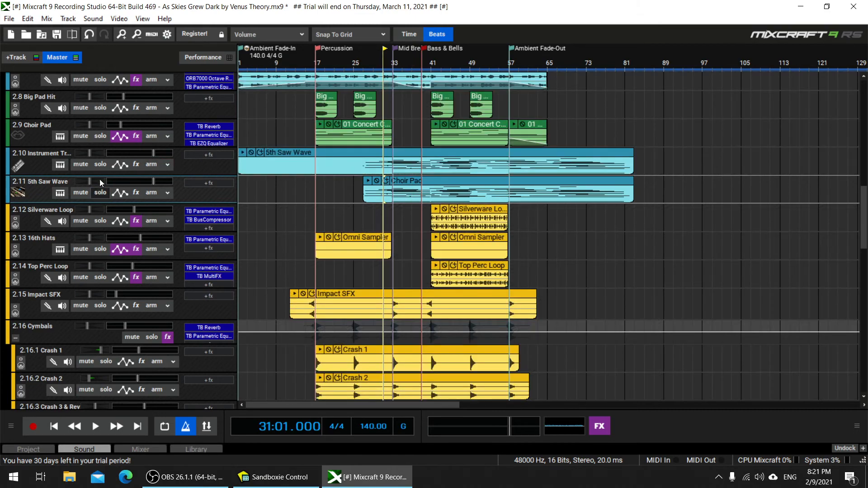
pyautogui.click(99, 165)
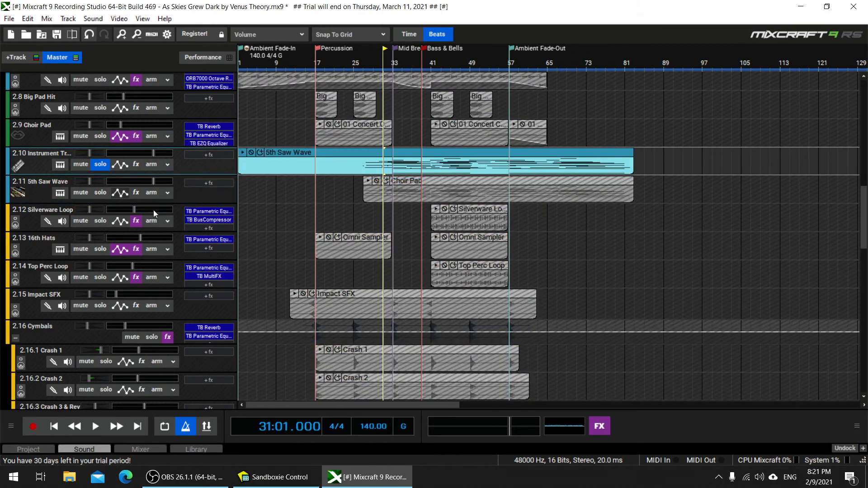
pyautogui.click(106, 426)
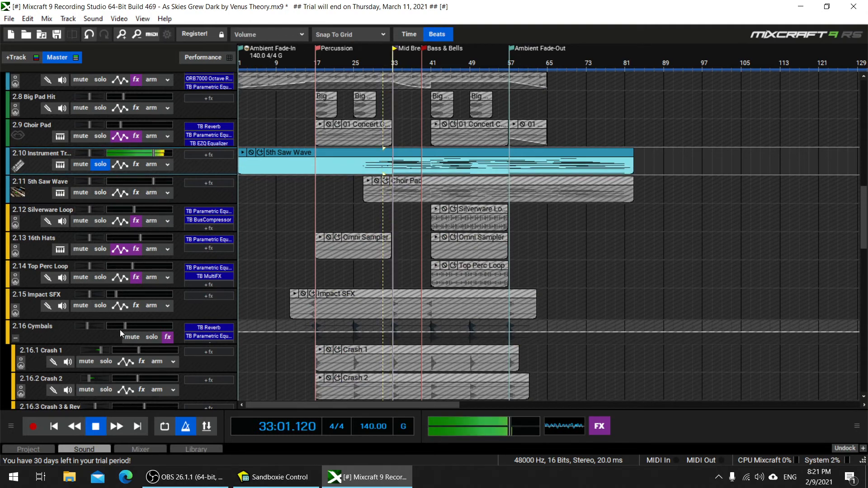
pyautogui.click(95, 427)
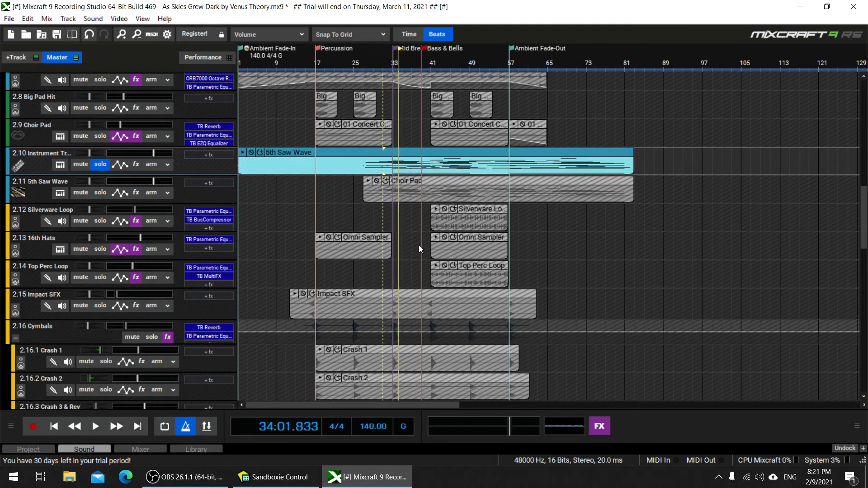
# Step: Select a time range on track 2.10 from about measure 13 to about measure 99, past the clip's end
pyautogui.click(295, 195)
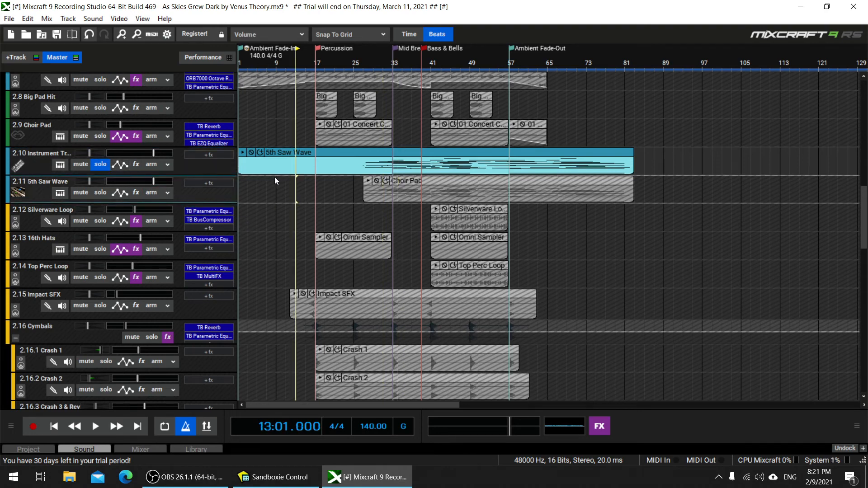
pyautogui.click(276, 194)
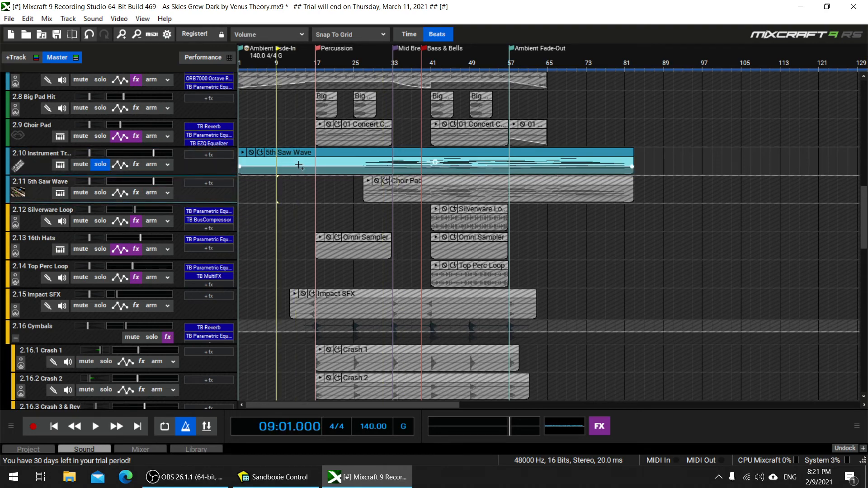
pyautogui.moveTo(299, 161); pyautogui.dragTo(635, 163)
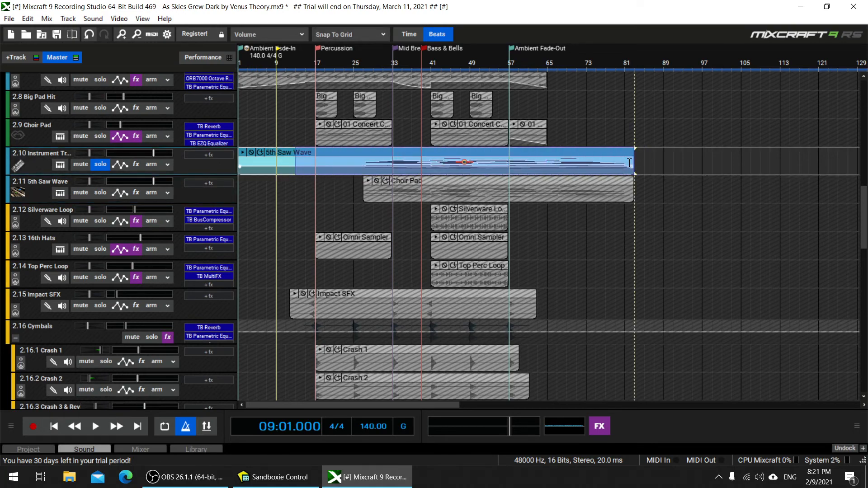
pyautogui.click(377, 220)
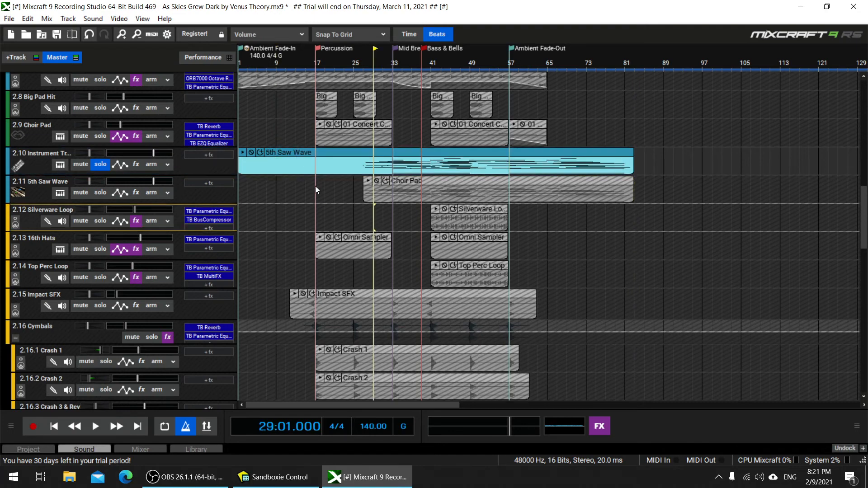
pyautogui.moveTo(292, 163); pyautogui.dragTo(708, 162)
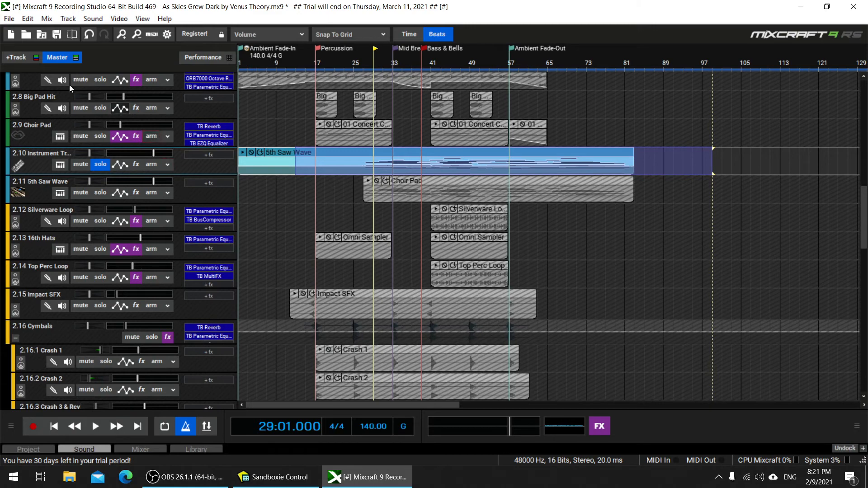
# Step: Save the selection to the Desktop as a MIDI Type 1 file named "synth test 3", saving the project changes first
pyautogui.click(10, 19)
pyautogui.moveTo(56, 102)
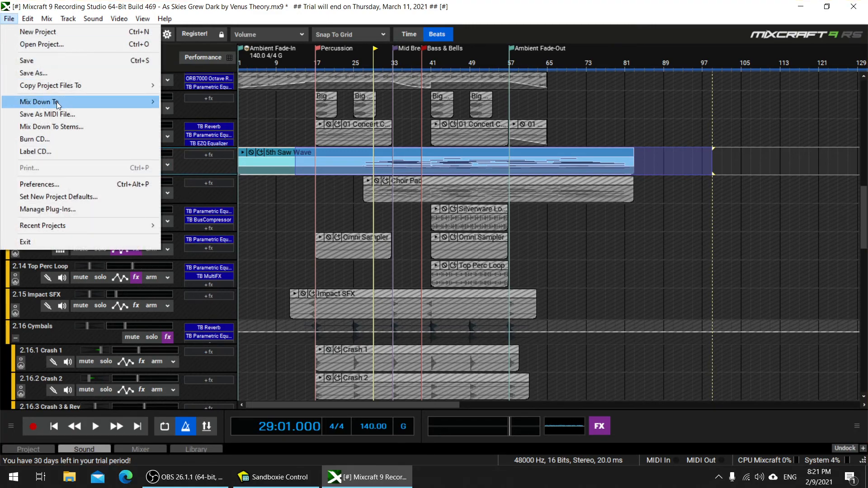
pyautogui.click(232, 181)
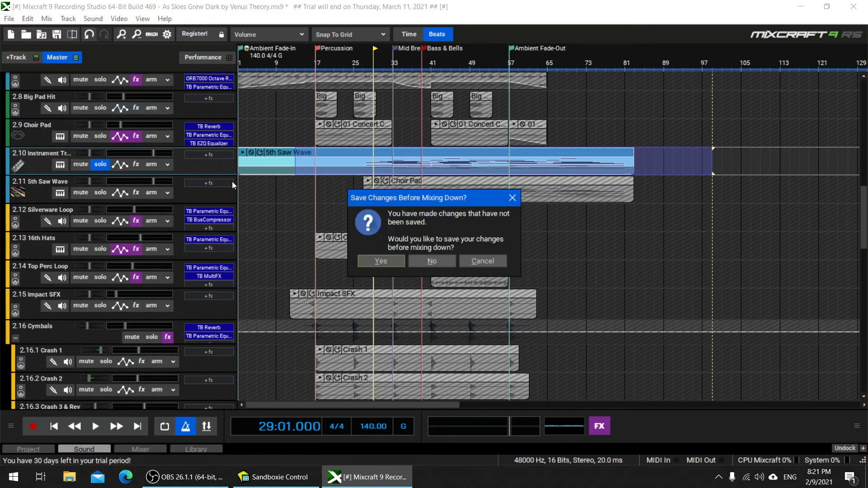
pyautogui.click(390, 261)
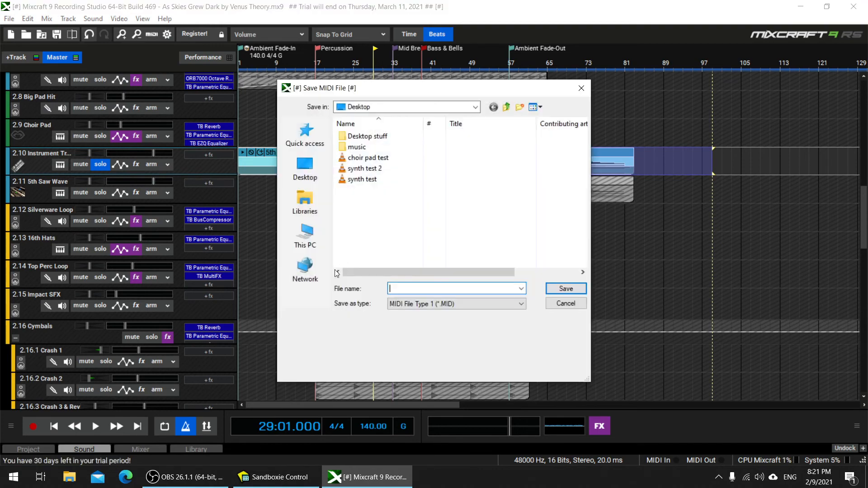
pyautogui.click(365, 169)
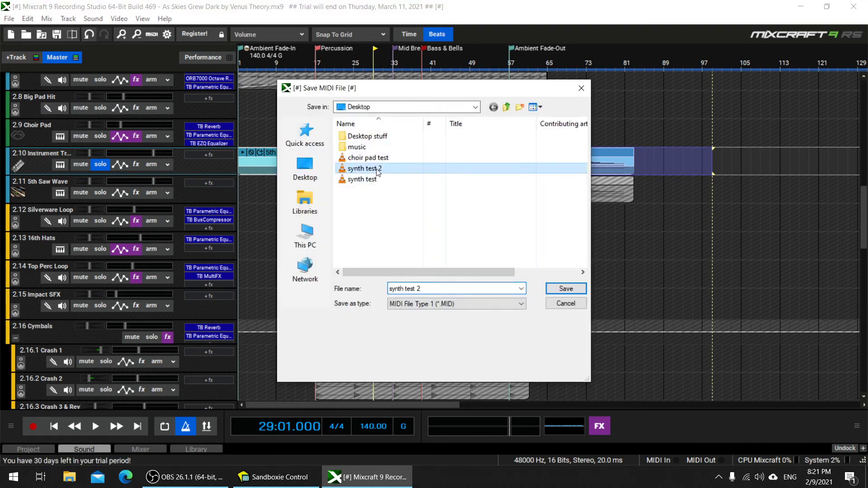
pyautogui.click(434, 288)
pyautogui.click(435, 289)
pyautogui.press('BackSpace')
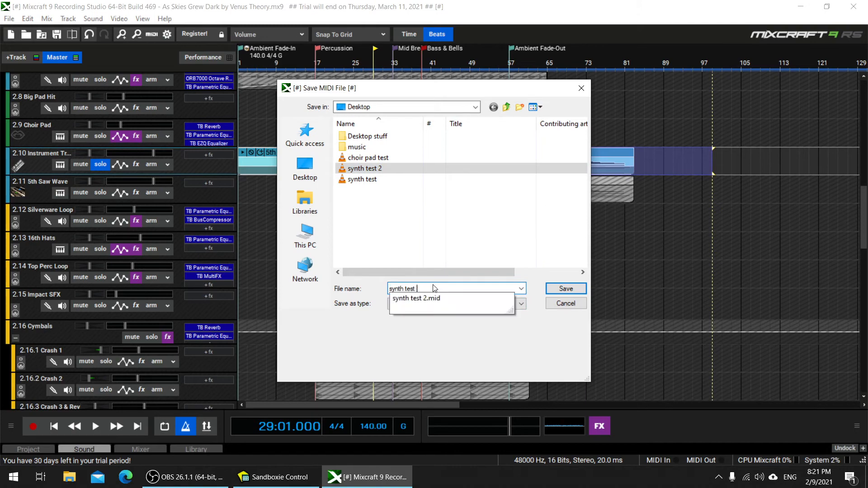
pyautogui.write('4')
pyautogui.press('Return')
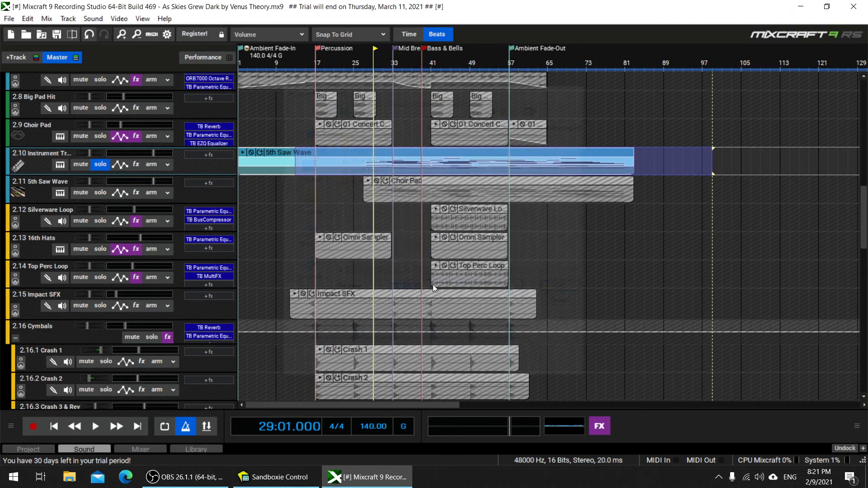
# Step: Recover "synth test 3" from the sandbox to the same folder, leaving further recovery prompts enabled
pyautogui.click(404, 268)
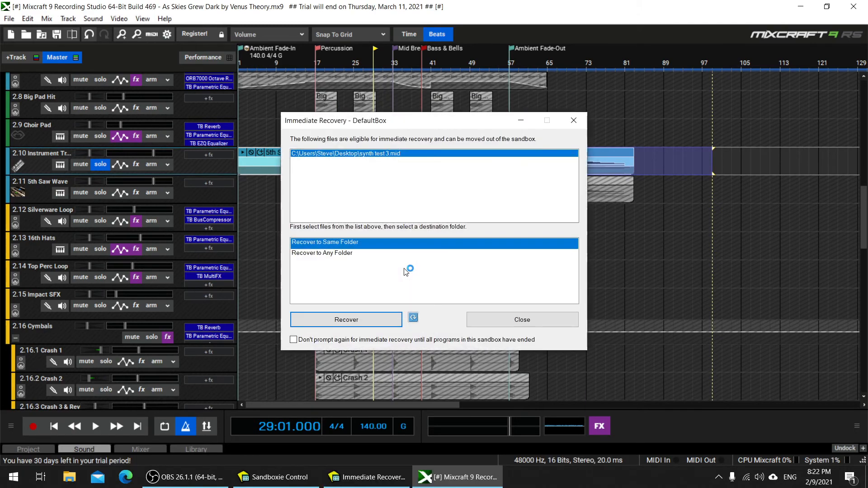
pyautogui.click(362, 342)
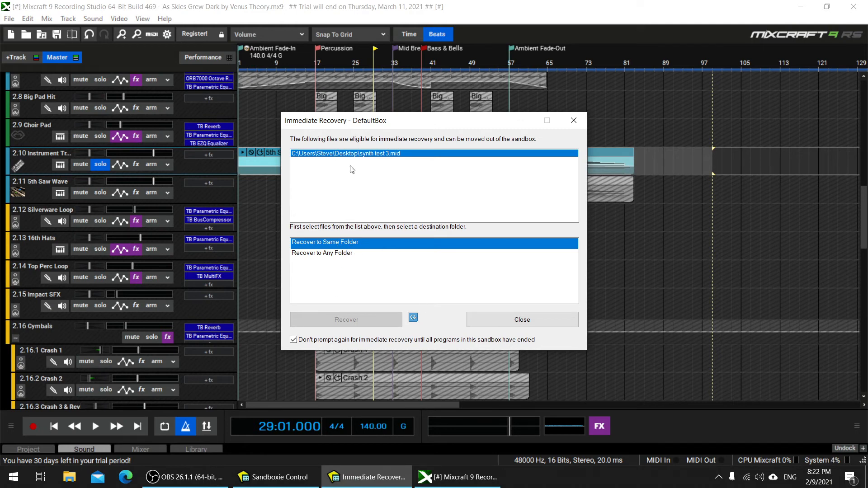
pyautogui.click(323, 255)
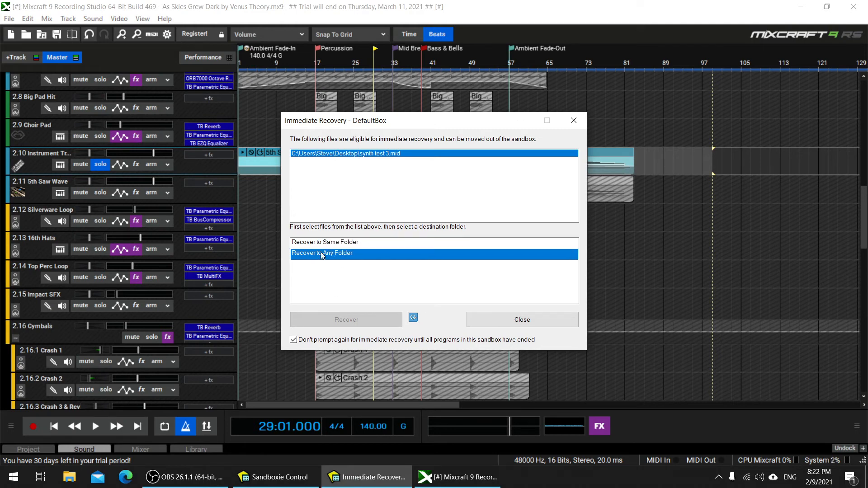
pyautogui.click(323, 243)
pyautogui.click(314, 341)
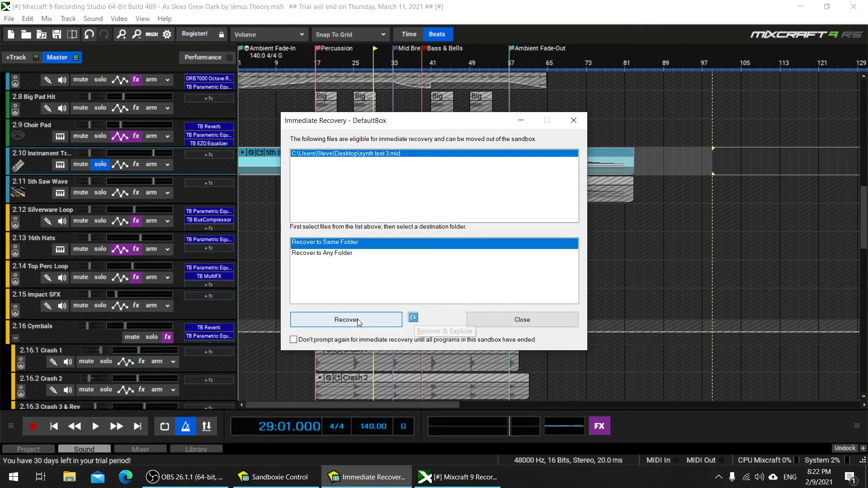
pyautogui.click(386, 319)
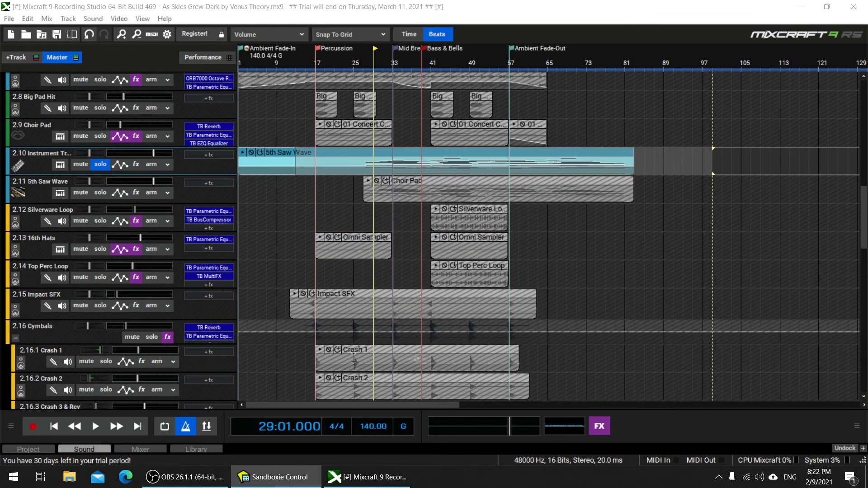
# Step: Shrink the window to reveal the desktop and insert a virtual instrument track below the 5th Saw Wave track
pyautogui.doubleClick(344, 11)
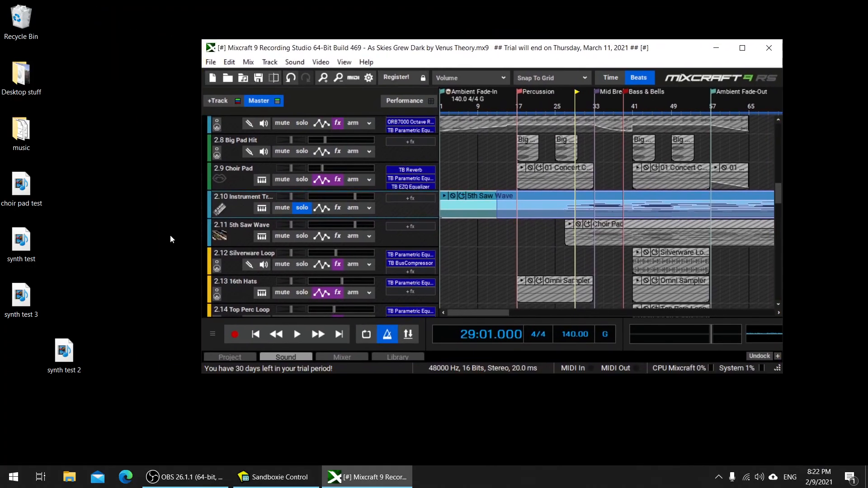
pyautogui.hscroll(5, 529, 257)
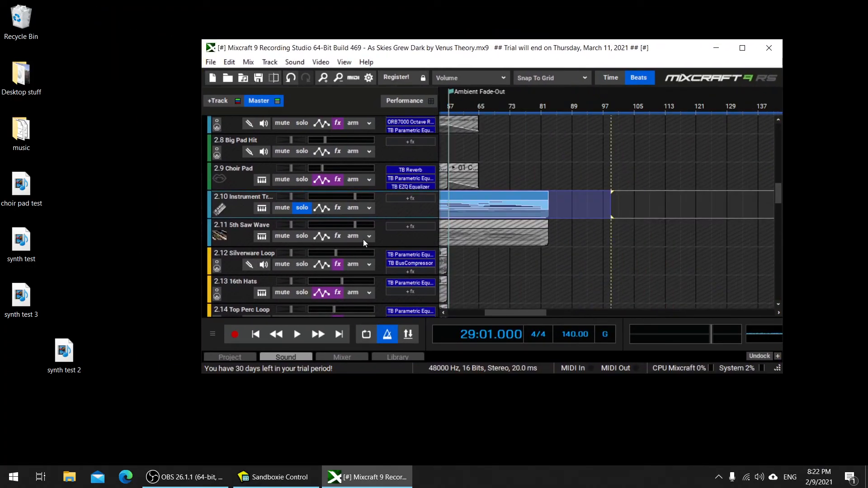
pyautogui.rightClick(232, 254)
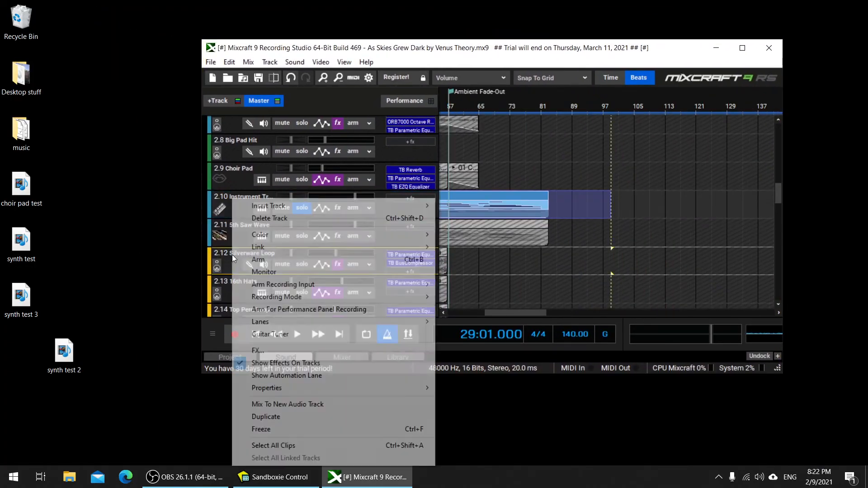
pyautogui.moveTo(311, 209)
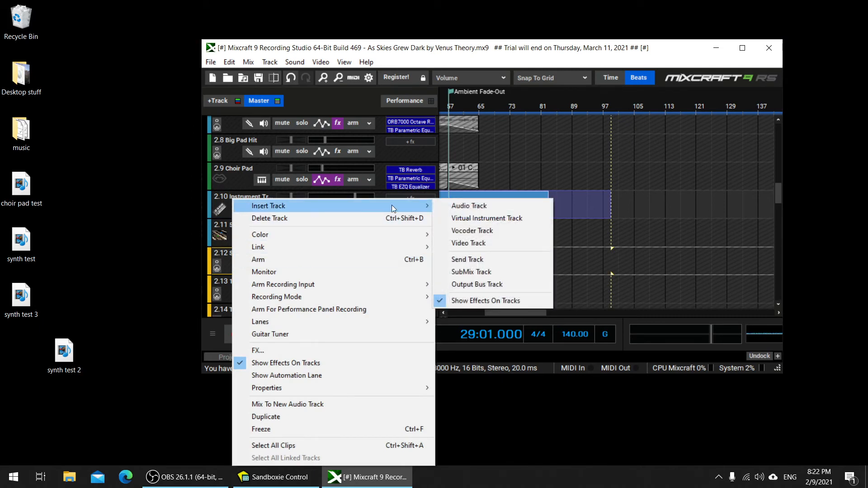
pyautogui.click(475, 220)
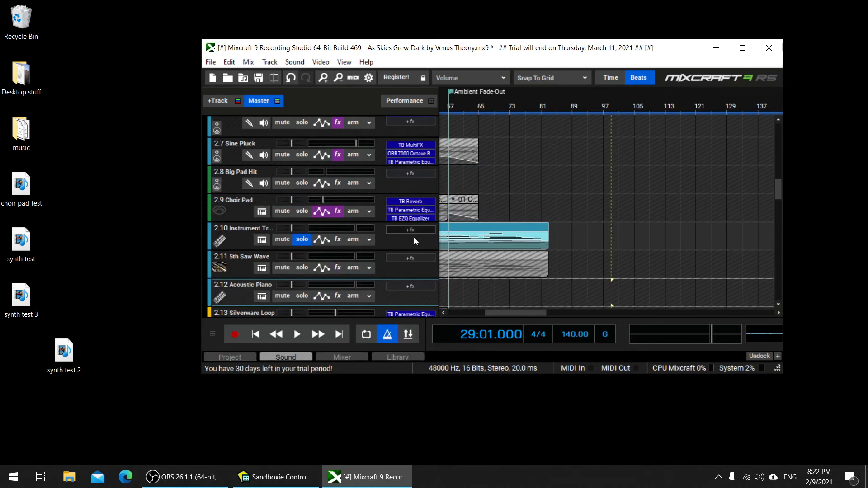
pyautogui.doubleClick(236, 288)
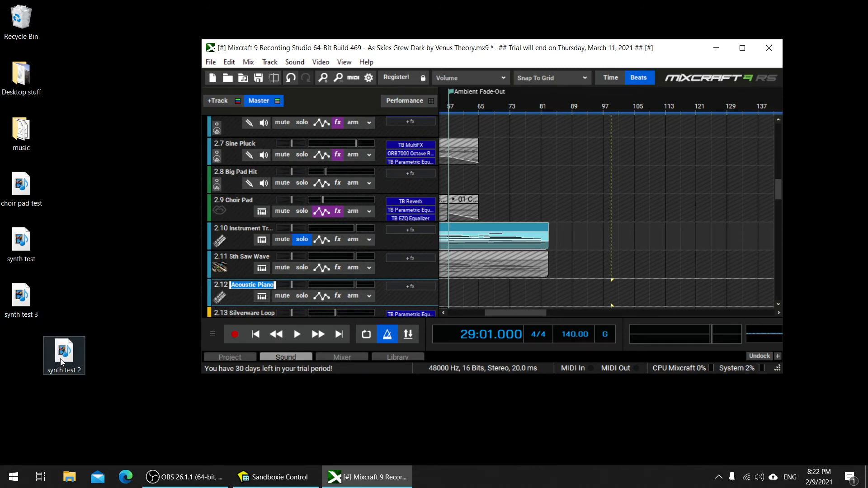
# Step: Import "synth test 3" from the desktop onto the Acoustic Piano track at measure 57 and move its clip to measure 1
pyautogui.moveTo(28, 311); pyautogui.dragTo(240, 321)
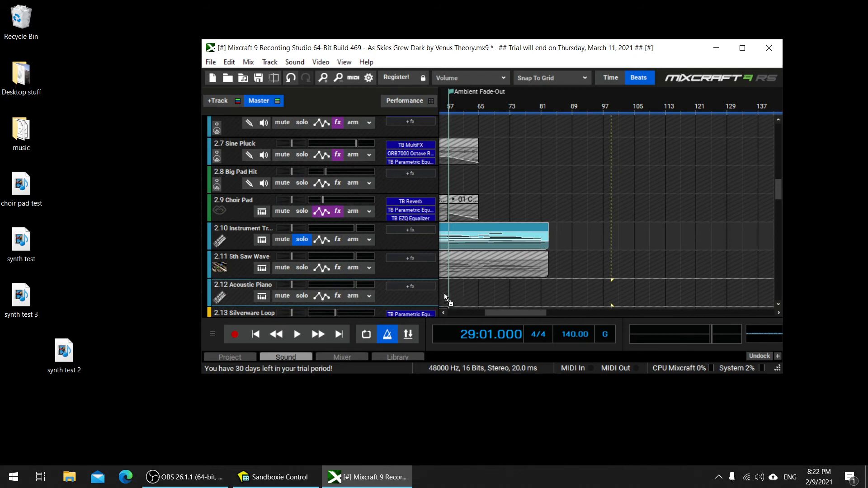
pyautogui.moveTo(444, 293); pyautogui.dragTo(444, 293)
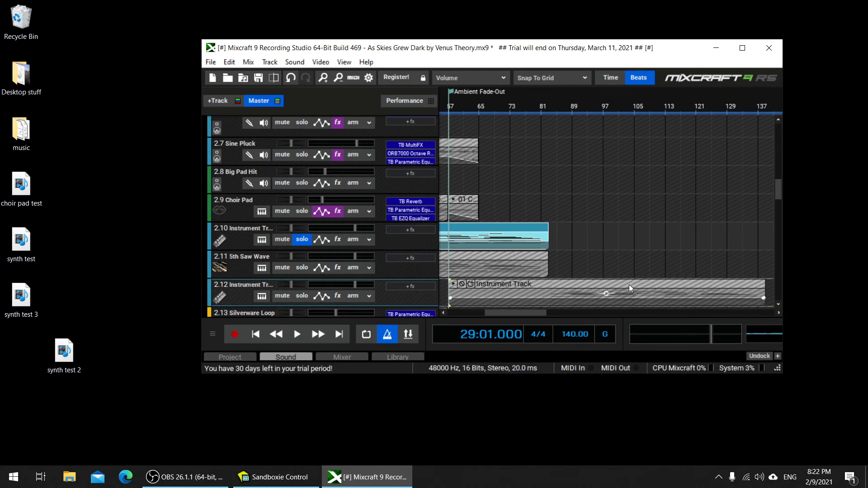
pyautogui.click(422, 283)
pyautogui.click(703, 284)
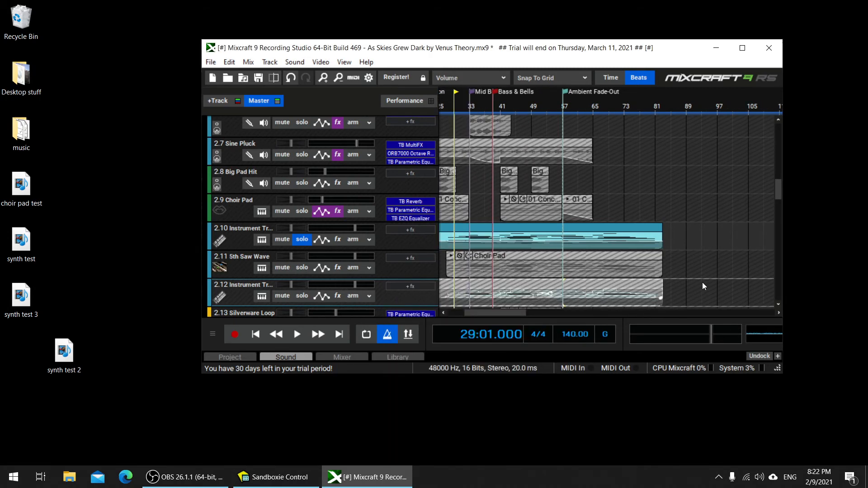
pyautogui.moveTo(522, 313); pyautogui.dragTo(458, 309)
pyautogui.moveTo(525, 284); pyautogui.dragTo(503, 287)
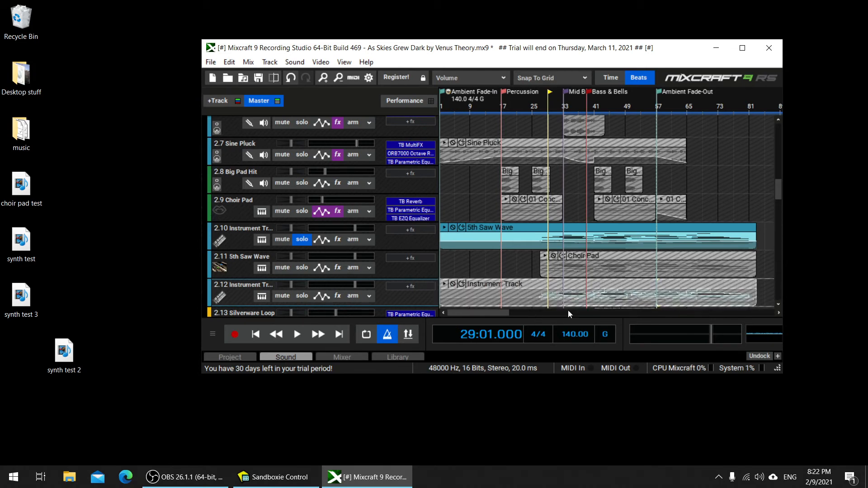
# Step: Compare the length and note content of the reimported Instrument Track clip with the 5th Saw Wave and Choir Pad clips across the timeline
pyautogui.scroll(-1, 543, 292)
pyautogui.scroll(1, 525, 290)
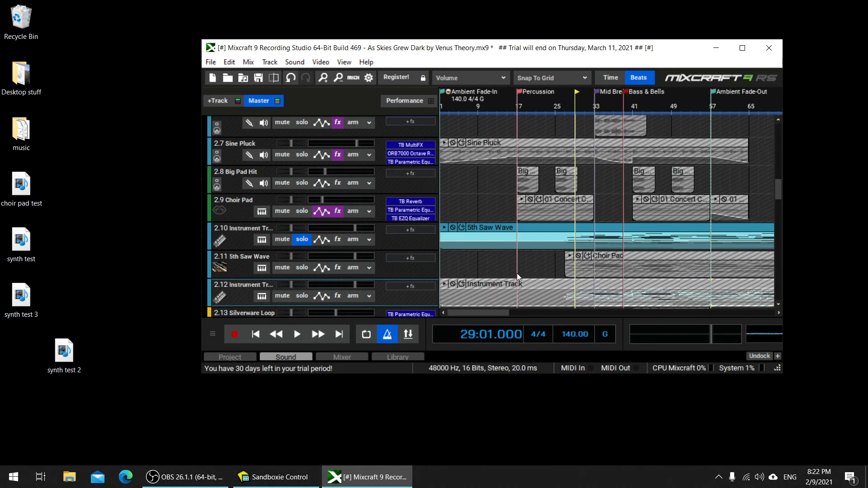
pyautogui.scroll(-1, 407, 280)
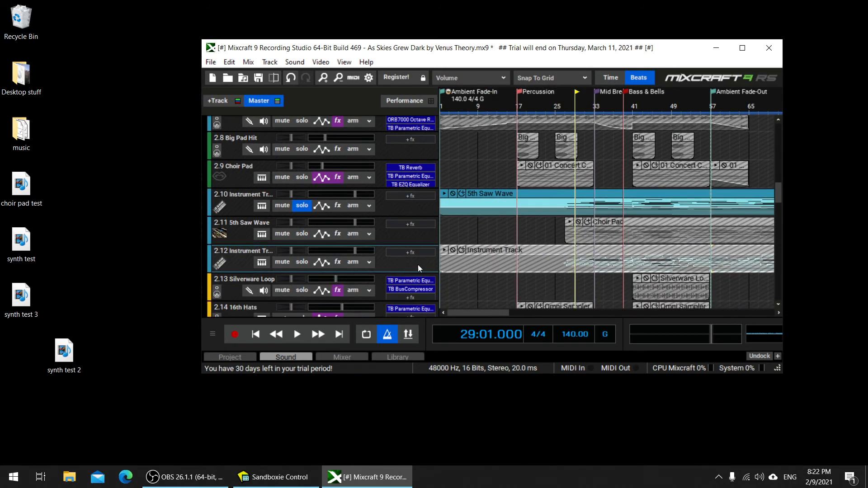
pyautogui.scroll(3, 400, 267)
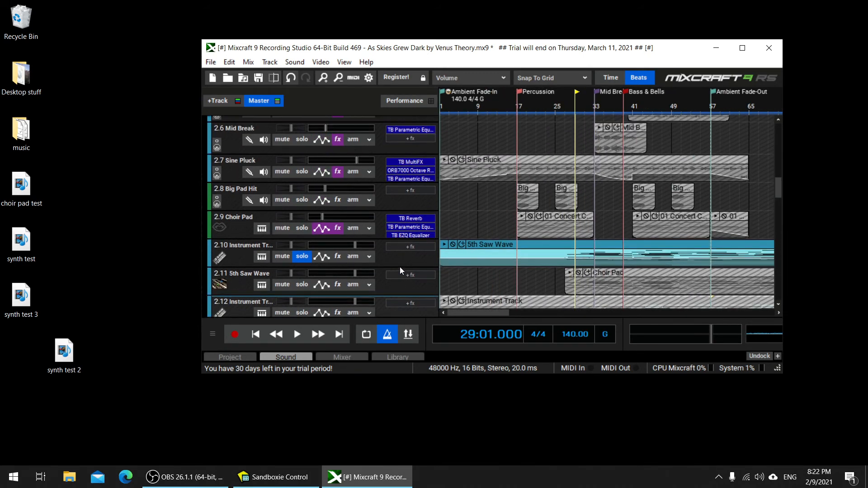
pyautogui.scroll(-2, 400, 266)
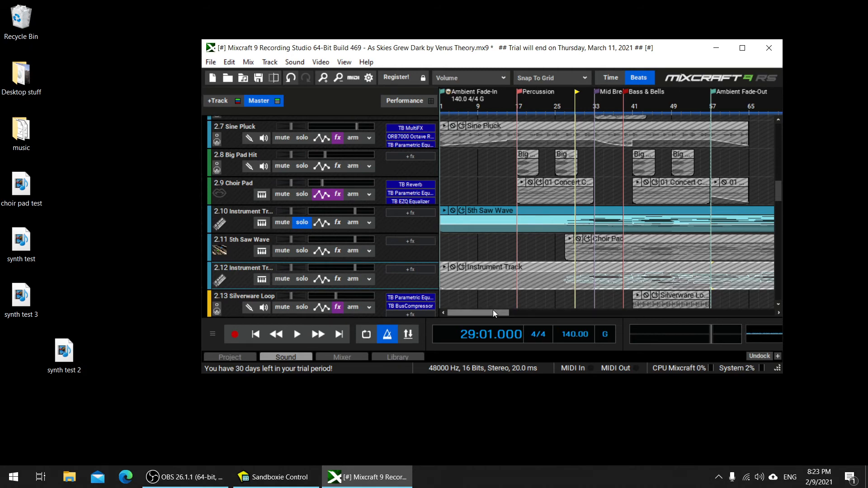
pyautogui.moveTo(493, 310); pyautogui.dragTo(524, 313)
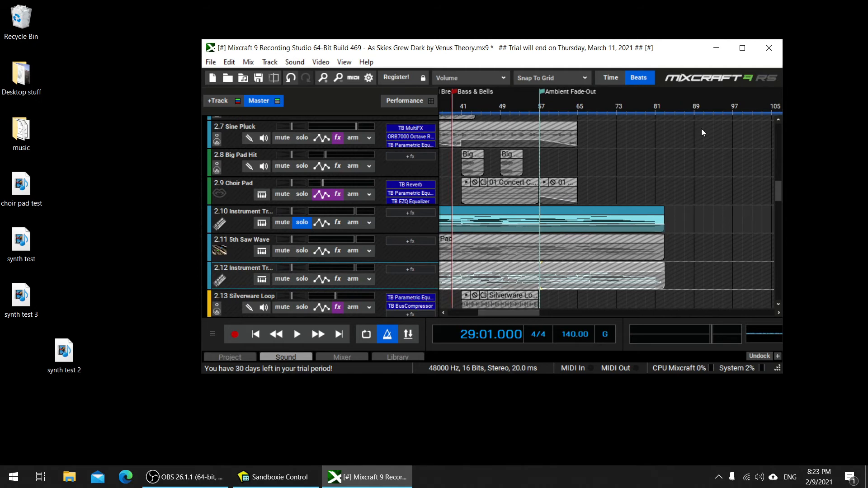
pyautogui.scroll(-5, 638, 175)
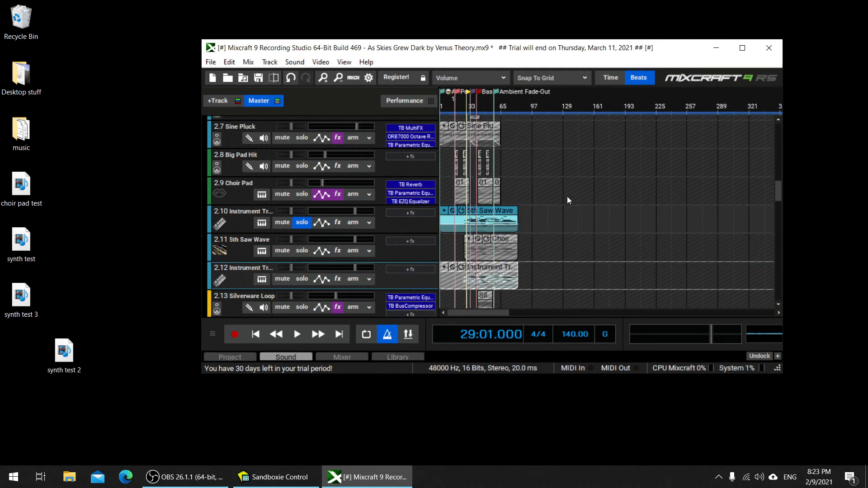
pyautogui.scroll(4, 494, 212)
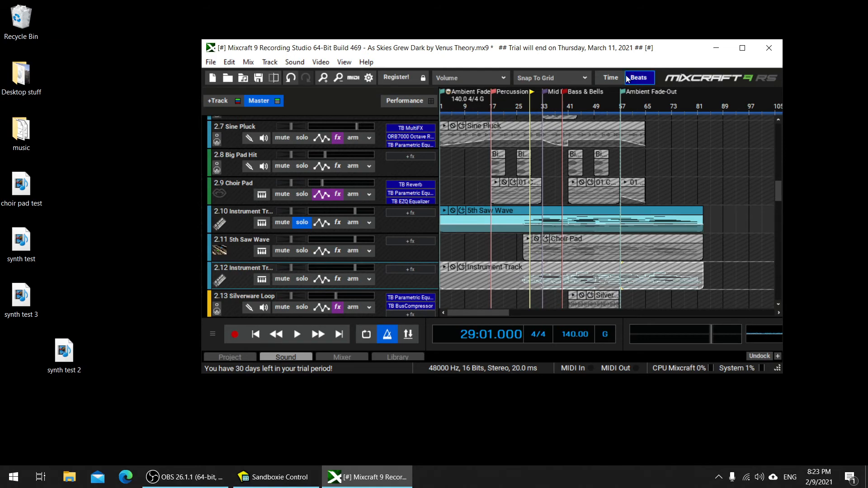
# Step: Maximize the project window and review the available video, track, mix, mixdown and MIDI export commands
pyautogui.doubleClick(587, 47)
pyautogui.click(587, 48)
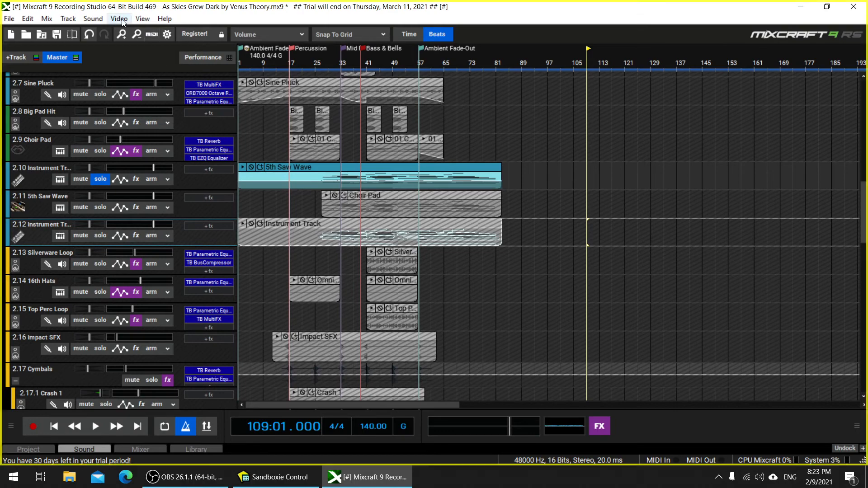
pyautogui.click(88, 18)
pyautogui.moveTo(140, 67)
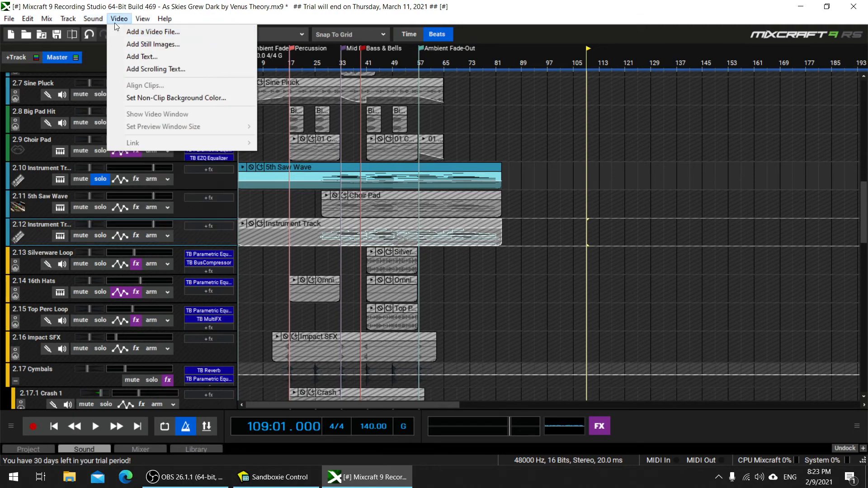
pyautogui.moveTo(71, 20)
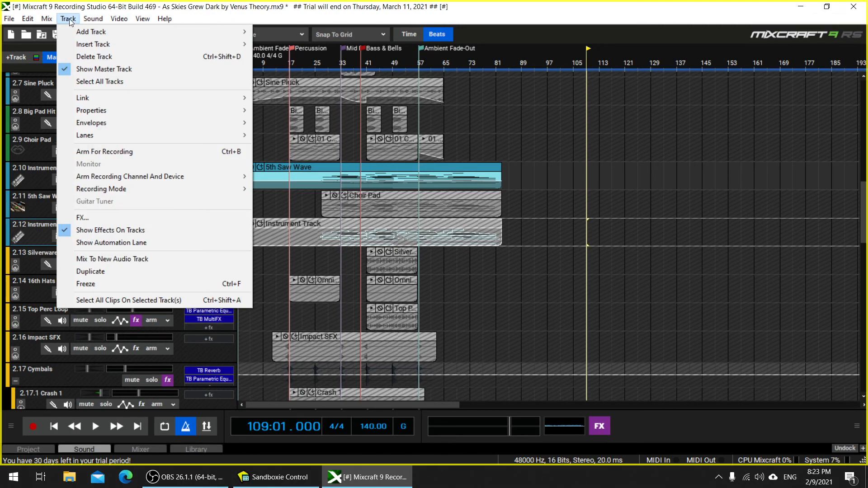
pyautogui.moveTo(137, 192)
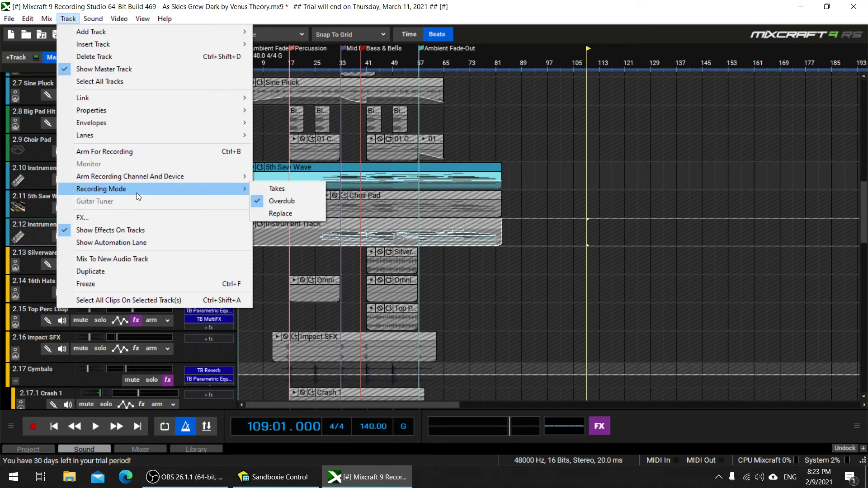
pyautogui.moveTo(142, 144)
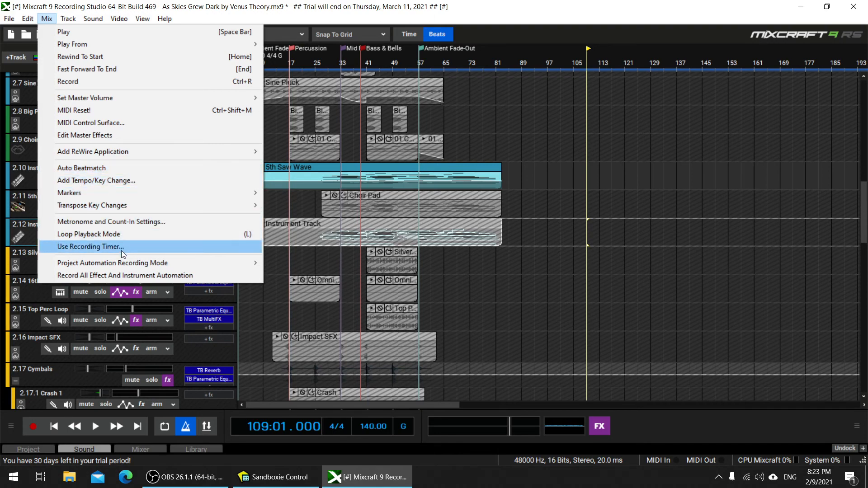
pyautogui.moveTo(21, 15)
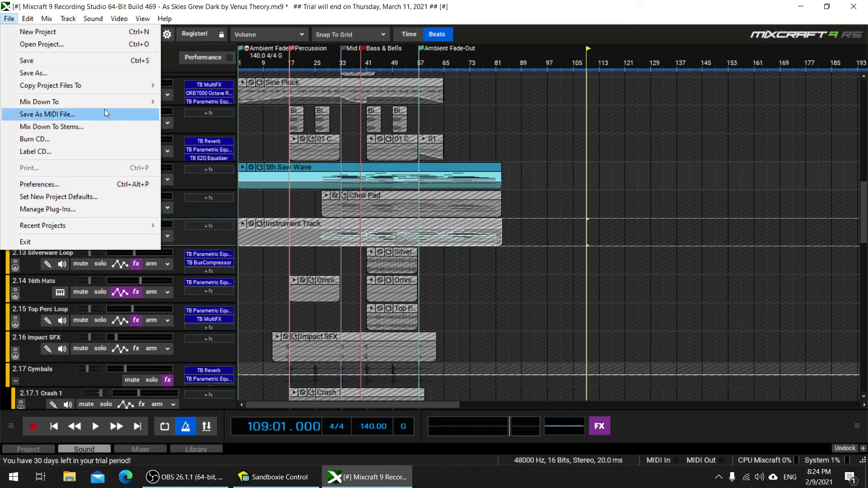
pyautogui.moveTo(115, 101)
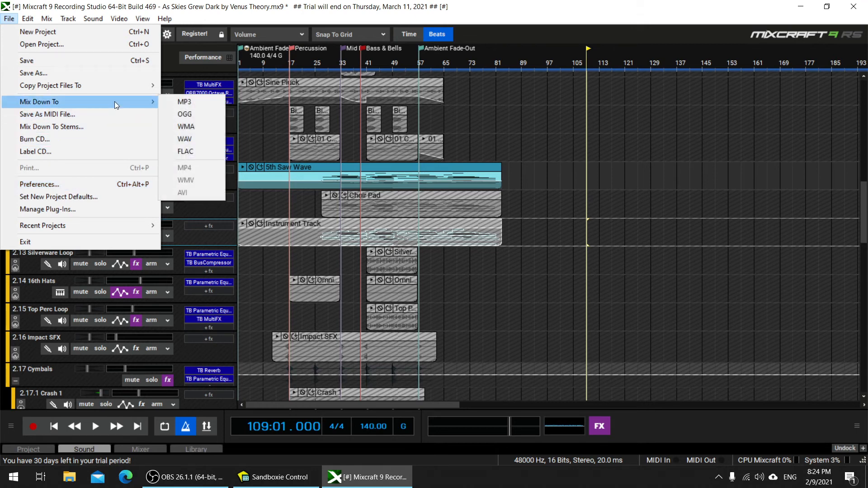
pyautogui.moveTo(121, 87)
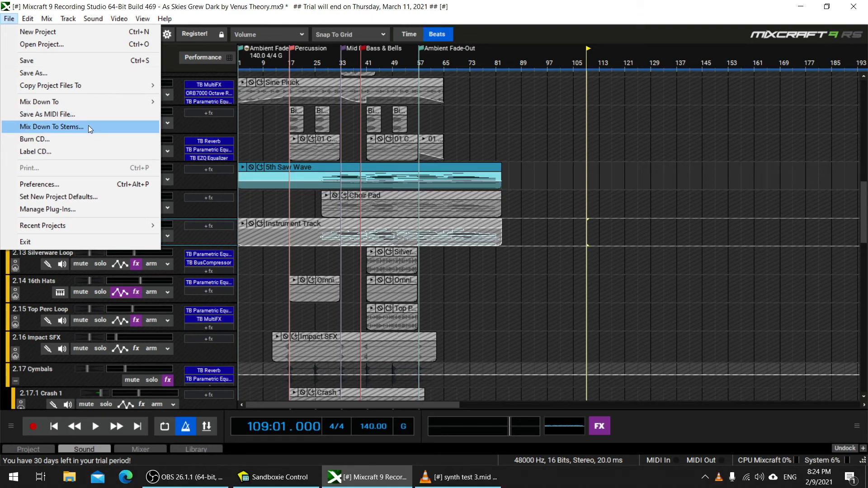
# Step: Switch to the VLC window playing synth test 3.mid, dismiss its error dialog and close the player
pyautogui.click(485, 480)
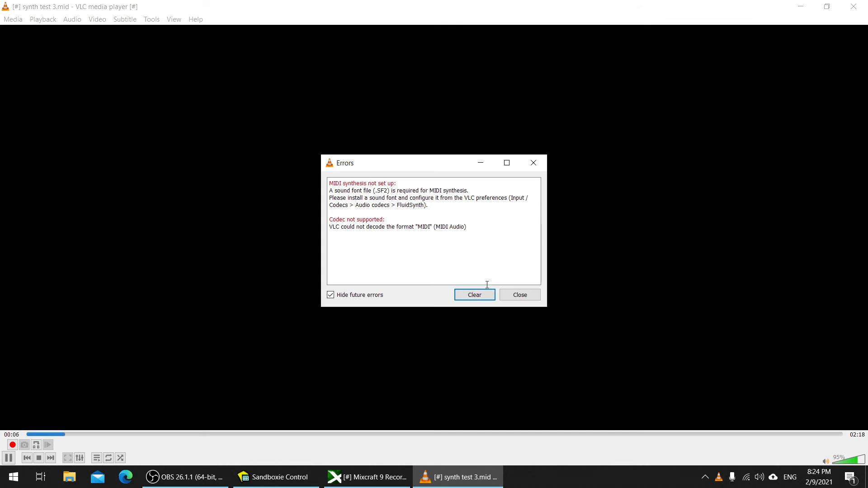
pyautogui.click(503, 295)
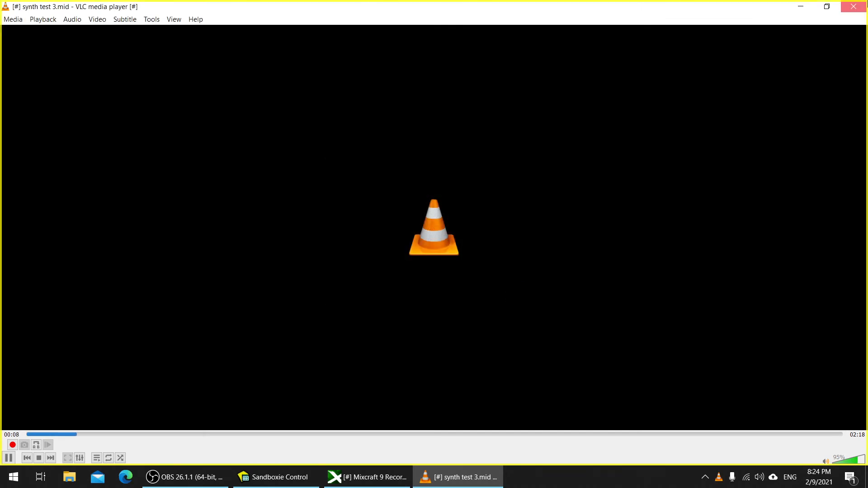
pyautogui.click(854, 7)
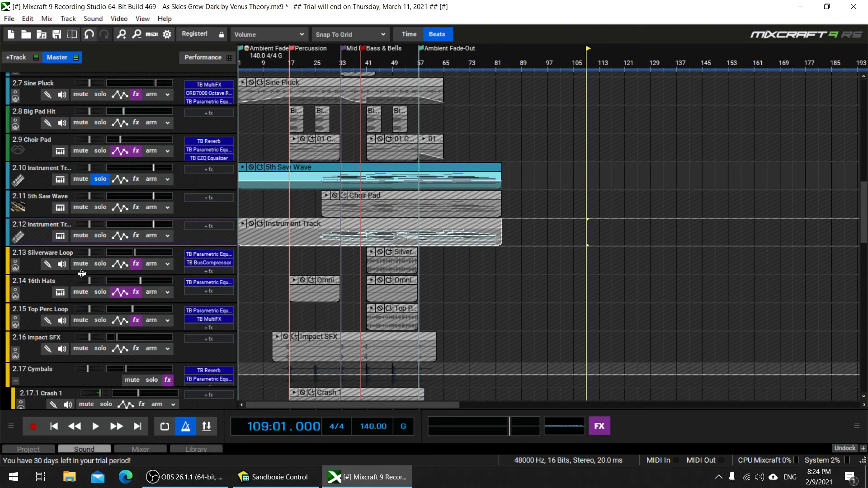
# Step: Review the Silverware Loop track's options and the project's track, sound and video commands
pyautogui.rightClick(30, 271)
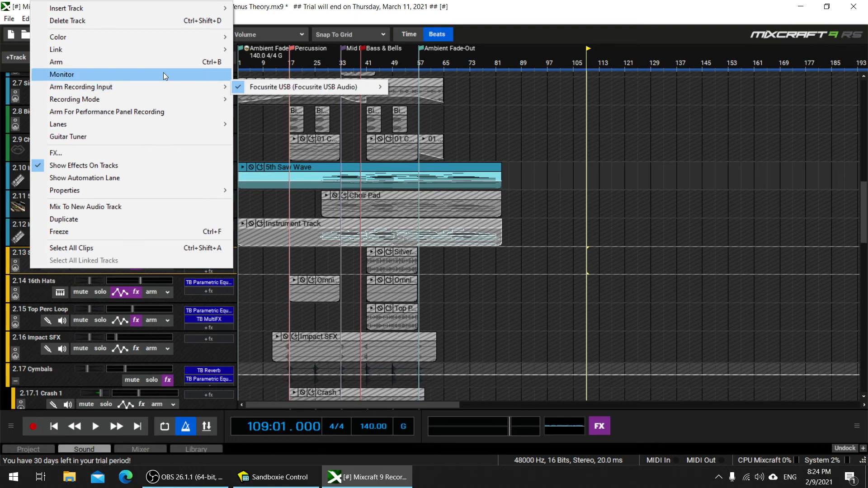
pyautogui.click(280, 22)
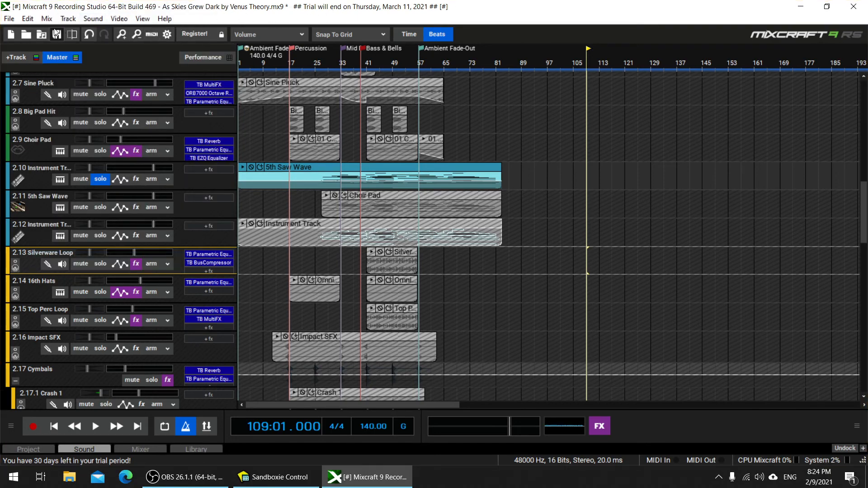
pyautogui.click(14, 21)
pyautogui.moveTo(39, 18)
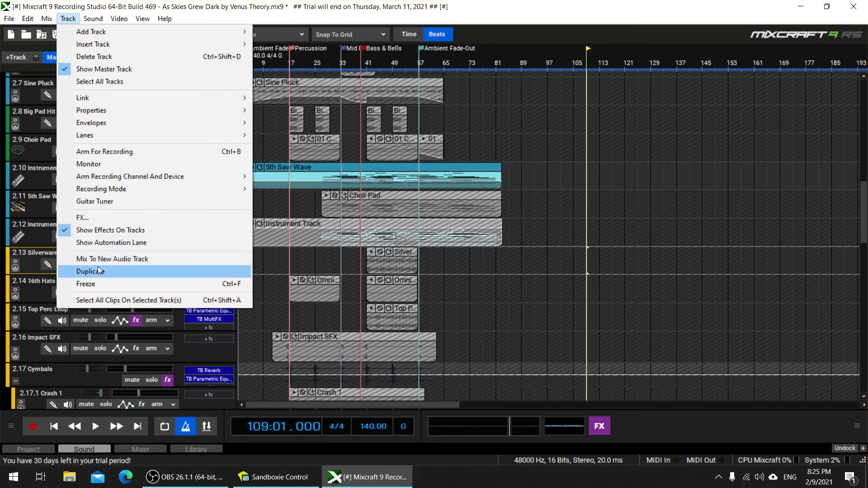
pyautogui.moveTo(93, 20)
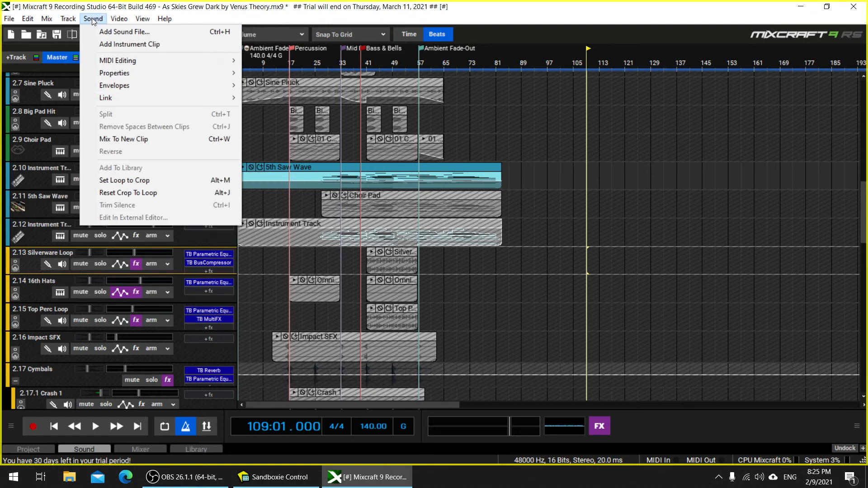
pyautogui.moveTo(107, 60)
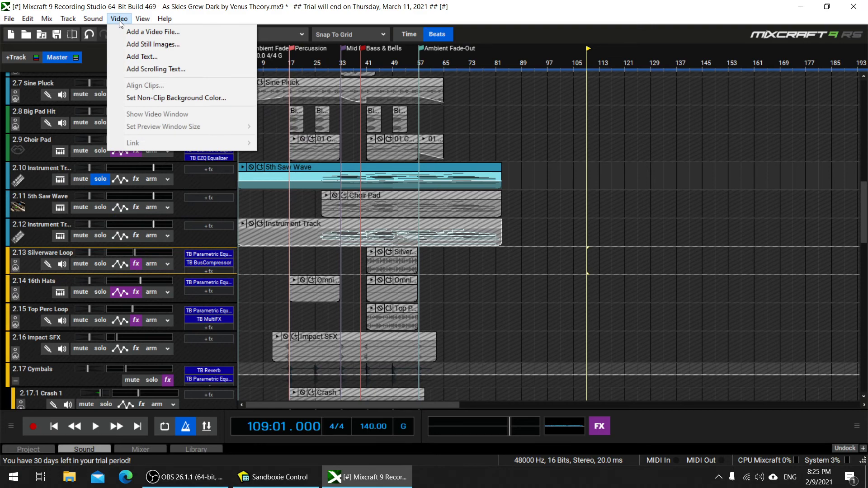
# Step: Open the Mixcraft help file in the browser, dismiss the uBlock Origin notification and select the file's address
pyautogui.moveTo(147, 23)
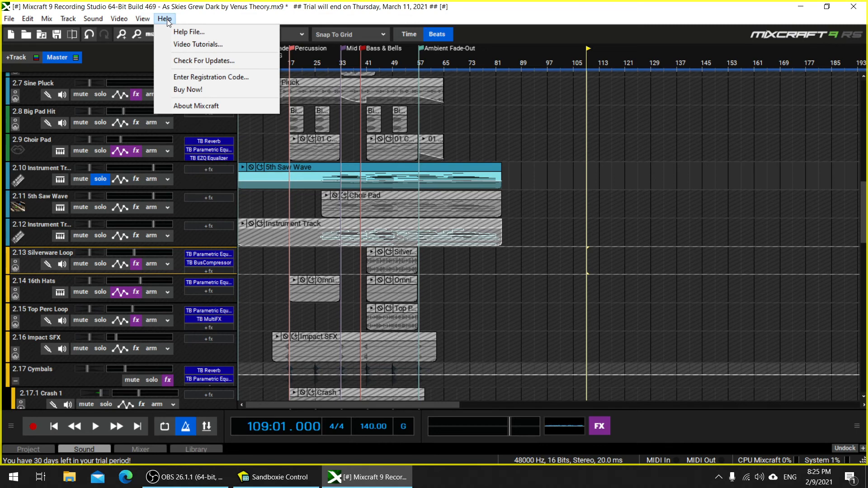
pyautogui.click(190, 32)
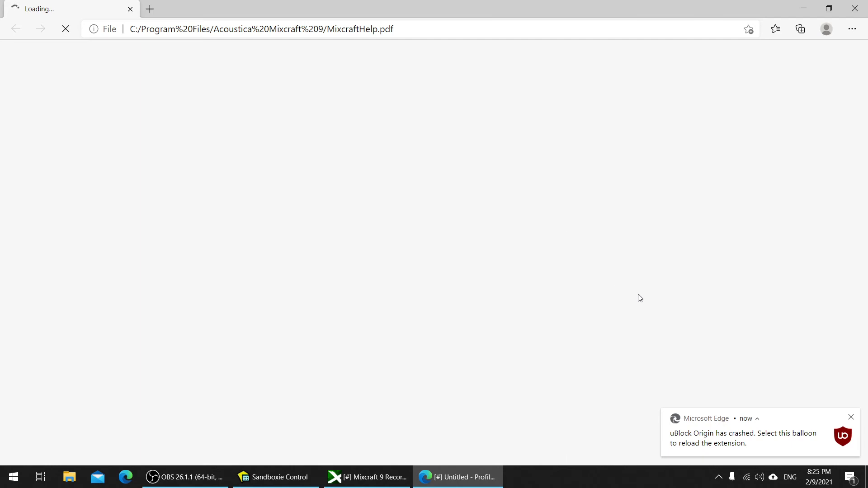
pyautogui.click(852, 419)
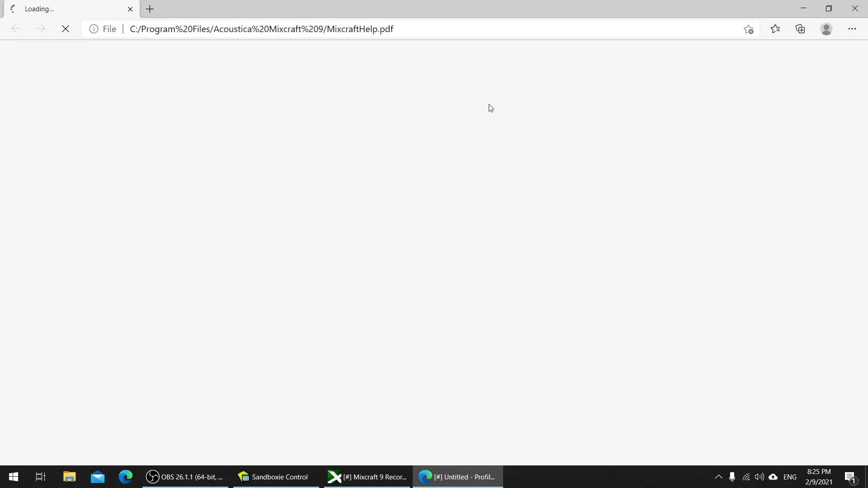
pyautogui.click(241, 30)
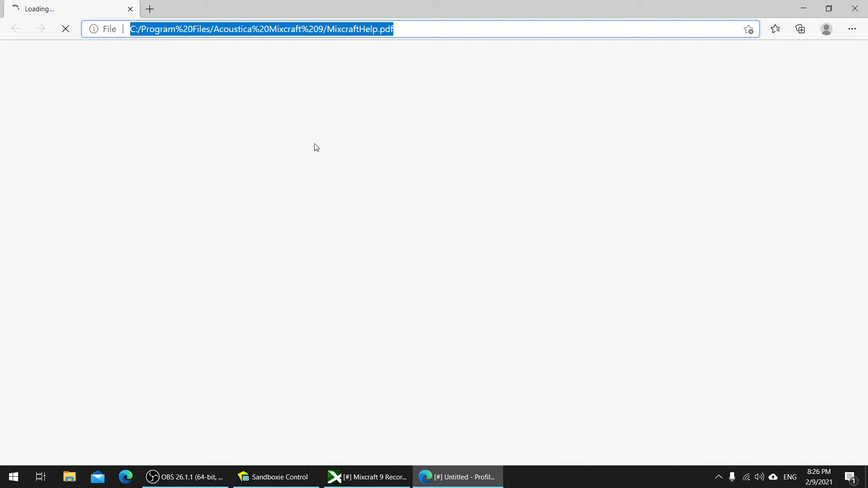
# Step: Switch to Sandboxie Control and look through the sandboxed Acoustica Mixcraft 9 program files and the available sandboxes
pyautogui.click(284, 478)
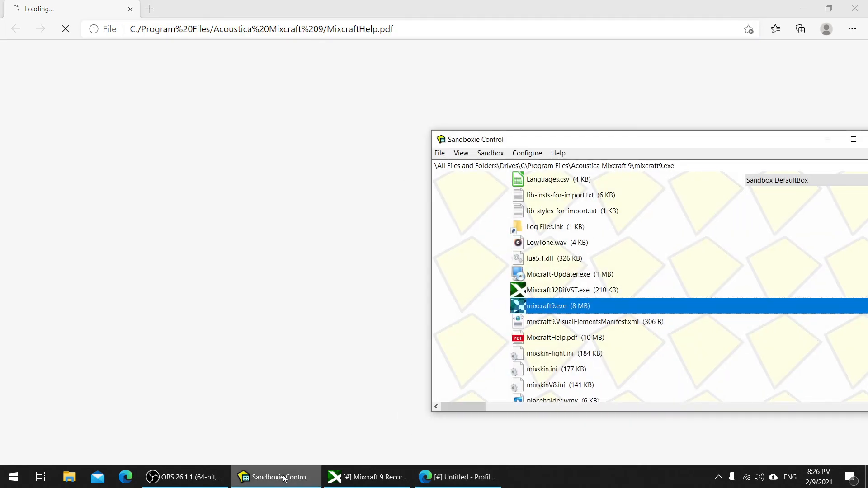
pyautogui.scroll(-6, 538, 325)
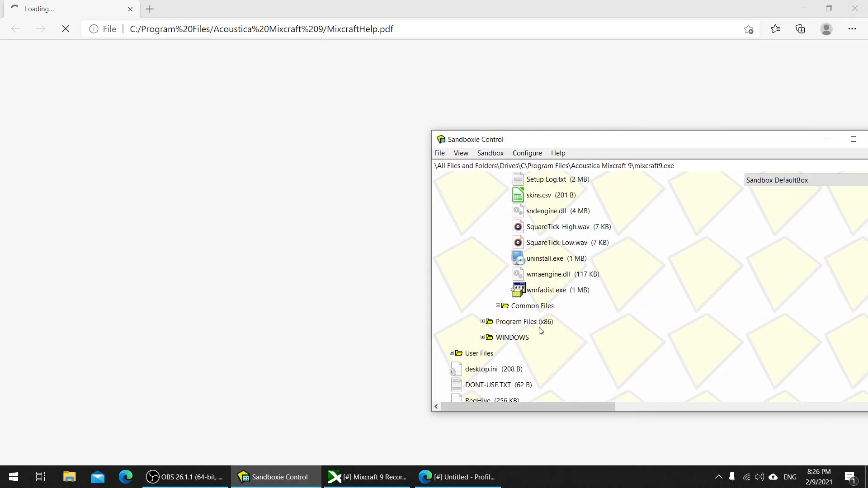
pyautogui.scroll(-2, 538, 332)
pyautogui.scroll(12, 533, 333)
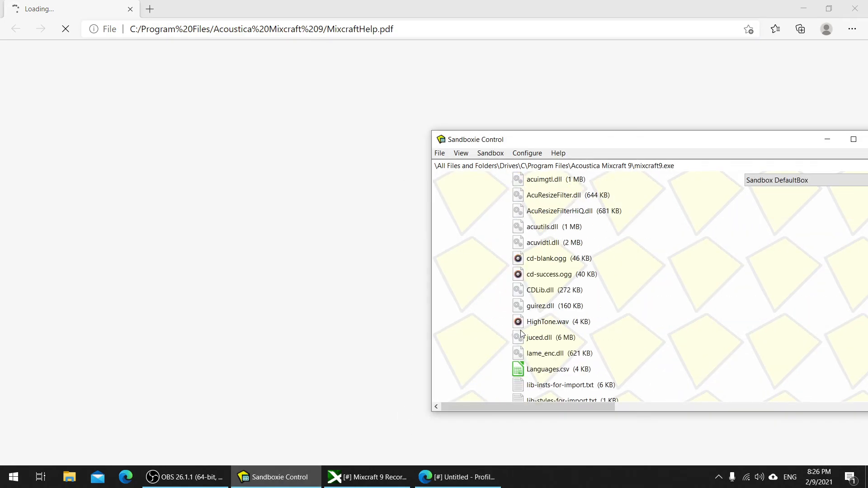
pyautogui.scroll(6, 522, 335)
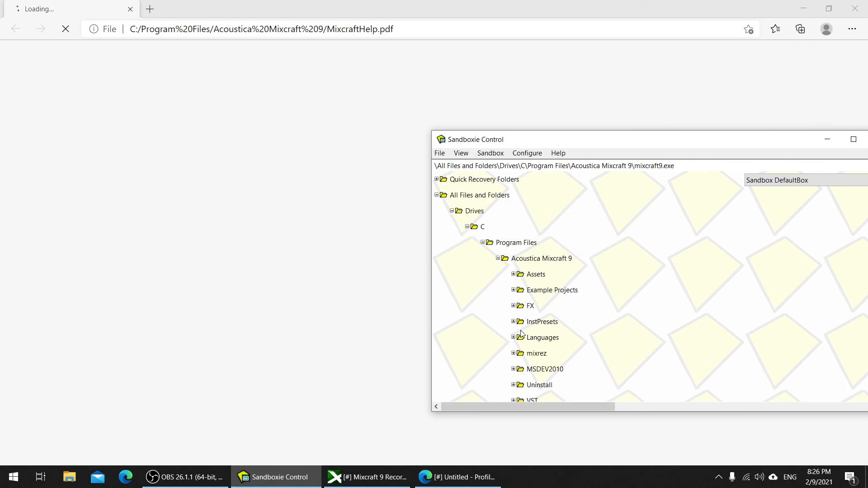
pyautogui.click(478, 155)
pyautogui.moveTo(488, 168)
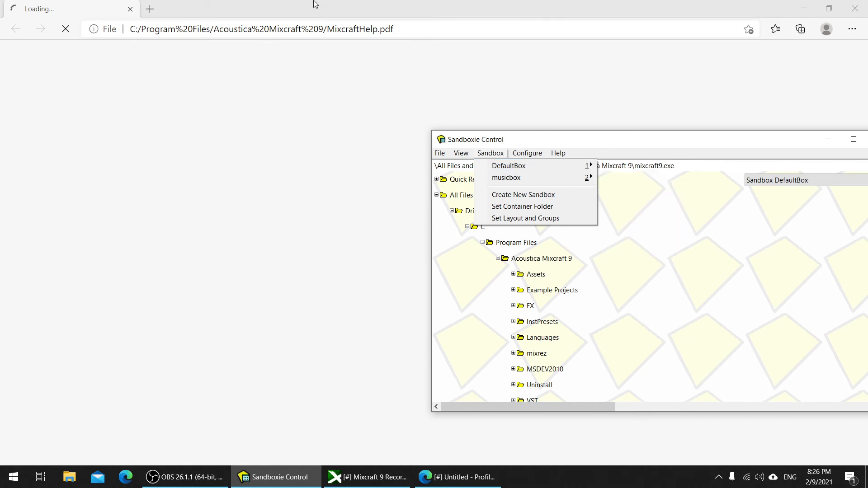
# Step: Close the browser window holding the help file and return to the Mixcraft project
pyautogui.click(208, 54)
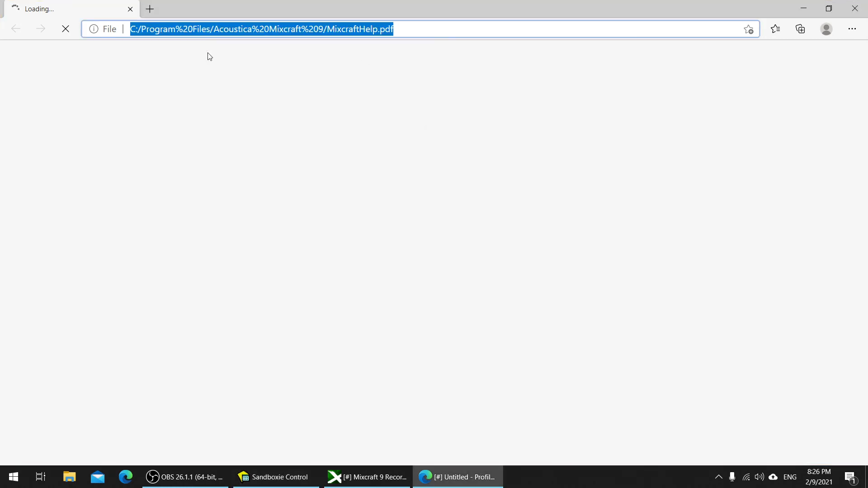
pyautogui.click(856, 9)
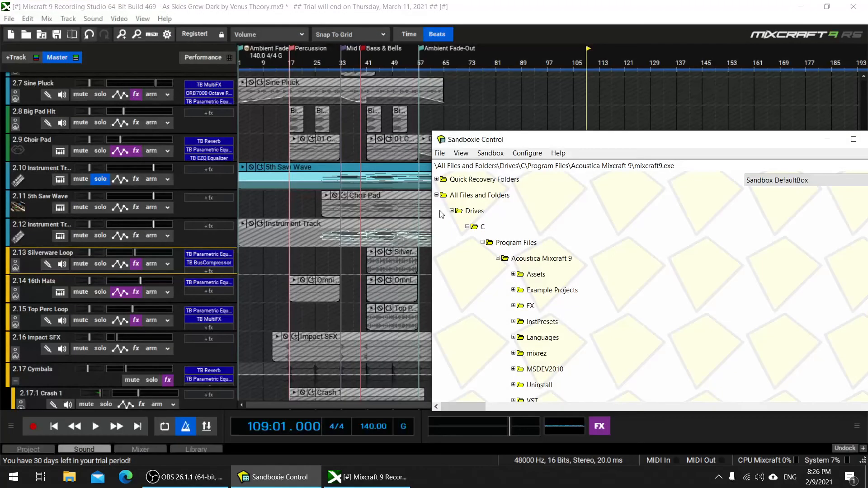
pyautogui.click(189, 18)
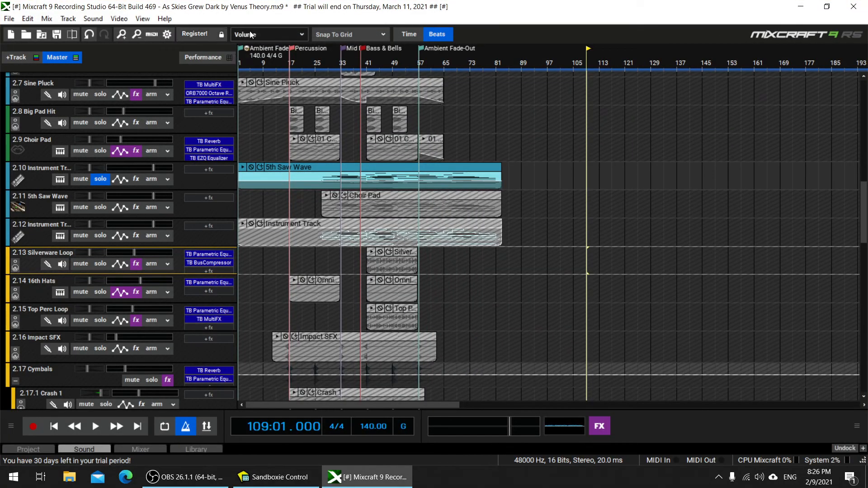
# Step: Open the program's registration window and close it without registering
pyautogui.click(219, 36)
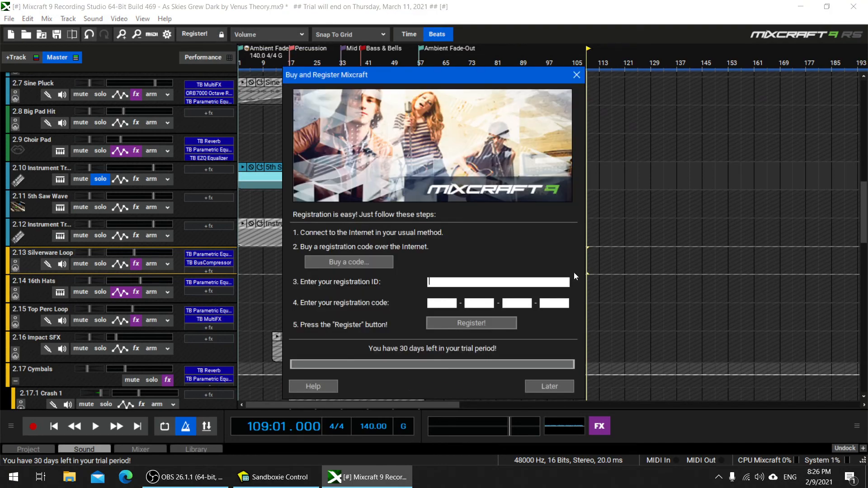
pyautogui.click(575, 75)
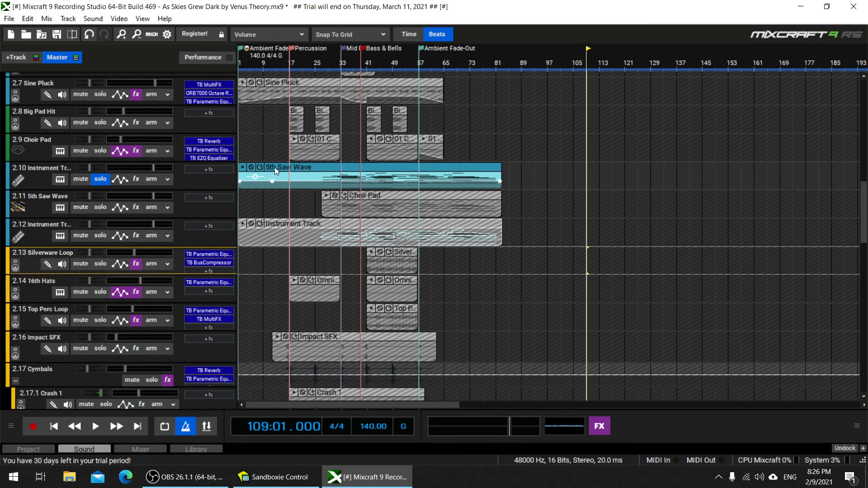
# Step: Look through the 5th Saw Wave clip's fade, envelope and MIDI editing options on track 2.10 and reset its crop to the loop
pyautogui.moveTo(272, 180); pyautogui.dragTo(272, 182)
pyautogui.rightClick(323, 180)
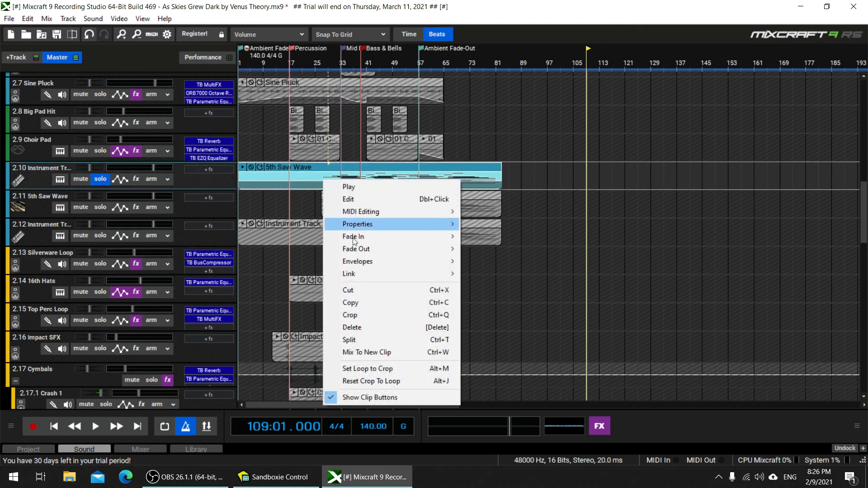
pyautogui.moveTo(353, 271)
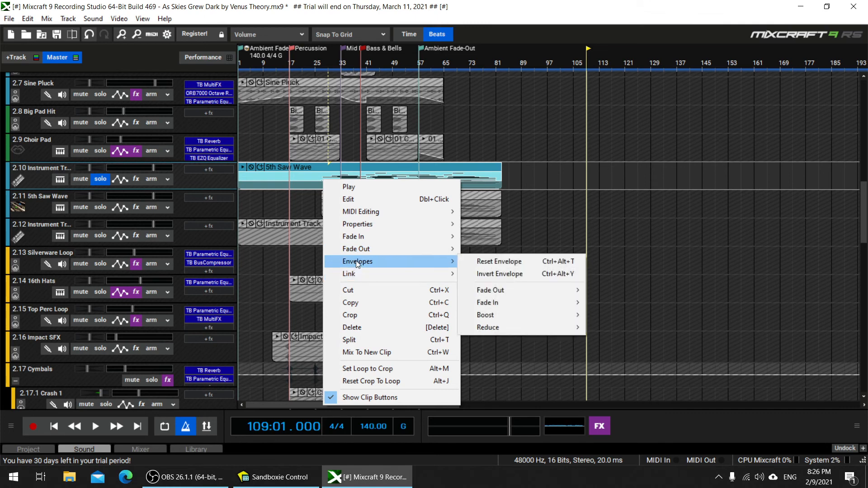
pyautogui.moveTo(353, 238)
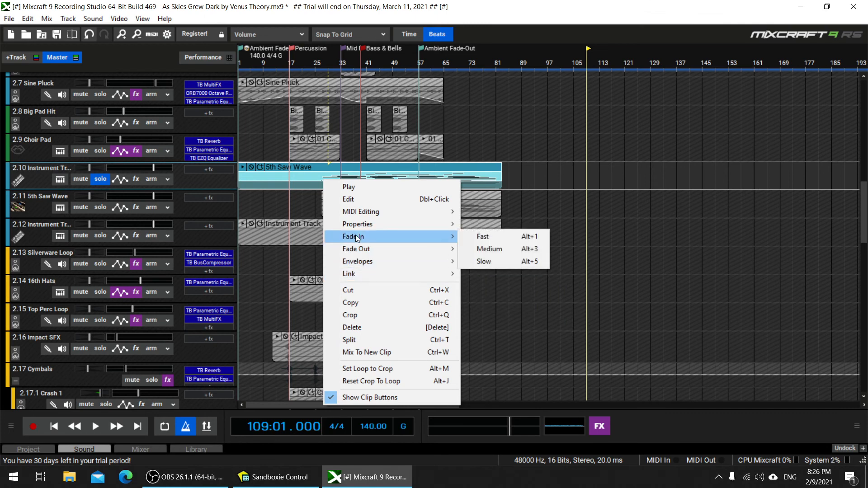
pyautogui.moveTo(365, 213)
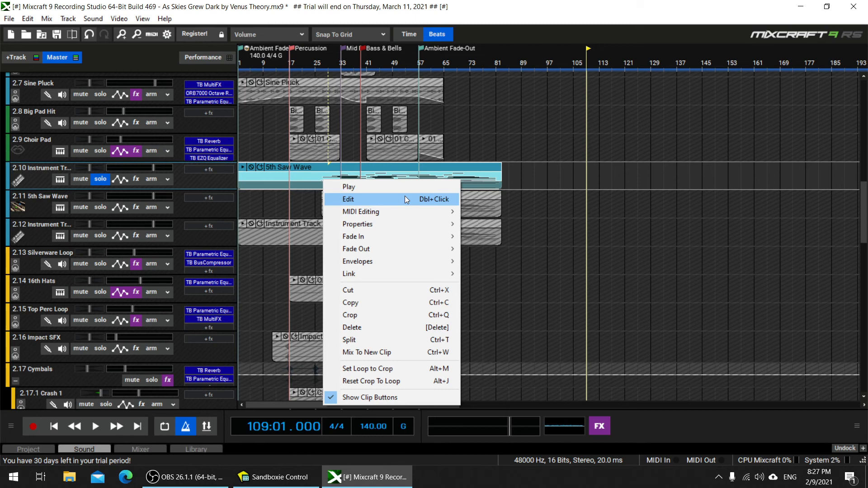
pyautogui.click(379, 382)
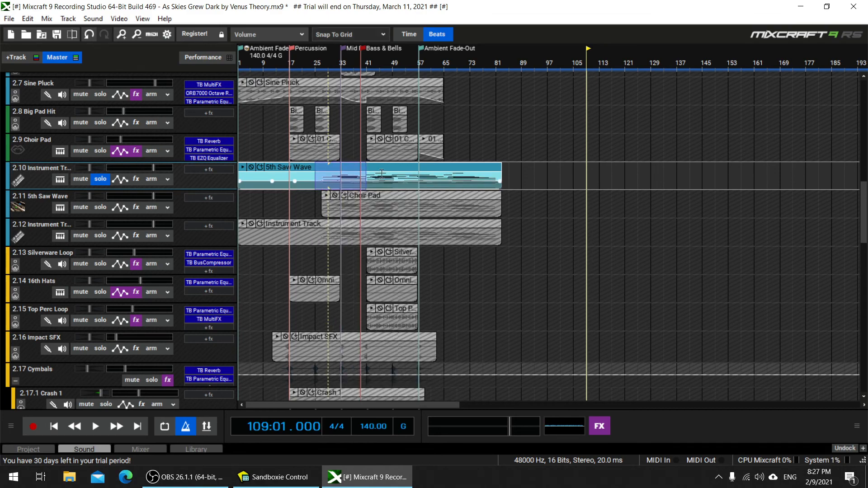
# Step: Crop the 5th Saw Wave clip on track 2.10 to a range from about measure 25 to 69
pyautogui.moveTo(382, 173); pyautogui.dragTo(457, 176)
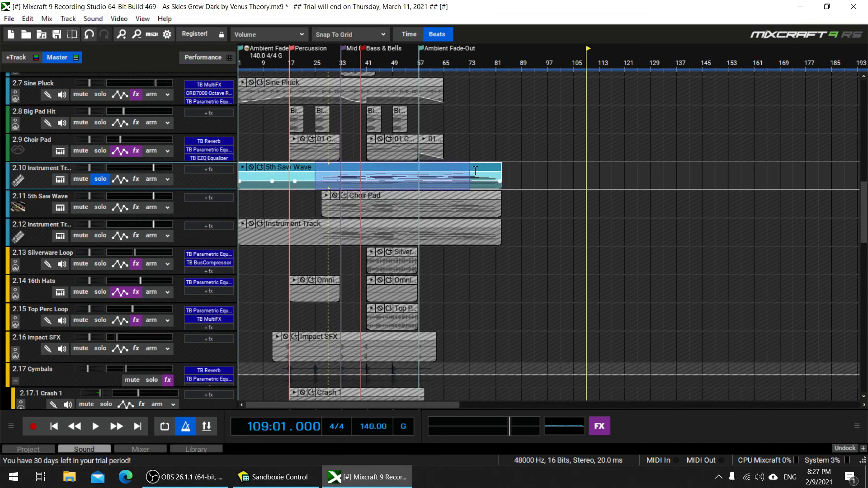
pyautogui.rightClick(373, 178)
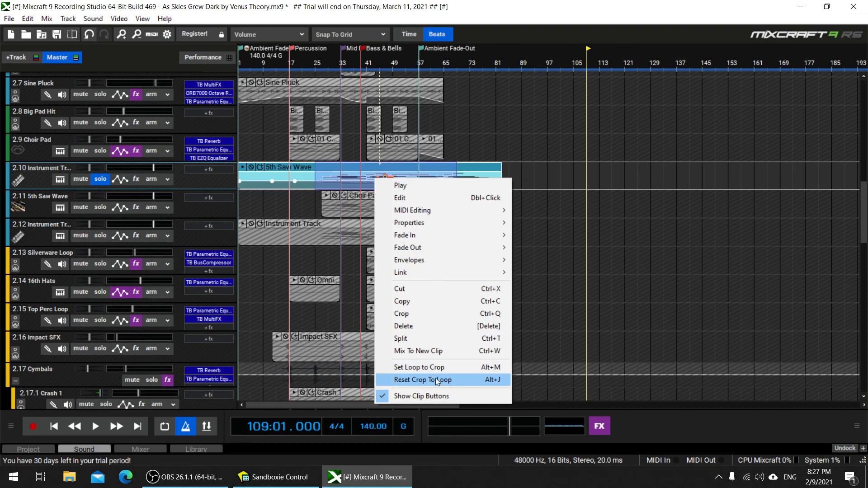
pyautogui.click(436, 315)
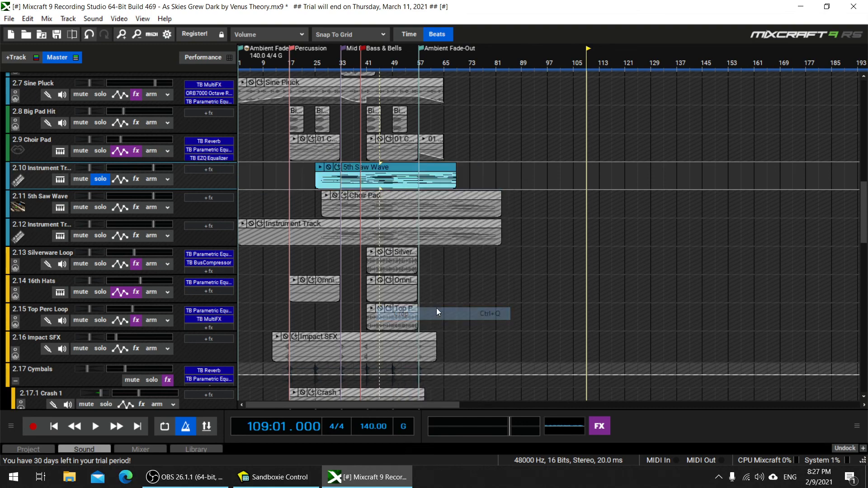
# Step: Reset the cropped 5th Saw Wave clip's crop to its loop and move the clip back to measure 1
pyautogui.rightClick(399, 181)
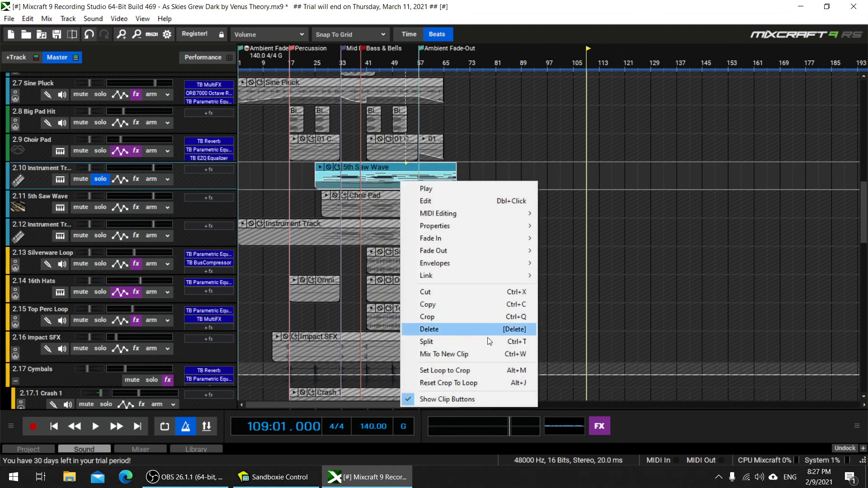
pyautogui.click(485, 380)
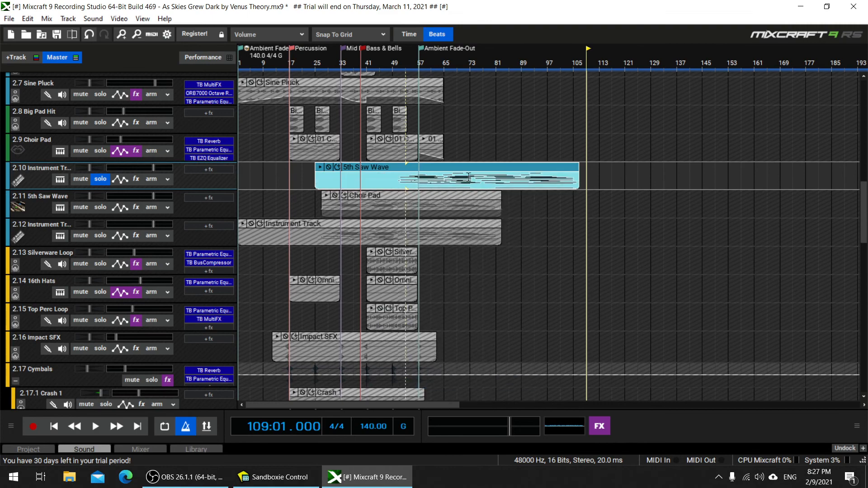
pyautogui.moveTo(479, 174); pyautogui.dragTo(404, 172)
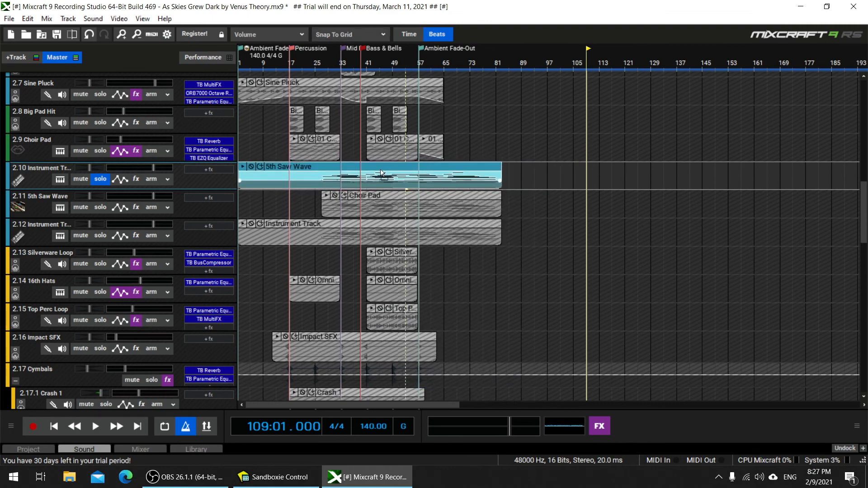
# Step: Select about measures 29 to 49 within the 5th Saw Wave clip and review the options available for that range
pyautogui.rightClick(426, 175)
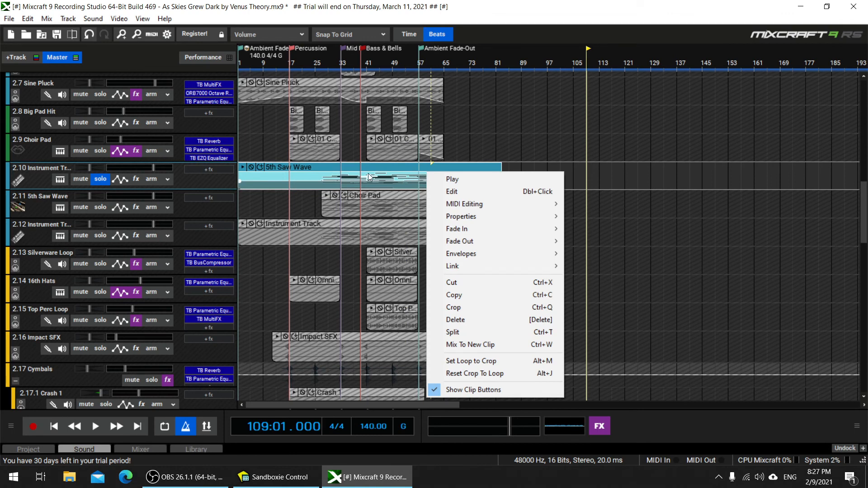
pyautogui.click(340, 176)
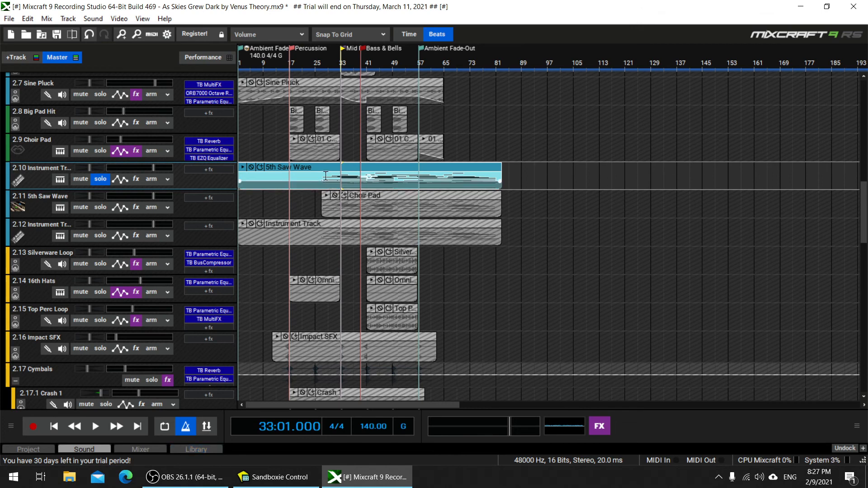
pyautogui.moveTo(325, 176); pyautogui.dragTo(383, 181)
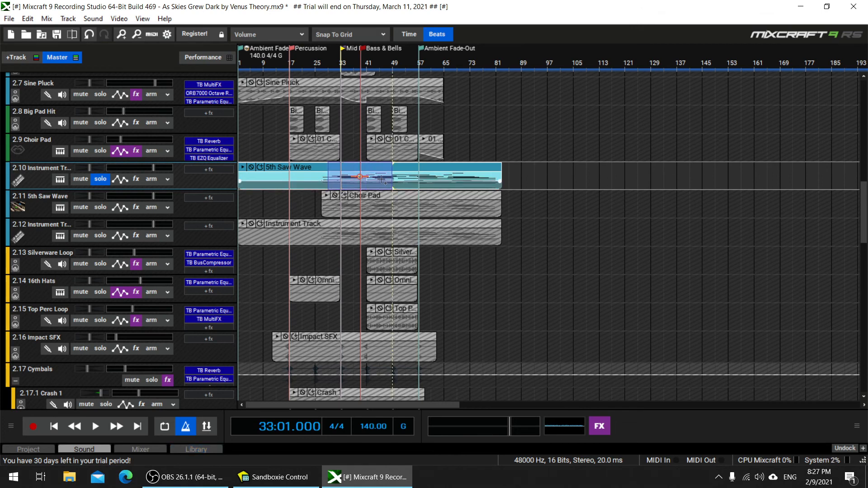
pyautogui.rightClick(382, 180)
pyautogui.moveTo(417, 223)
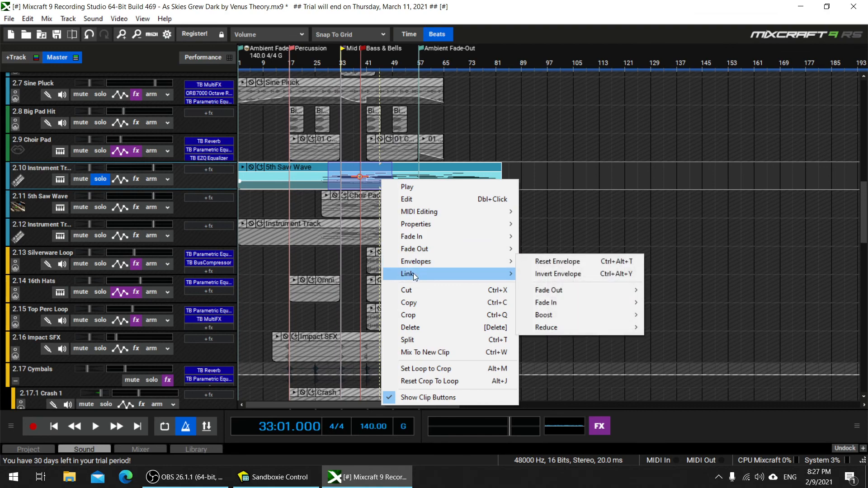
pyautogui.click(295, 55)
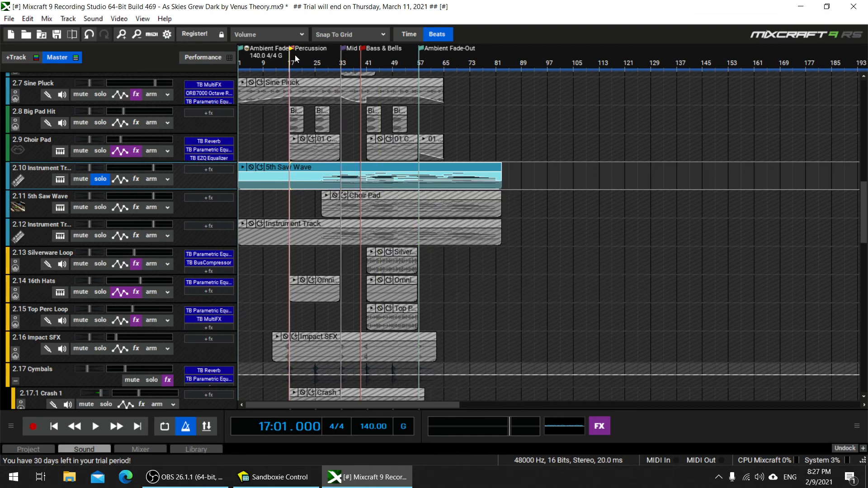
# Step: Examine the new-marker settings at measure 29 without adding one, and review the timeline's marker and track insertion options
pyautogui.click(331, 58)
pyautogui.rightClick(331, 59)
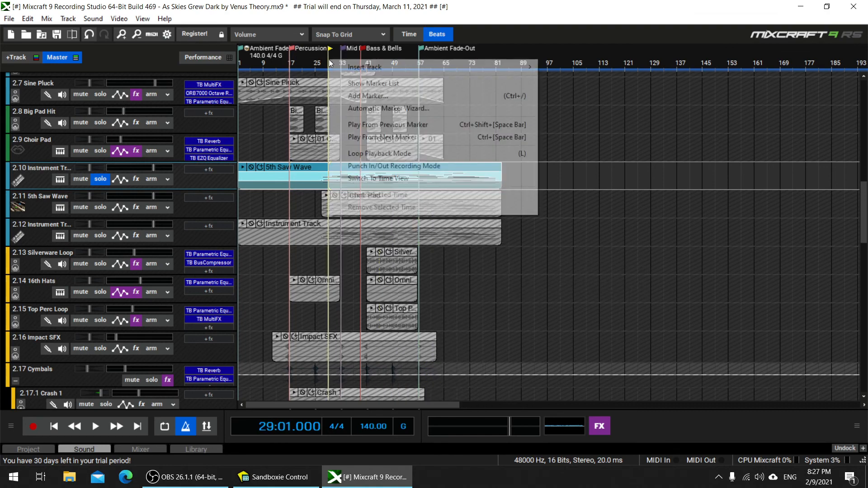
pyautogui.click(398, 97)
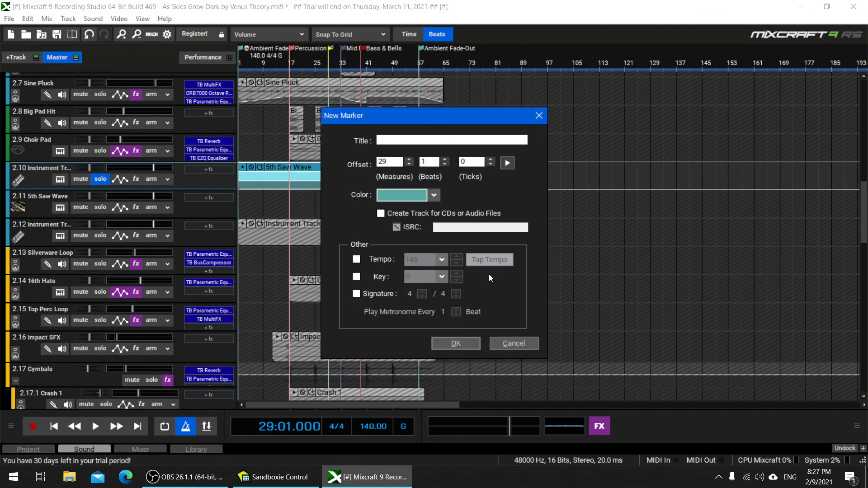
pyautogui.click(509, 345)
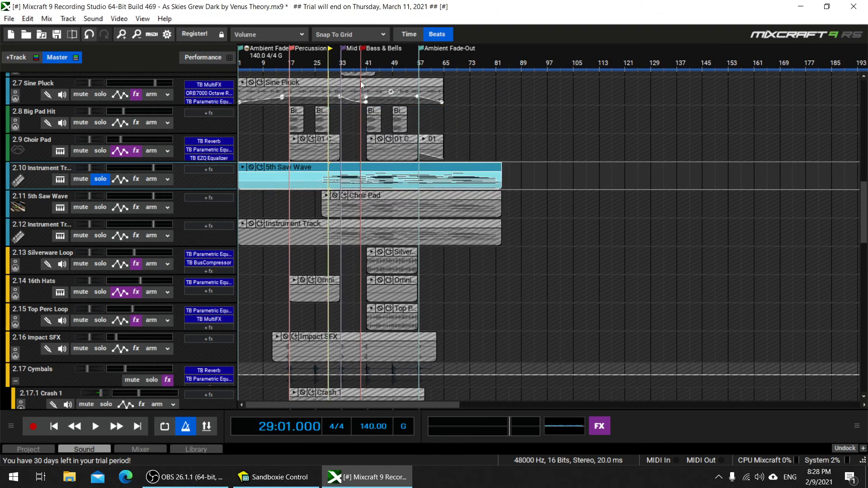
pyautogui.rightClick(329, 63)
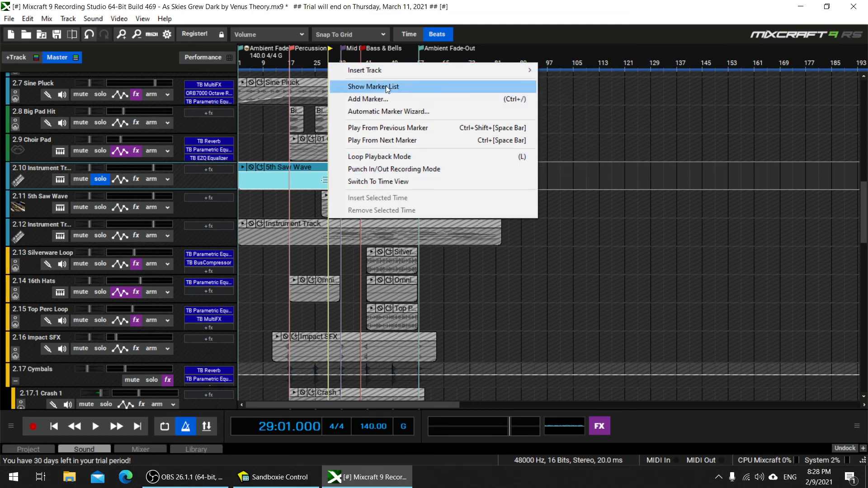
pyautogui.moveTo(393, 71)
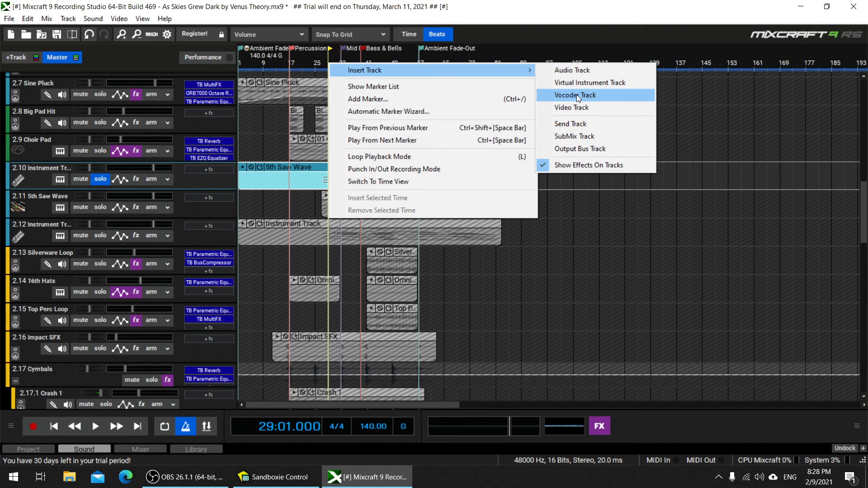
pyautogui.click(257, 142)
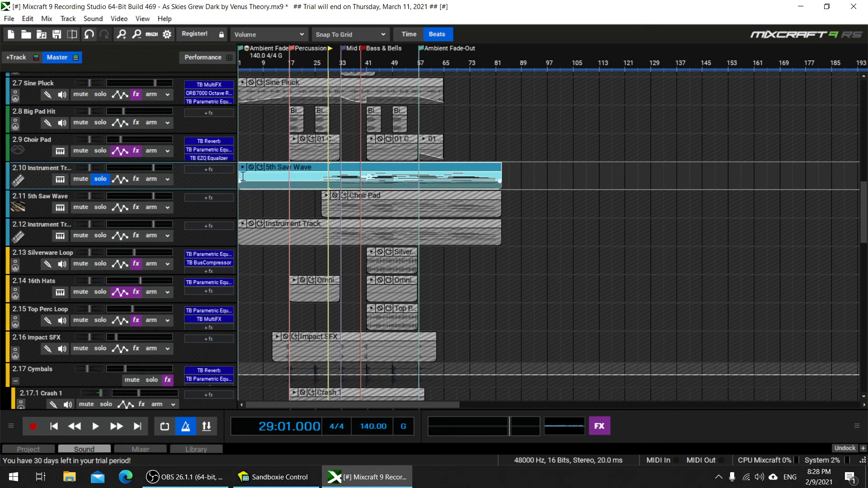
# Step: Trim the start of the 5th Saw Wave clip to measure 25 and look through the options of track 2.10
pyautogui.moveTo(236, 176); pyautogui.dragTo(315, 180)
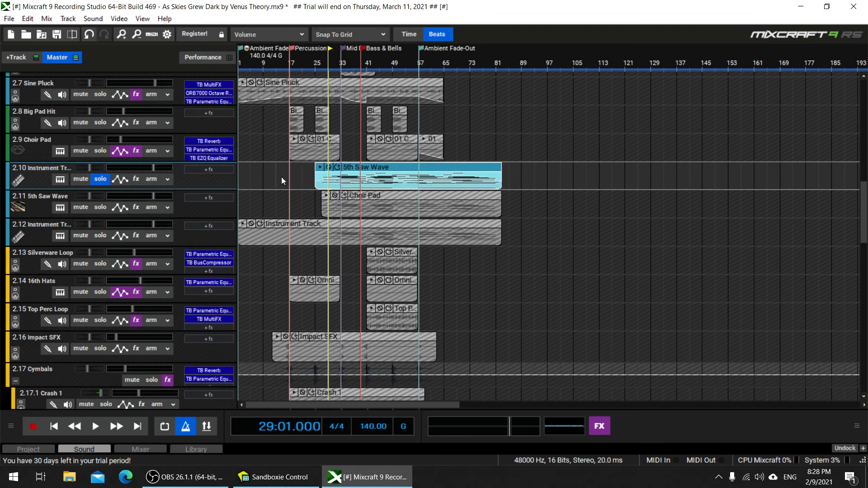
pyautogui.rightClick(34, 177)
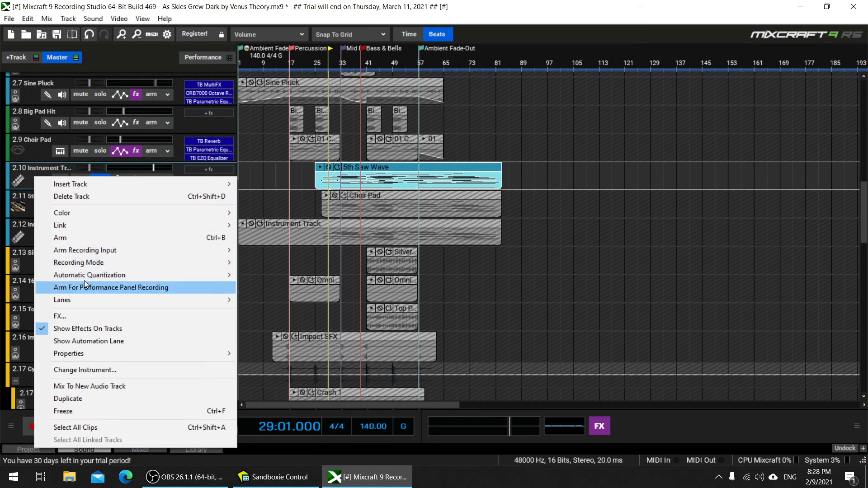
pyautogui.moveTo(96, 263)
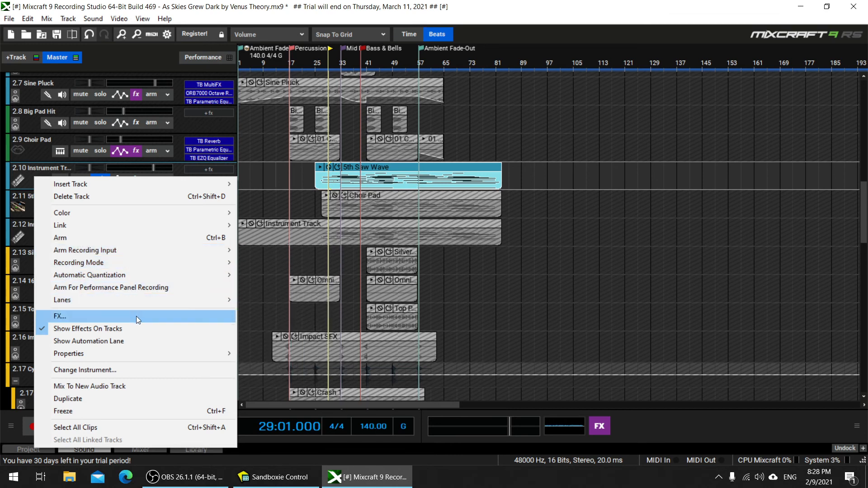
pyautogui.moveTo(172, 352)
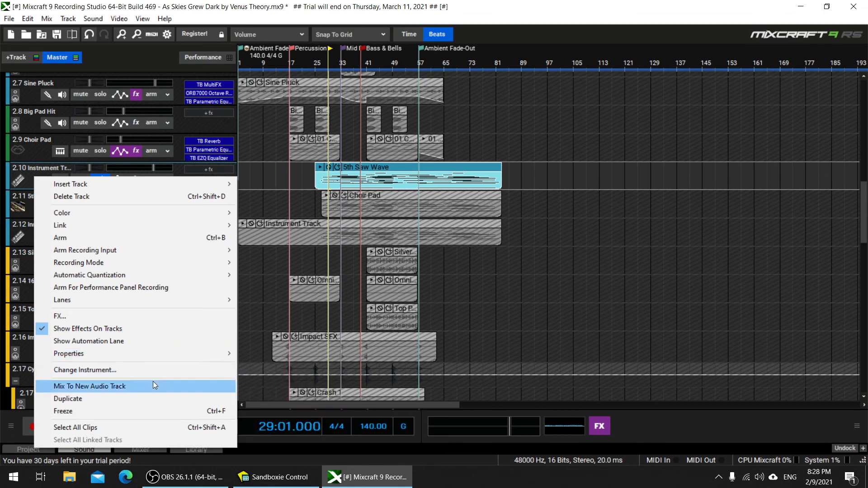
pyautogui.click(360, 243)
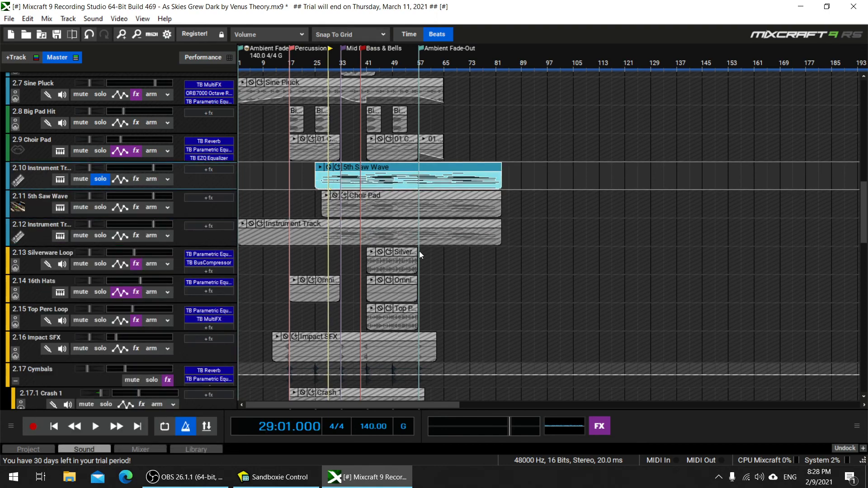
# Step: Move the trimmed 5th Saw Wave clip to start at measure 9 and solo track 2.11 as well
pyautogui.moveTo(435, 167); pyautogui.dragTo(389, 170)
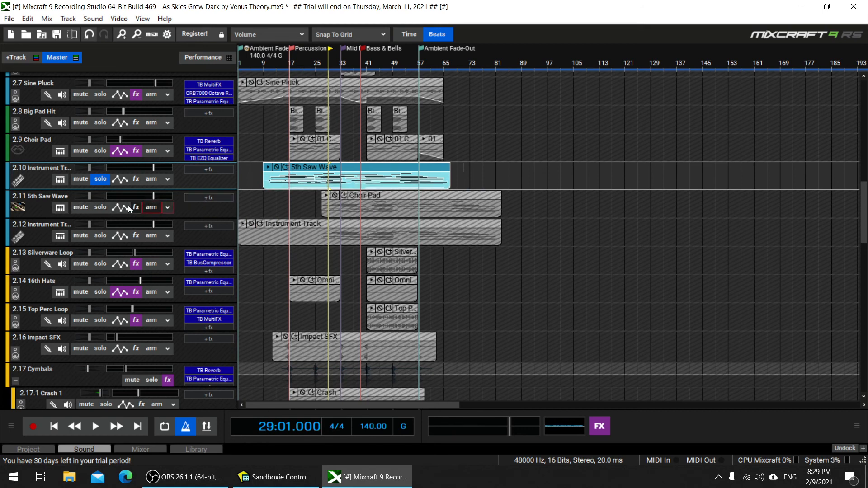
pyautogui.click(100, 207)
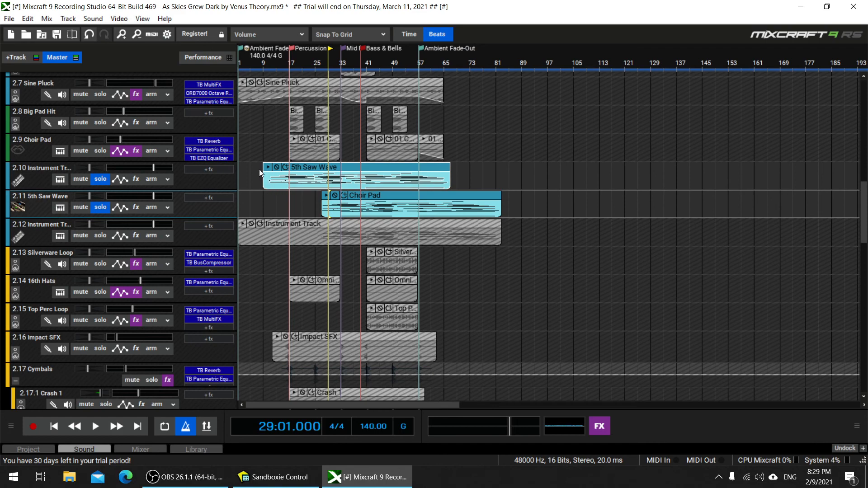
# Step: Save the project and export it as MIDI file "synth test 4" on the Desktop, recovering the file to the same folder
pyautogui.click(9, 20)
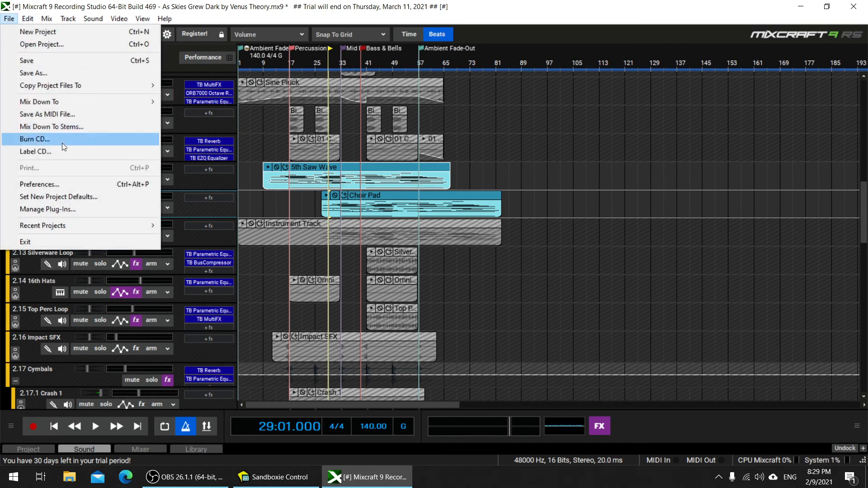
pyautogui.click(69, 115)
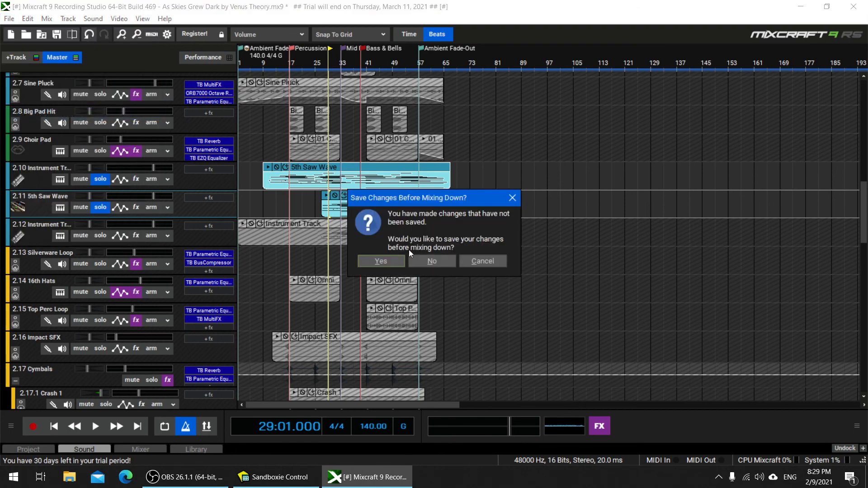
pyautogui.click(394, 262)
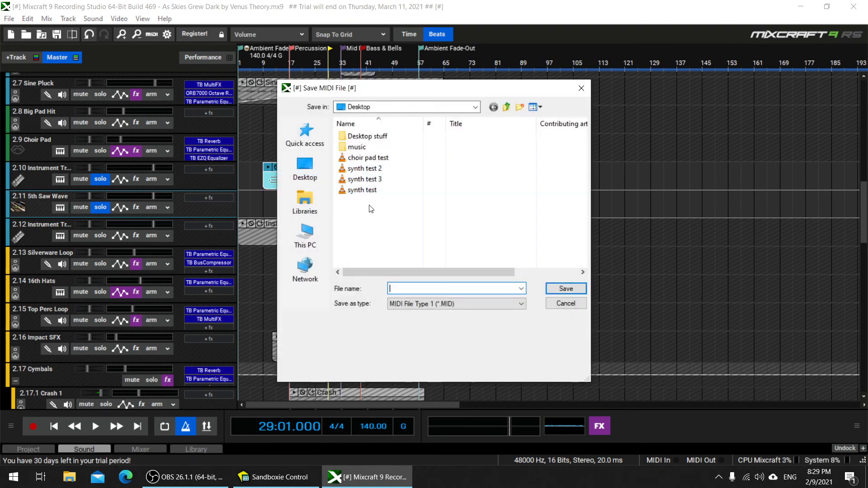
pyautogui.click(364, 179)
pyautogui.click(425, 289)
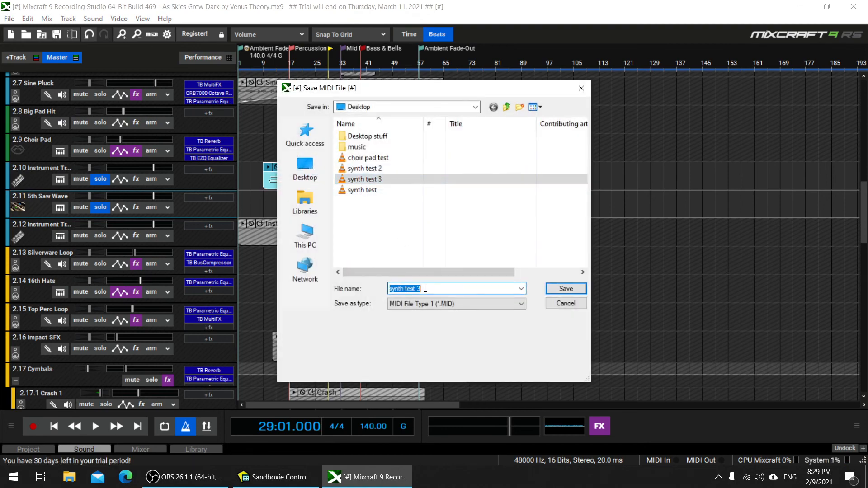
pyautogui.click(425, 288)
pyautogui.press('BackSpace')
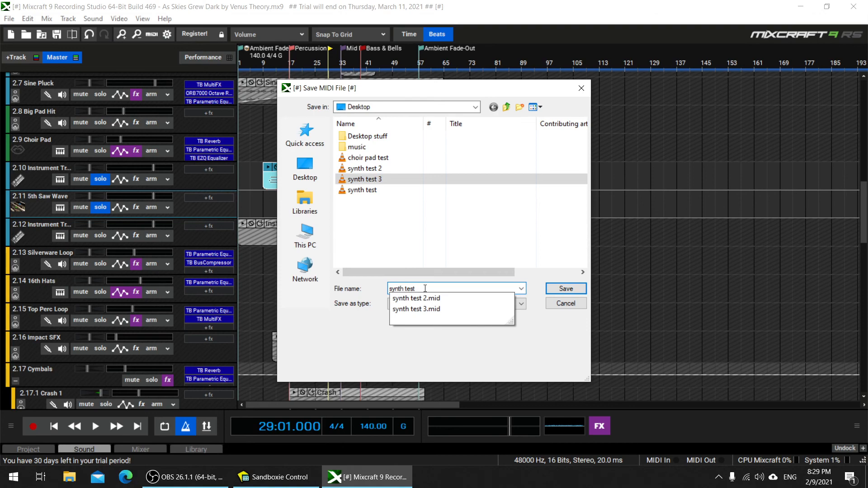
pyautogui.write('4')
pyautogui.press('Return')
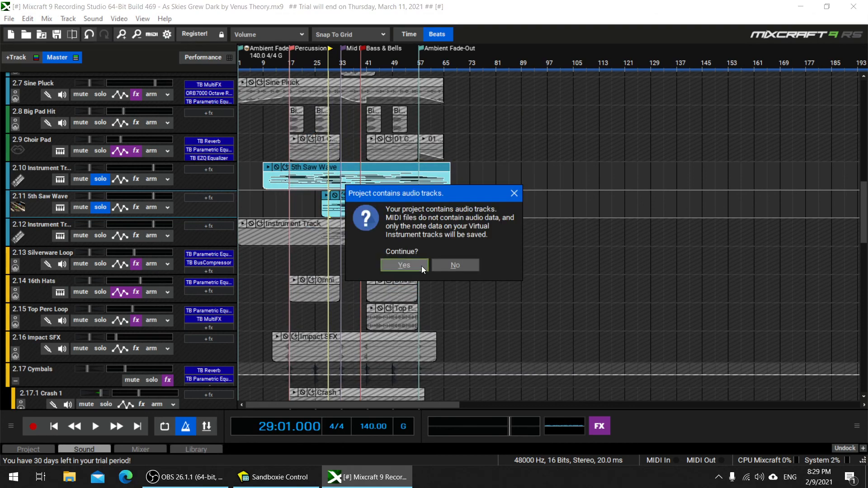
pyautogui.click(421, 266)
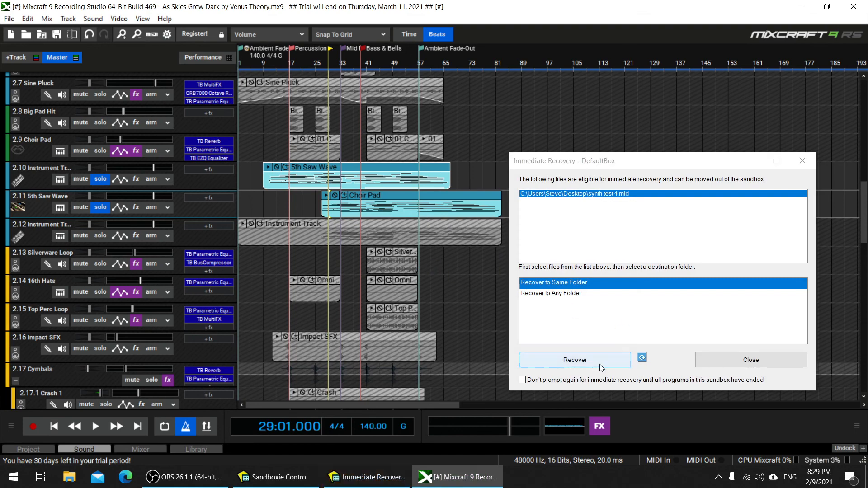
pyautogui.click(600, 364)
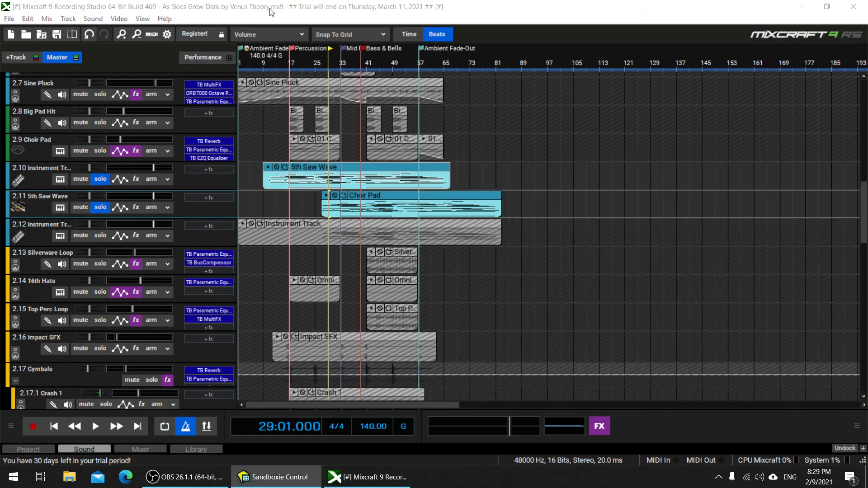
# Step: Shrink the Mixcraft window and import synth test 4 from the desktop onto the timeline, checking the clips on the new instrument tracks
pyautogui.moveTo(271, 12); pyautogui.dragTo(337, 29)
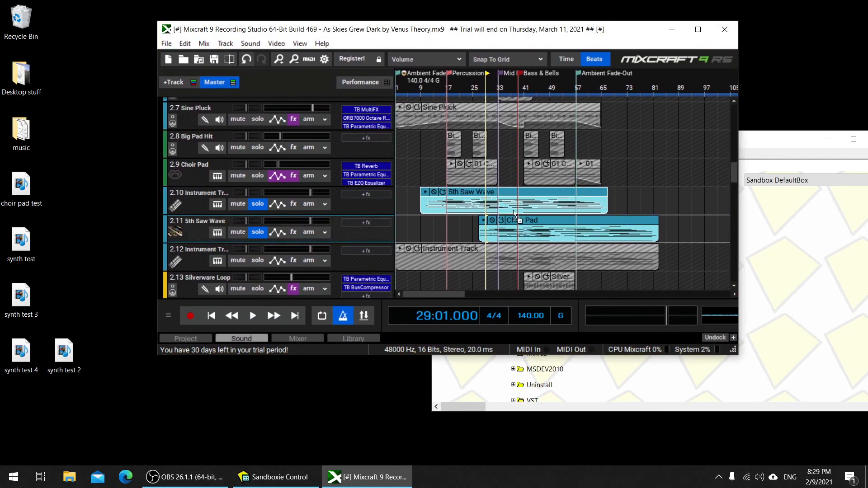
pyautogui.moveTo(514, 213); pyautogui.dragTo(514, 212)
pyautogui.scroll(10, 628, 205)
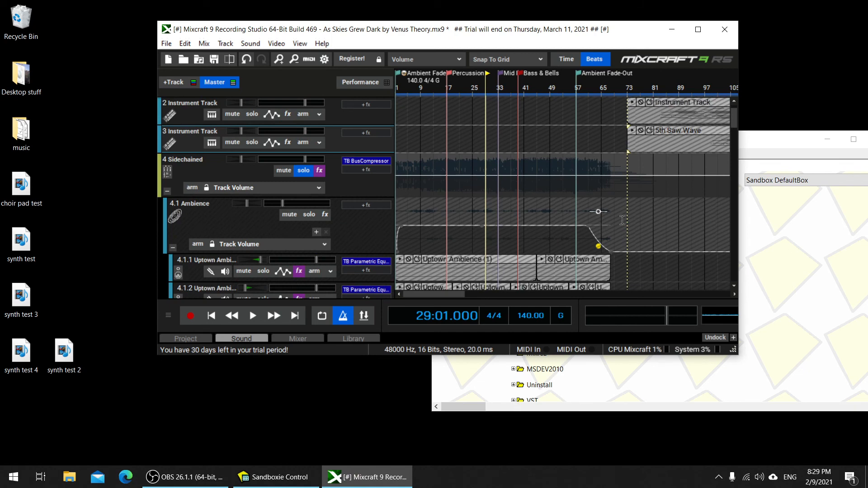
pyautogui.scroll(-4, 622, 220)
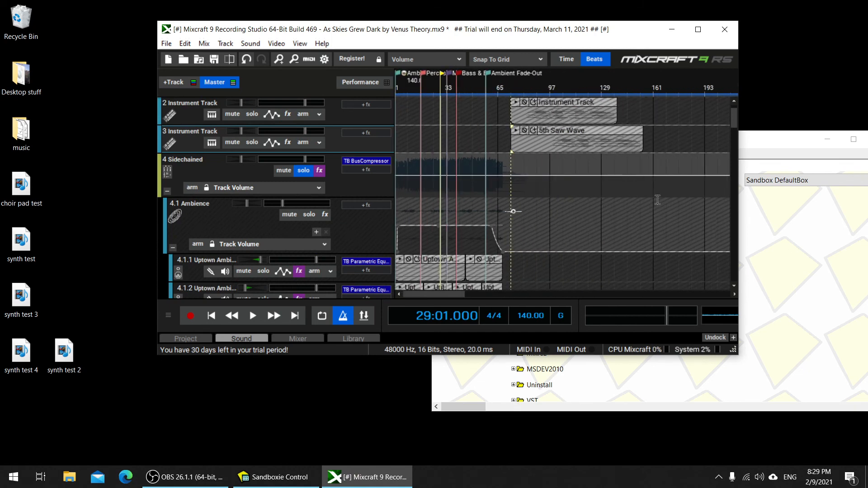
pyautogui.moveTo(602, 128)
pyautogui.mouseDown()
pyautogui.moveTo(573, 130)
pyautogui.moveTo(608, 133)
pyautogui.mouseUp()
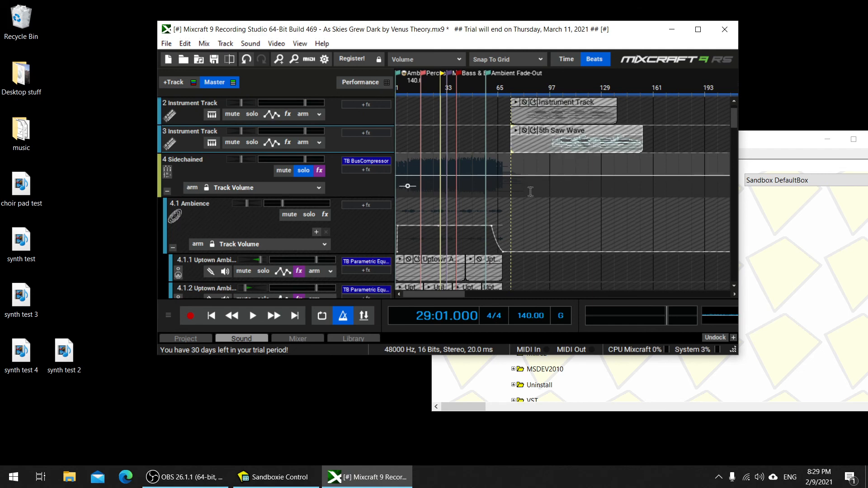
pyautogui.scroll(-4, 530, 192)
pyautogui.scroll(2, 529, 192)
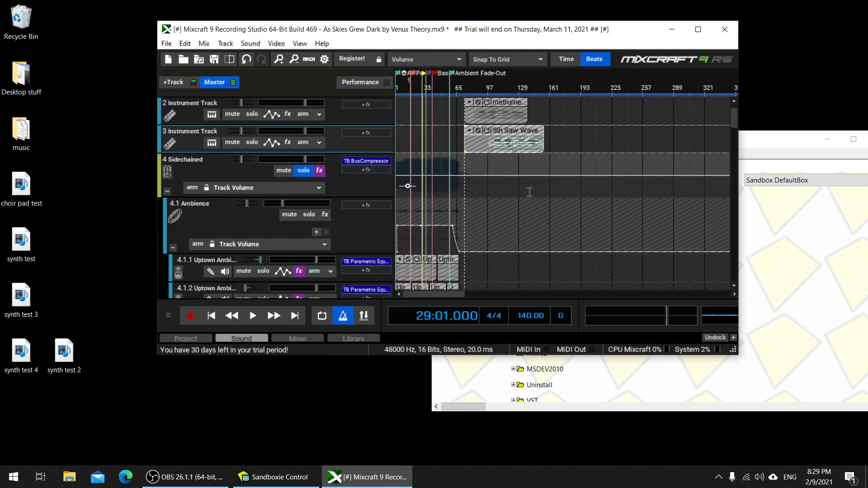
pyautogui.scroll(1, 734, 126)
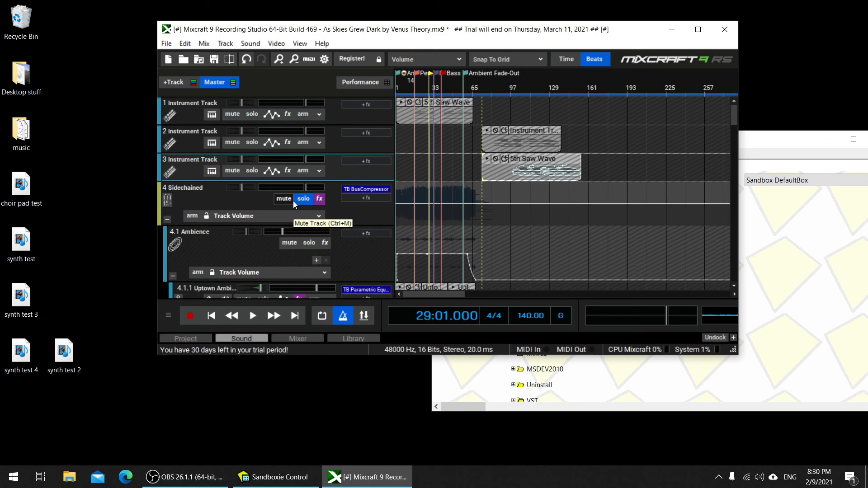
# Step: Maximize the window and highlight measures 1 to about 73 to examine the gap before the imported clips on tracks 2 and 3
pyautogui.click(167, 44)
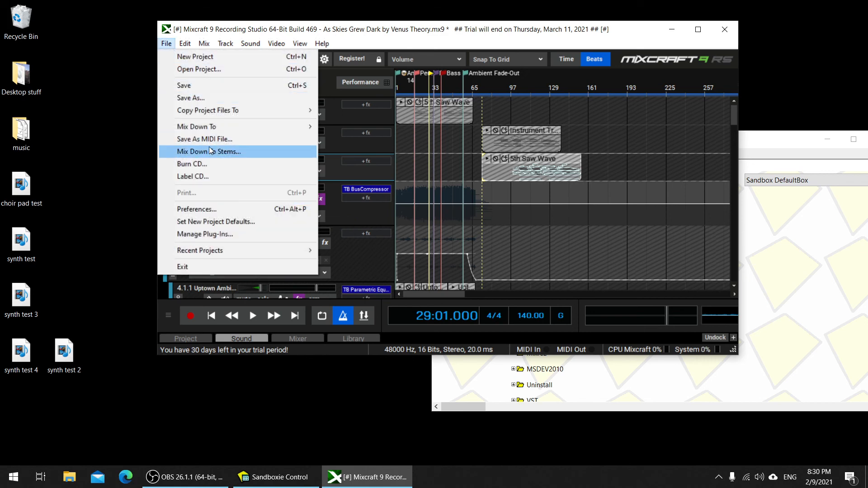
pyautogui.click(357, 63)
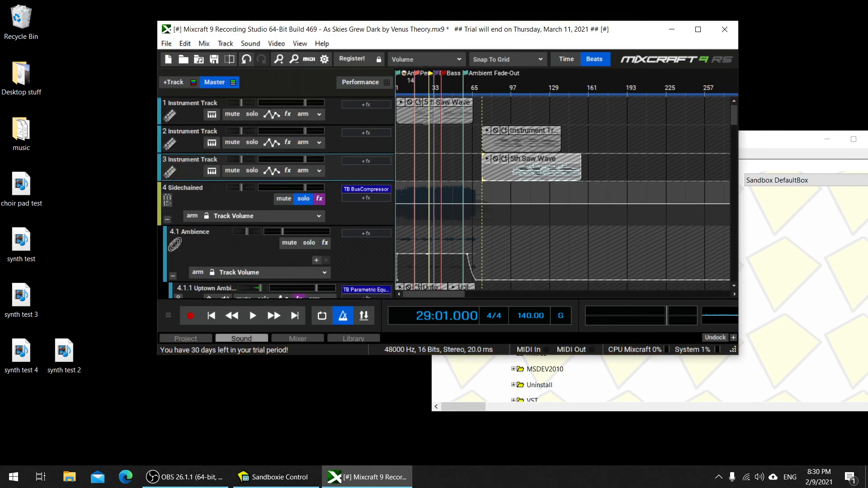
pyautogui.doubleClick(383, 33)
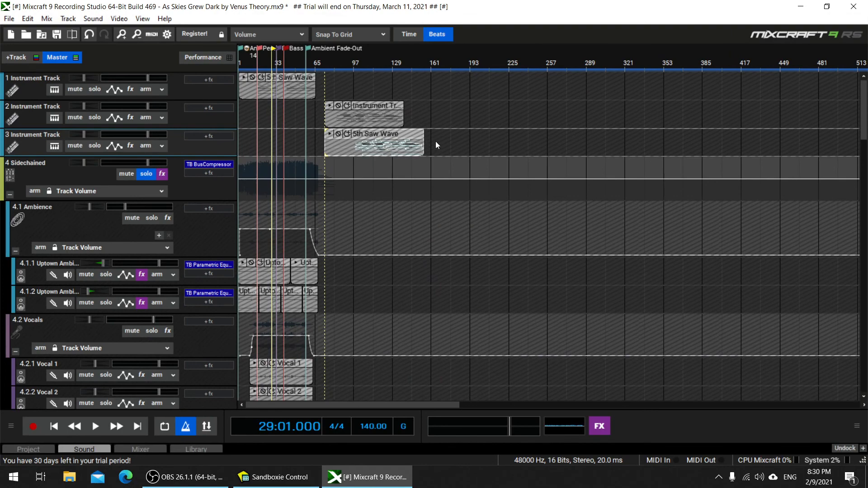
pyautogui.moveTo(454, 143); pyautogui.dragTo(431, 140)
pyautogui.scroll(-2, 343, 224)
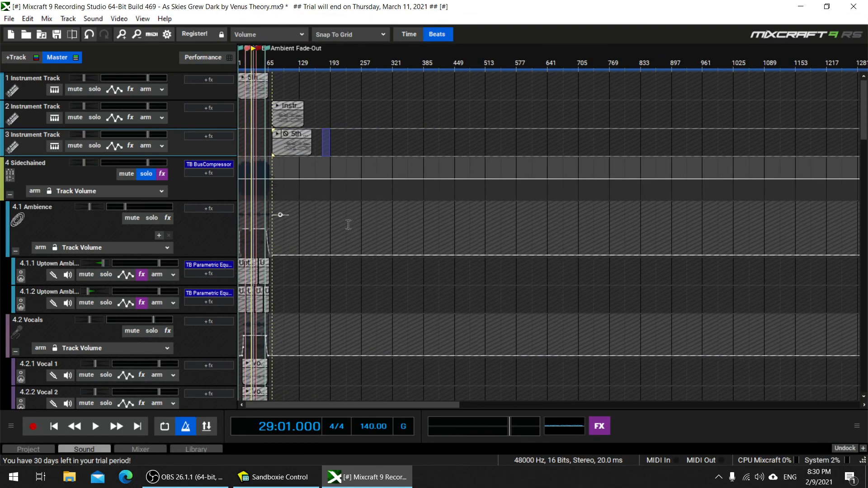
pyautogui.scroll(3, 357, 228)
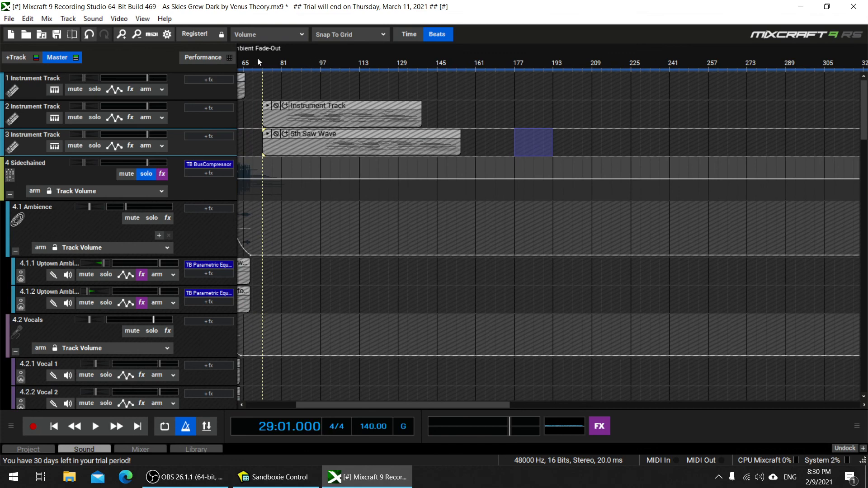
pyautogui.moveTo(262, 59); pyautogui.dragTo(186, 69)
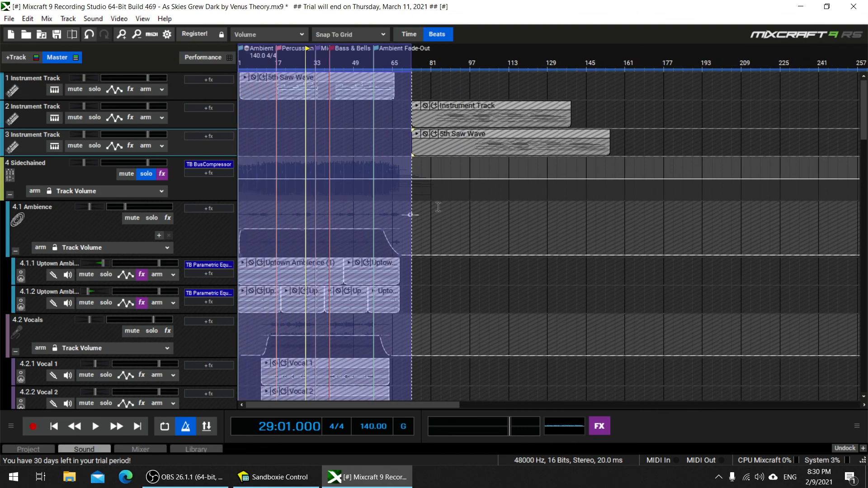
pyautogui.click(441, 116)
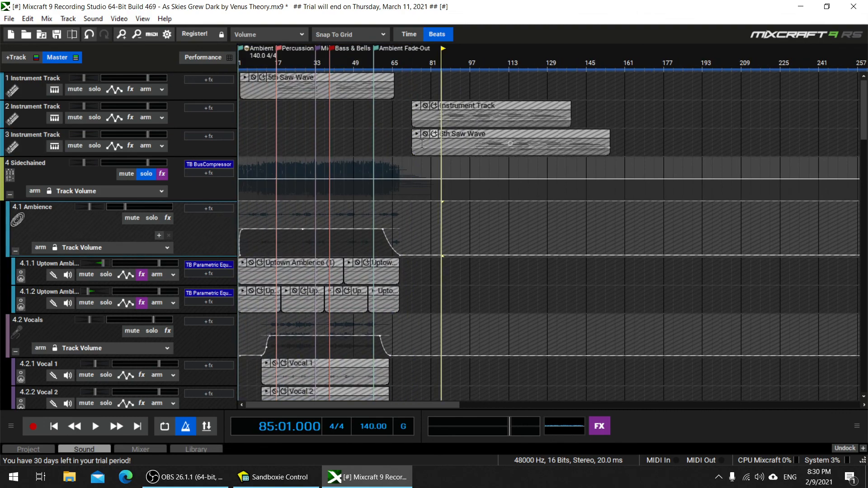
# Step: Turn off solo on tracks 4.10 and 4.11, which hold the 5th Saw Wave and Choir Pad clips
pyautogui.scroll(-1, 318, 206)
pyautogui.scroll(1, 318, 206)
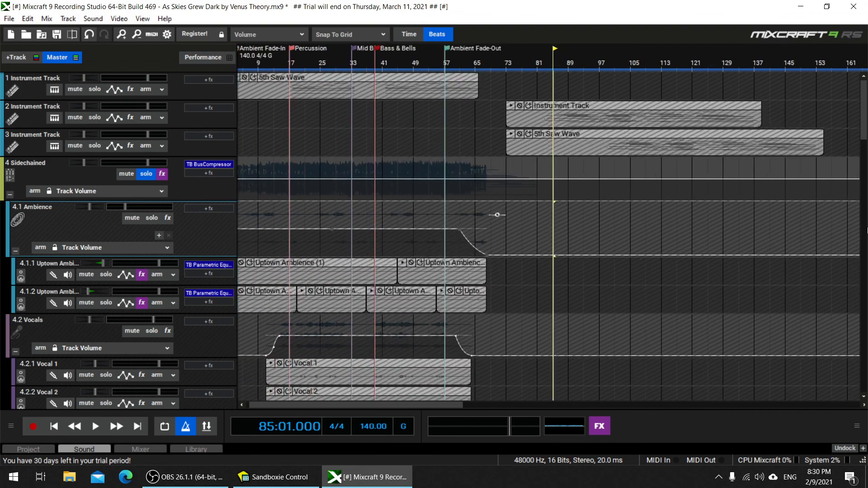
pyautogui.scroll(-5, 864, 145)
pyautogui.scroll(5, 863, 145)
pyautogui.moveTo(863, 137); pyautogui.dragTo(851, 227)
pyautogui.scroll(-1, 851, 227)
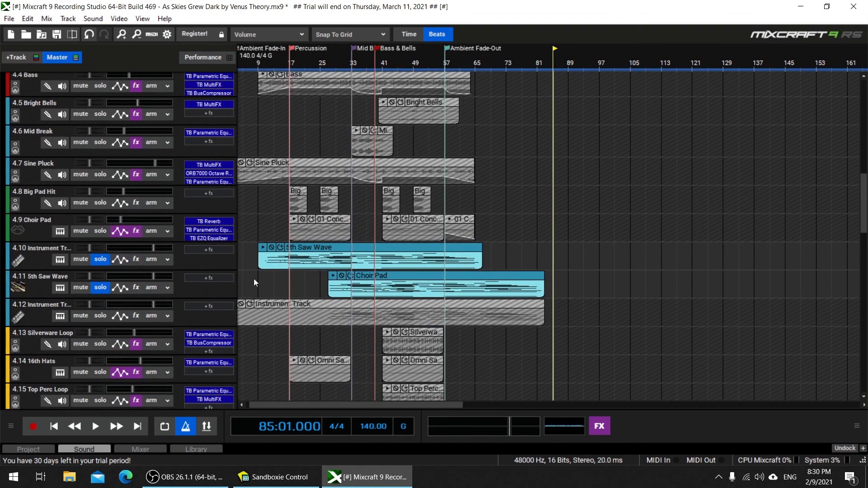
pyautogui.moveTo(864, 204); pyautogui.dragTo(845, 191)
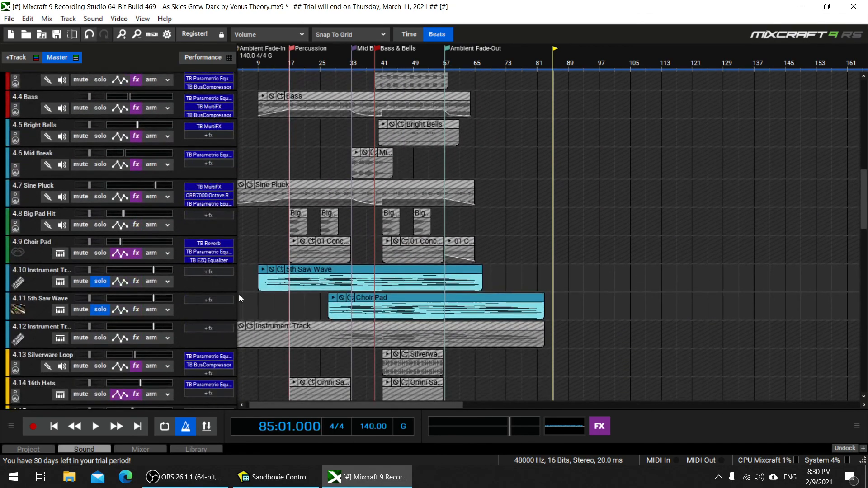
pyautogui.click(99, 281)
pyautogui.click(100, 309)
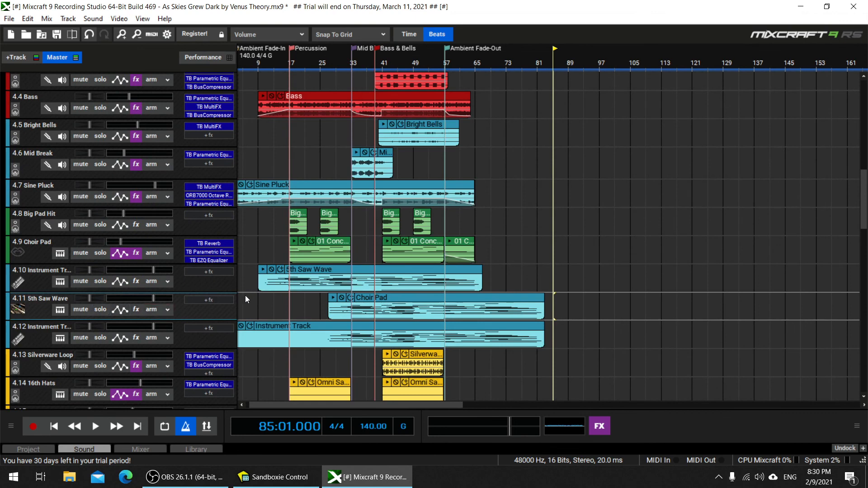
# Step: Save the project and export it unsoloed as MIDI file "synth test 5" on the Desktop, recovering the file to the same folder
pyautogui.click(10, 18)
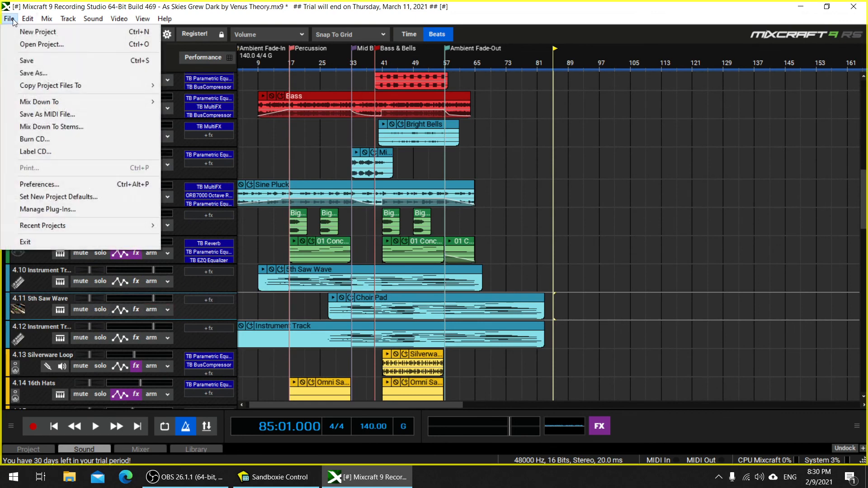
pyautogui.click(70, 126)
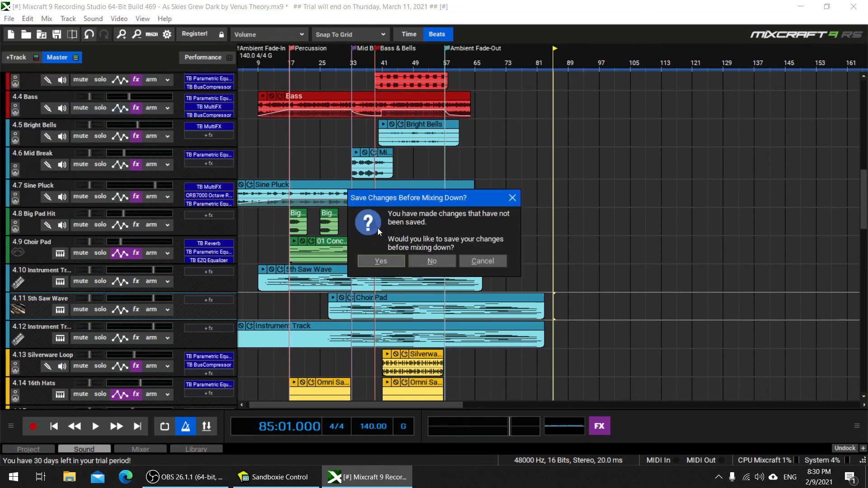
pyautogui.click(381, 261)
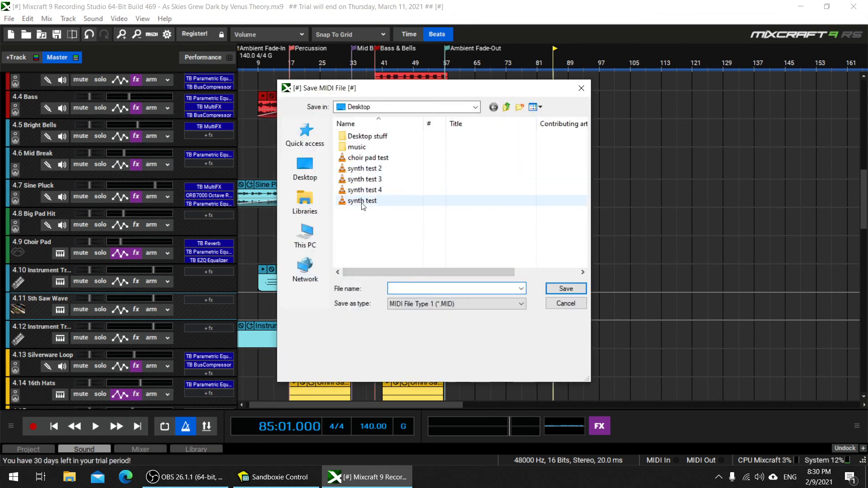
pyautogui.click(363, 190)
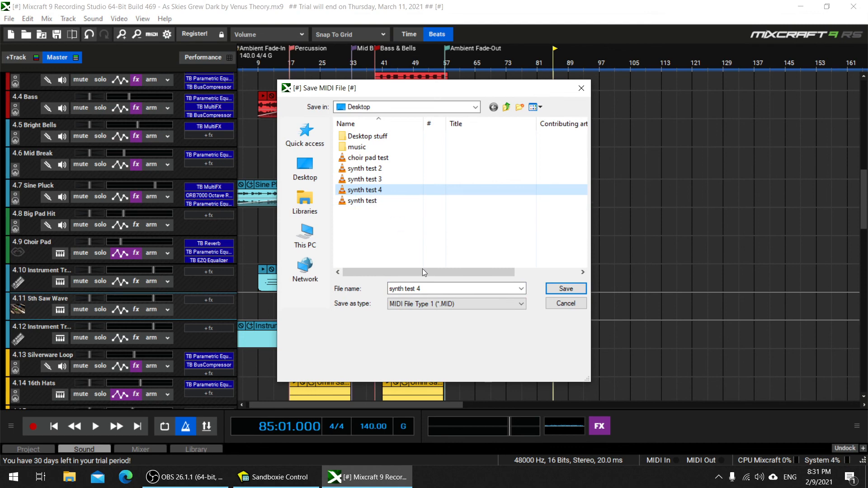
pyautogui.click(447, 290)
pyautogui.click(447, 289)
pyautogui.press('BackSpace')
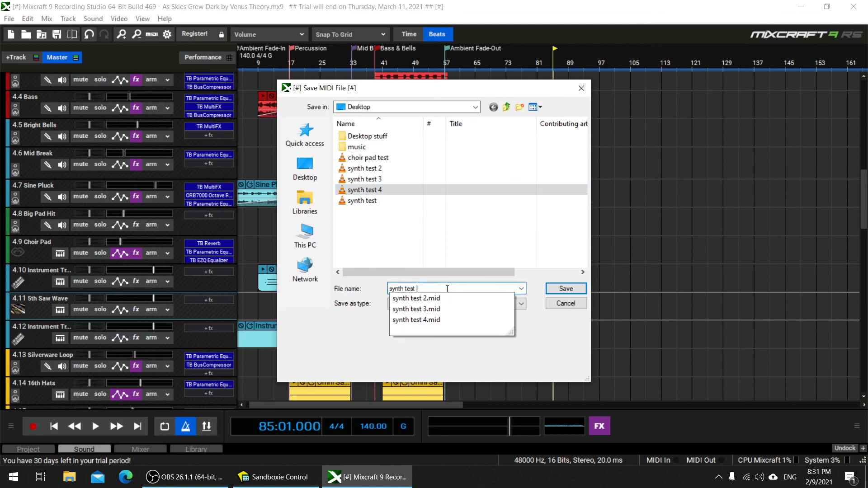
pyautogui.write('5')
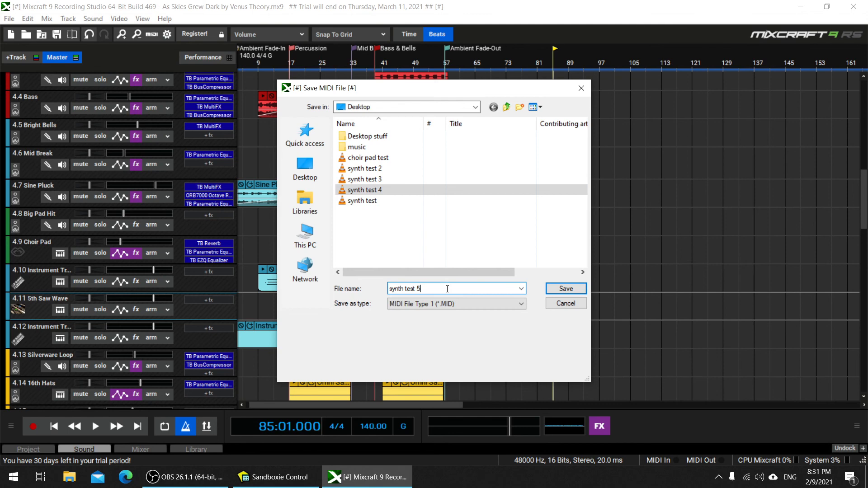
pyautogui.click(548, 289)
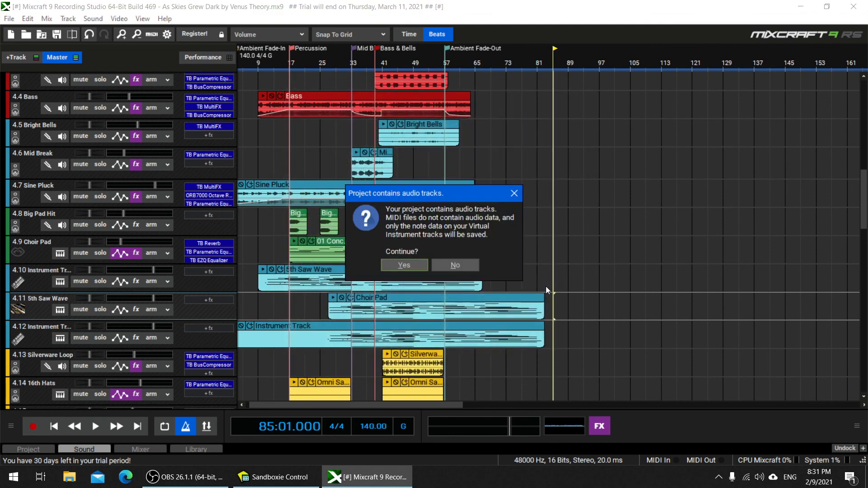
pyautogui.click(397, 265)
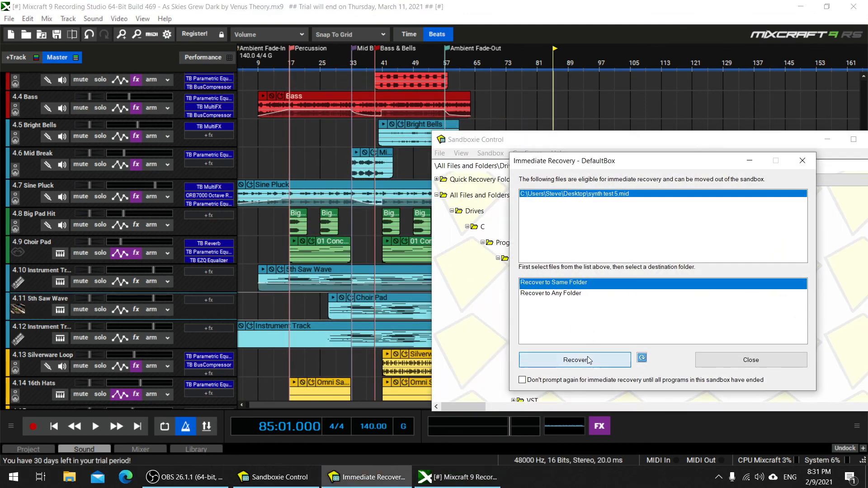
pyautogui.click(589, 360)
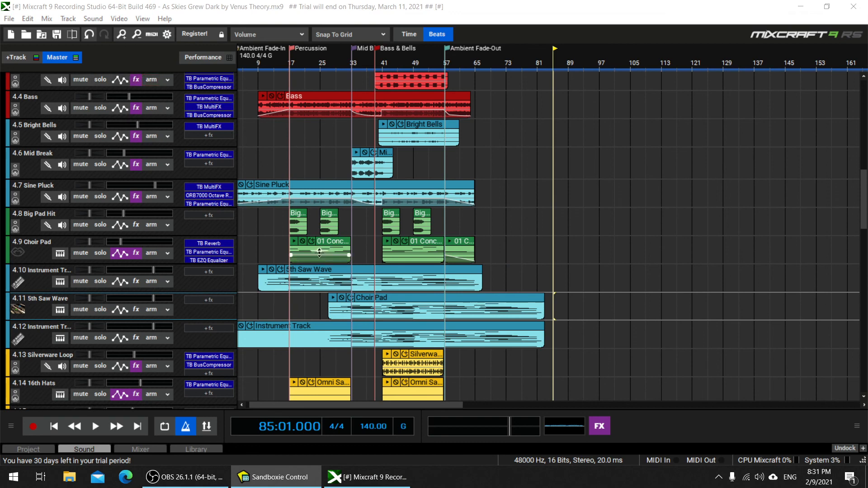
# Step: Create a new project with the default settings of one instrument track, four audio tracks, and tempo 120
pyautogui.scroll(-2, 319, 252)
pyautogui.click(10, 19)
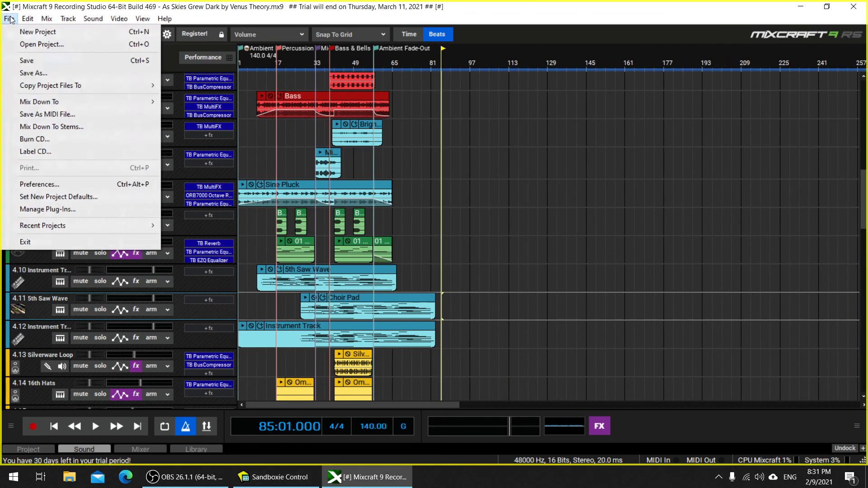
pyautogui.click(27, 32)
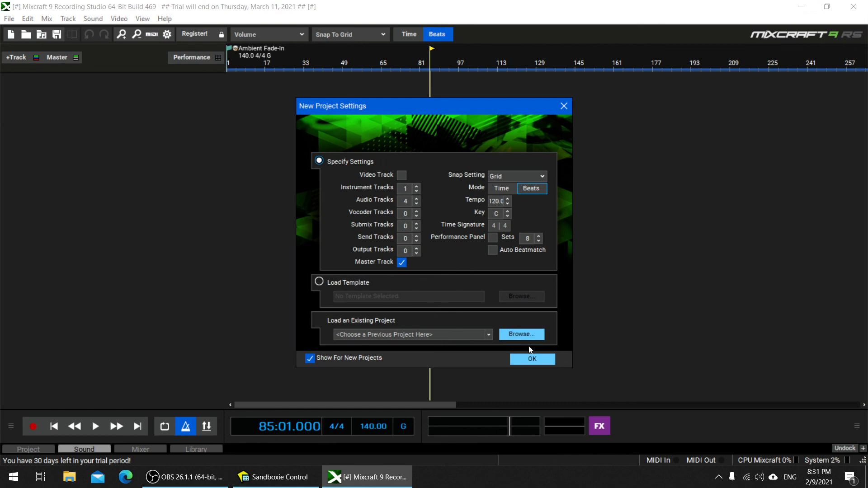
pyautogui.click(532, 361)
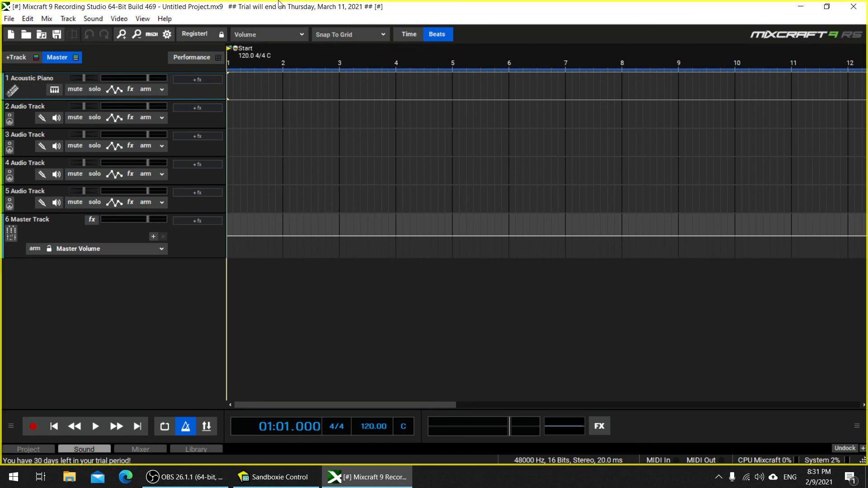
# Step: Shrink the Mixcraft window, import synth test 5 from the desktop at the timeline's start, and maximize it to check all imported clips
pyautogui.moveTo(270, 10); pyautogui.dragTo(455, 58)
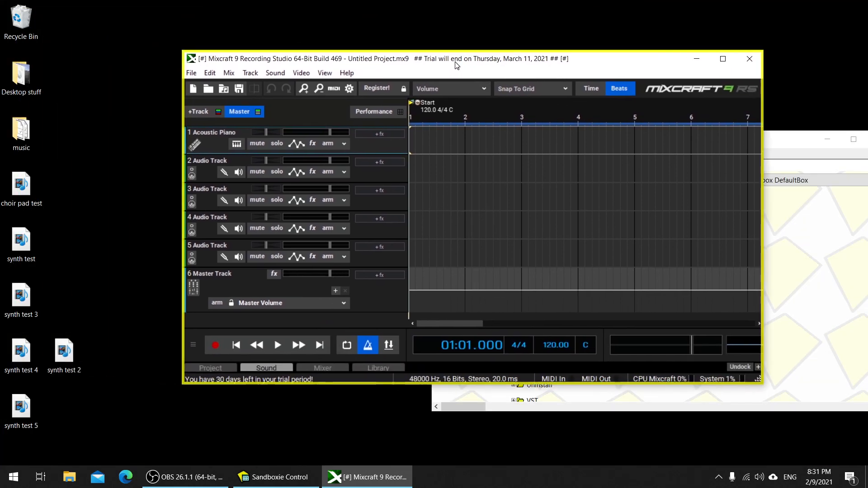
pyautogui.moveTo(40, 395); pyautogui.dragTo(477, 225)
pyautogui.moveTo(414, 165); pyautogui.dragTo(412, 165)
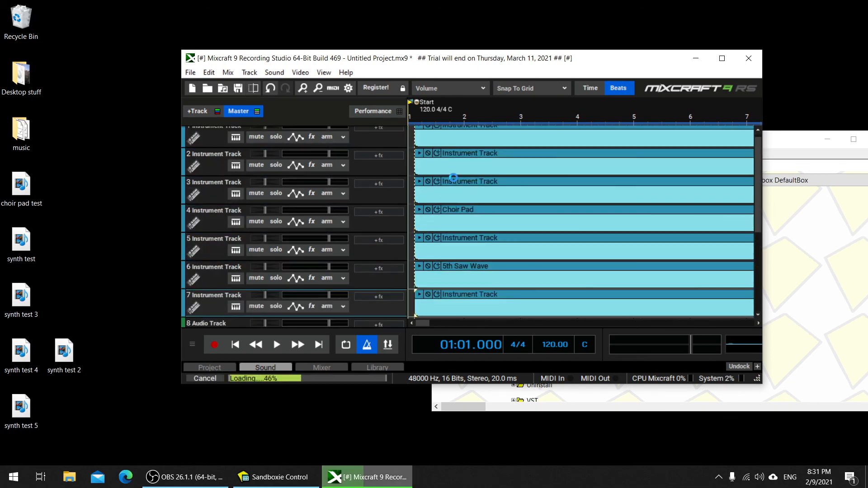
pyautogui.doubleClick(484, 64)
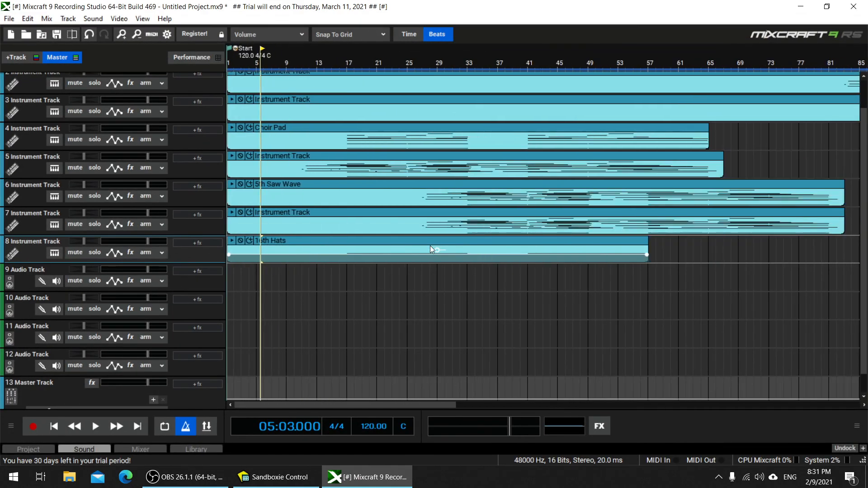
pyautogui.scroll(-1, 421, 245)
pyautogui.scroll(-1, 360, 223)
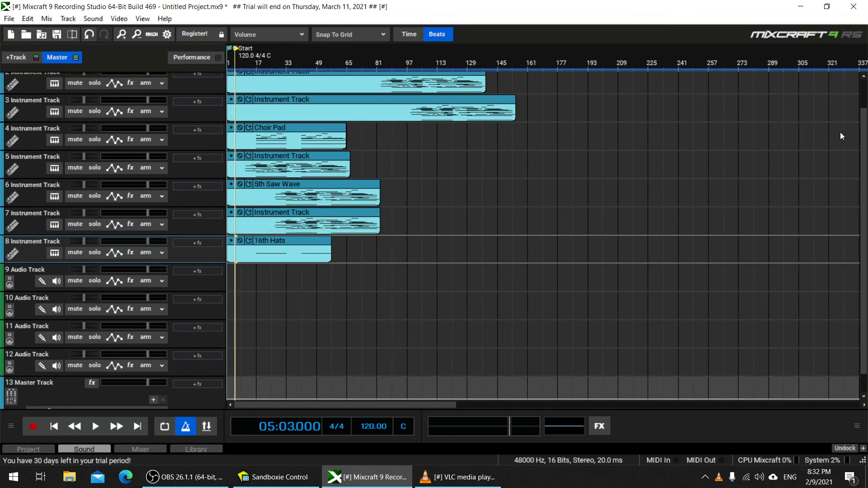
pyautogui.scroll(1, 861, 157)
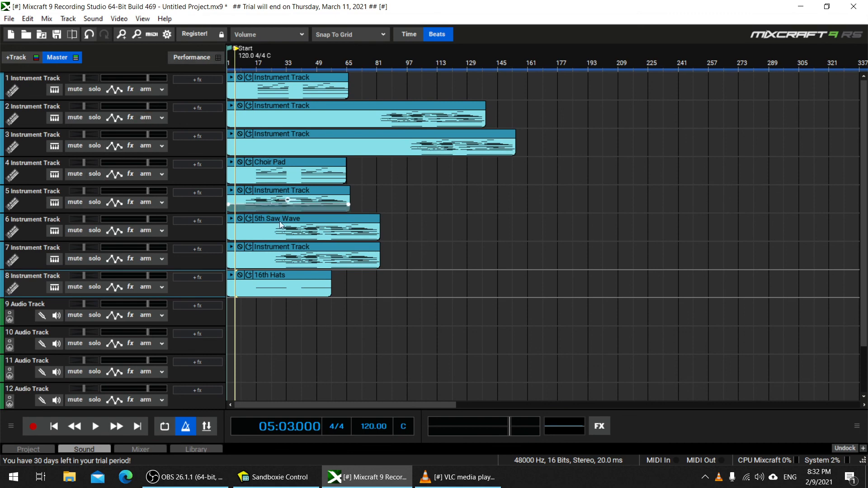
# Step: Play the imported clips, jumping to measure 9 and to measure 17, and stop playback around measure 40
pyautogui.click(96, 428)
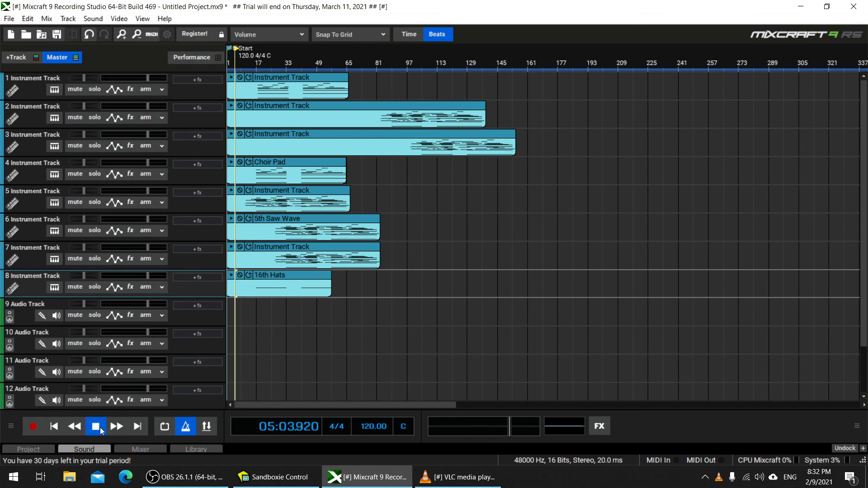
pyautogui.click(245, 64)
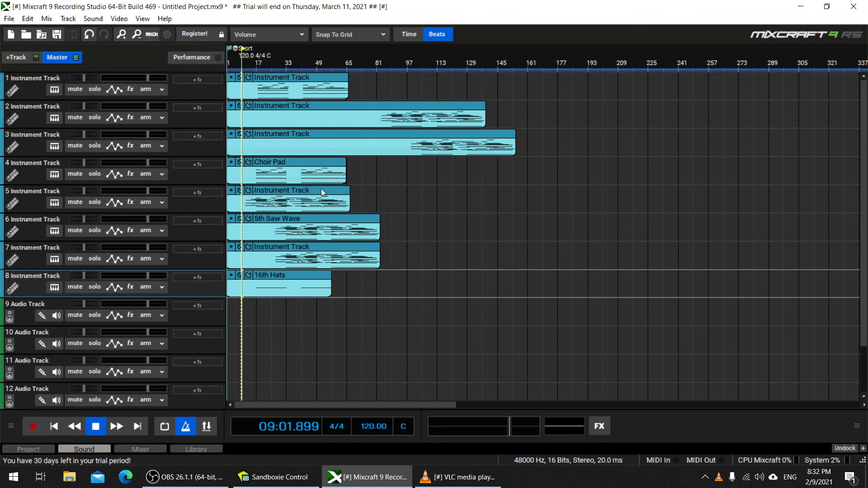
pyautogui.click(260, 65)
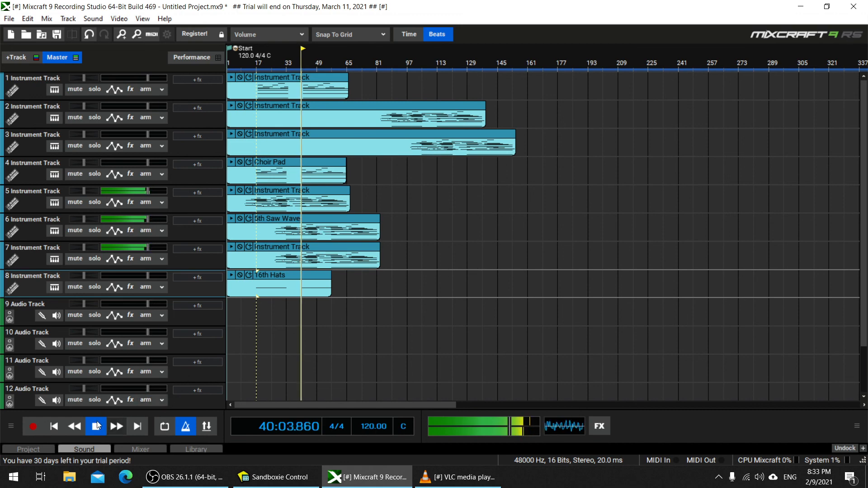
pyautogui.press('space')
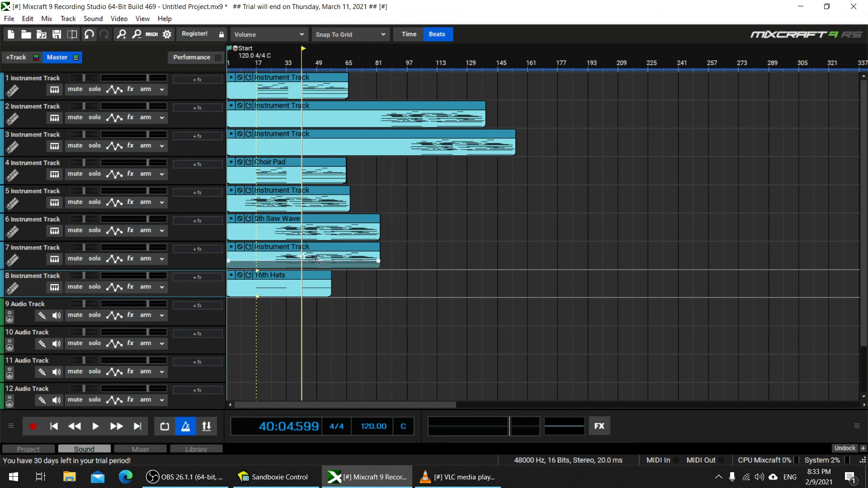
# Step: Switch to the OBS recording application running in the background
pyautogui.moveTo(359, 232)
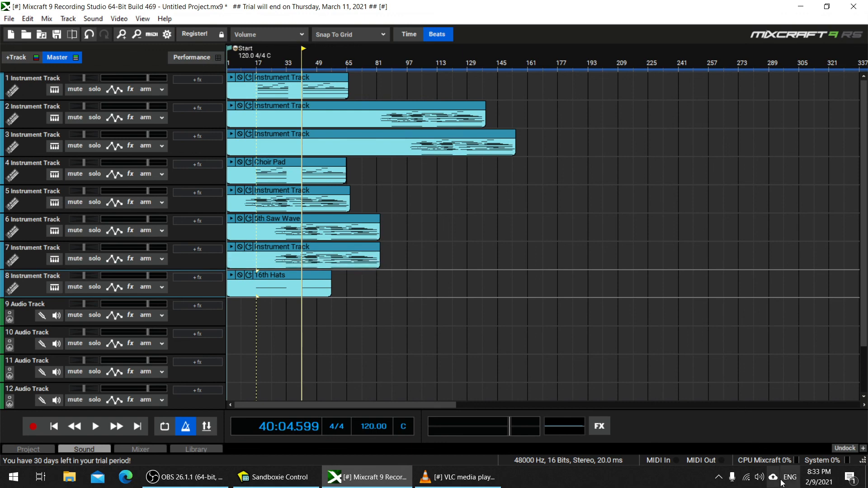
pyautogui.click(718, 477)
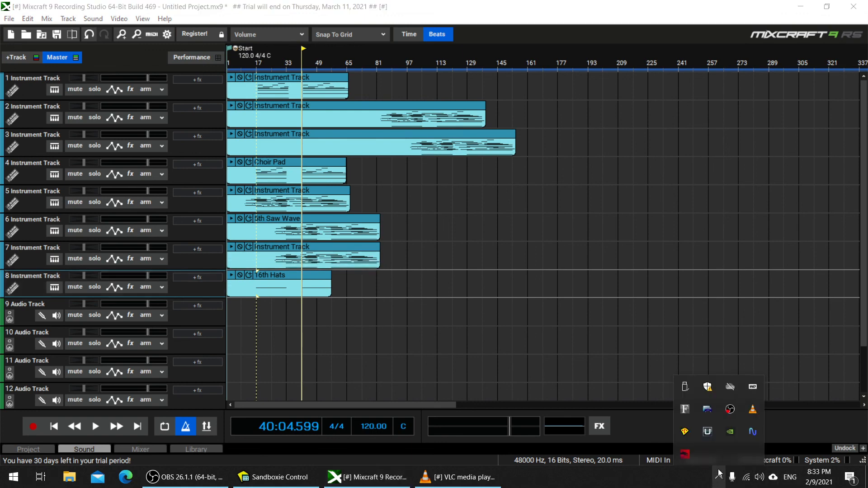
pyautogui.click(731, 411)
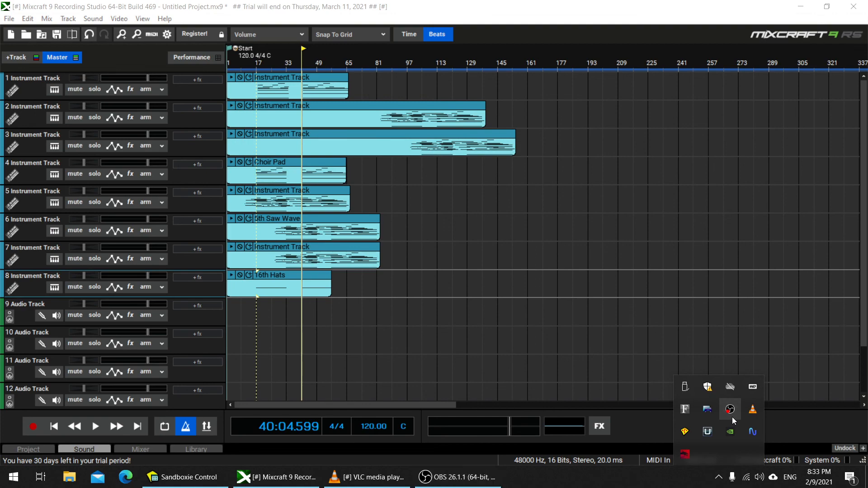